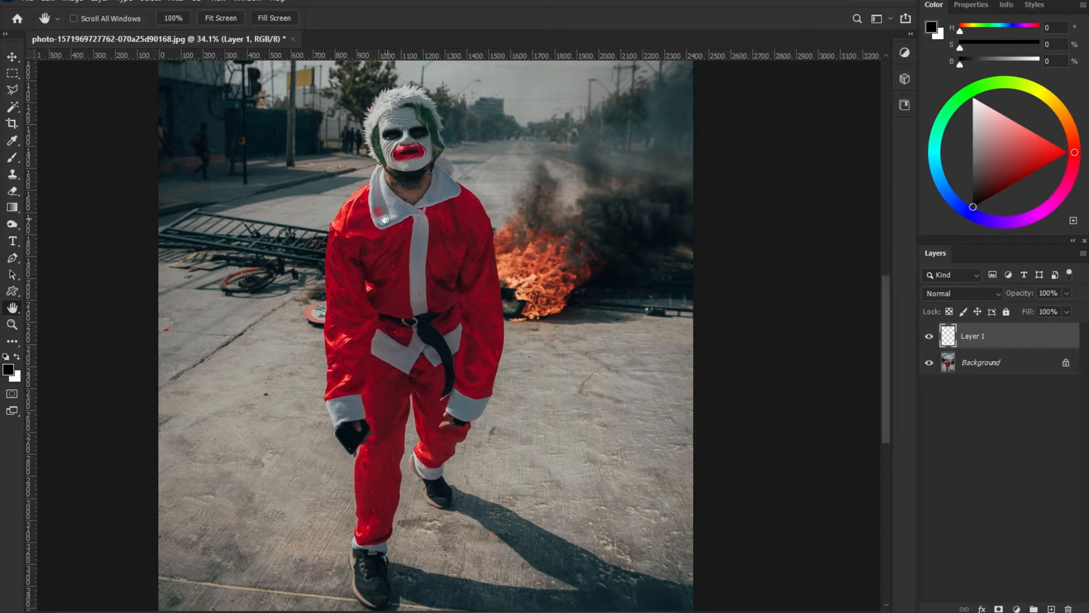
Fill Layer 1 with a black-to-white linear gradient running from the top of the canvas to the bottom.
{"action": "left_click", "coordinate": [13, 207]}
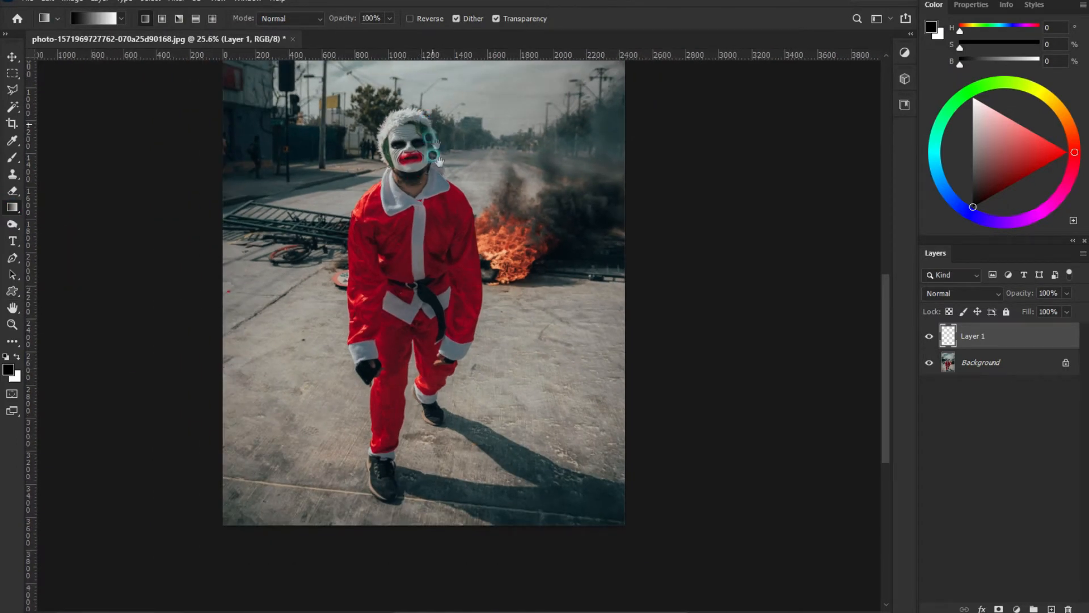
{"action": "left_click_drag", "start_coordinate": [434, 134], "coordinate": [453, 245]}
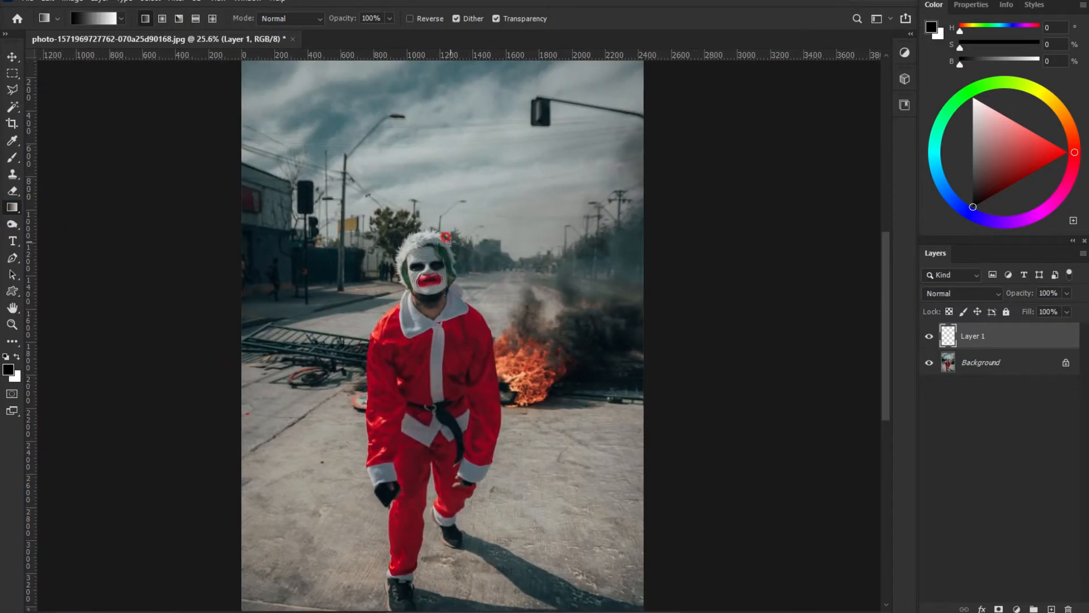
{"action": "scroll", "coordinate": [453, 245], "scroll_direction": "down", "scroll_amount": 2}
{"action": "left_click_drag", "start_coordinate": [439, 81], "coordinate": [446, 585]}
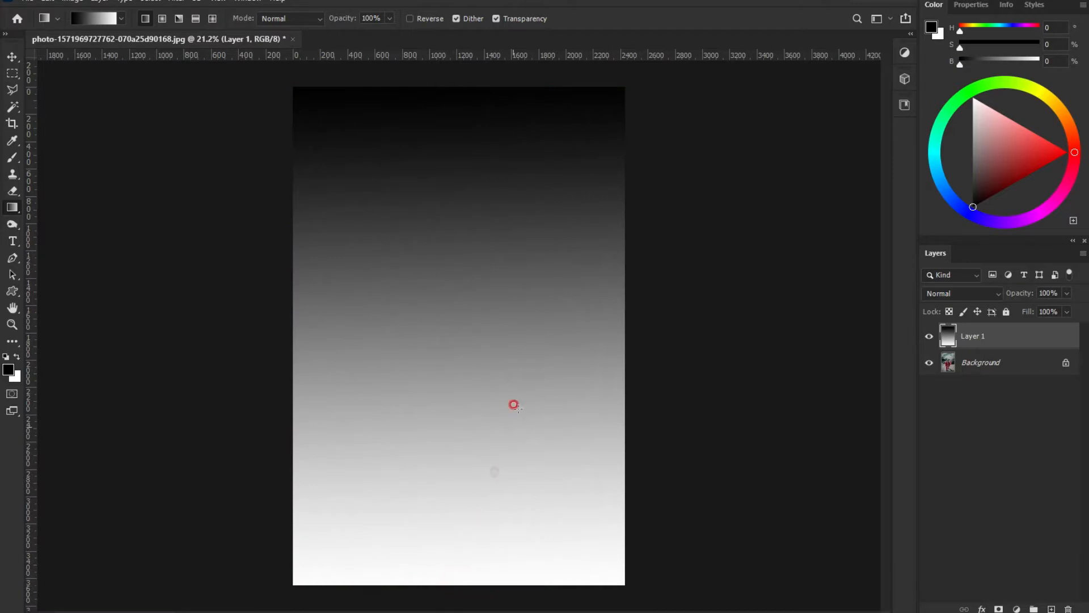
{"action": "scroll", "coordinate": [553, 306], "scroll_direction": "up", "scroll_amount": 2}
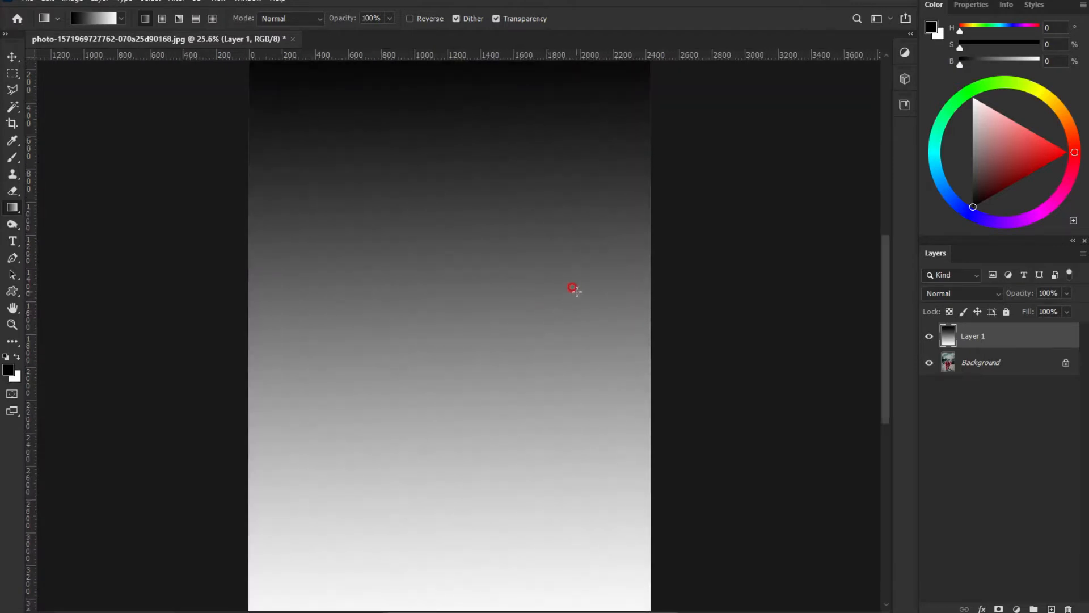
{"action": "scroll", "coordinate": [553, 290], "scroll_direction": "up", "scroll_amount": 2}
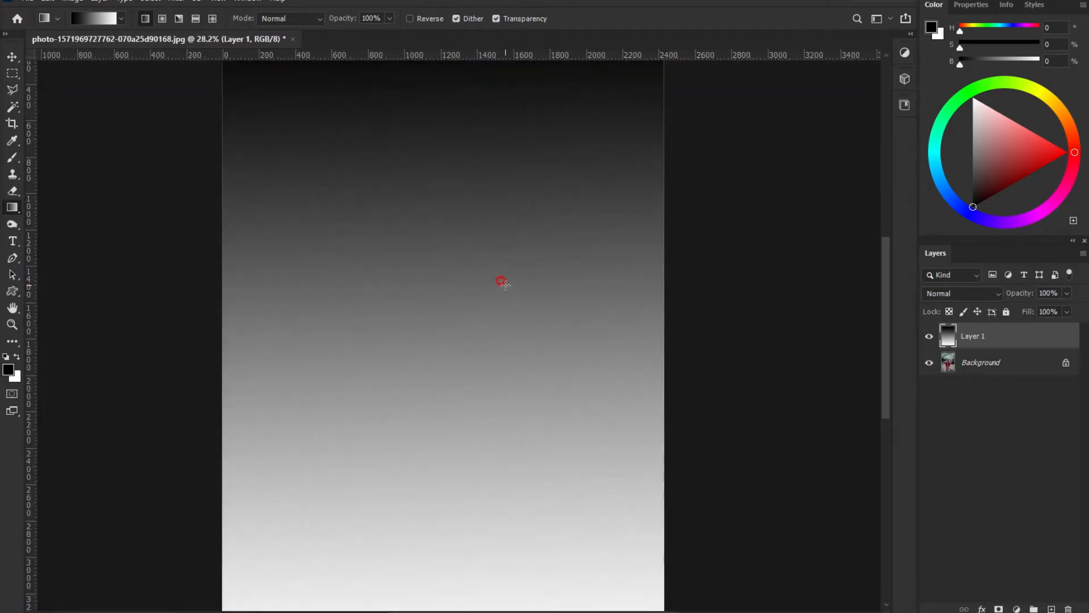
Apply the Difference Clouds render filter to the gradient on Layer 1.
{"action": "left_click", "coordinate": [170, 2]}
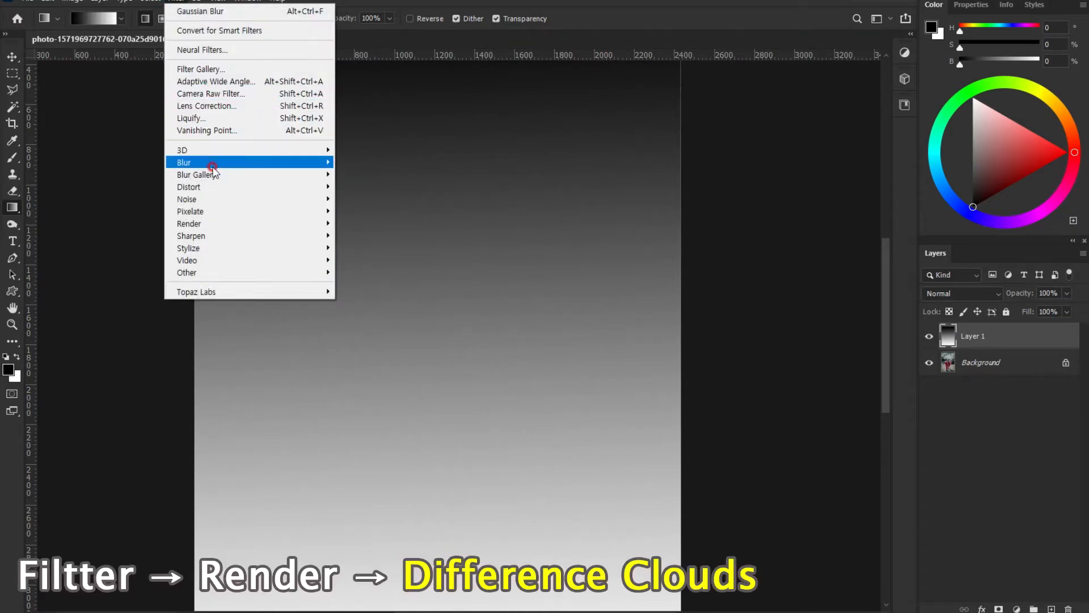
{"action": "mouse_move", "coordinate": [212, 168]}
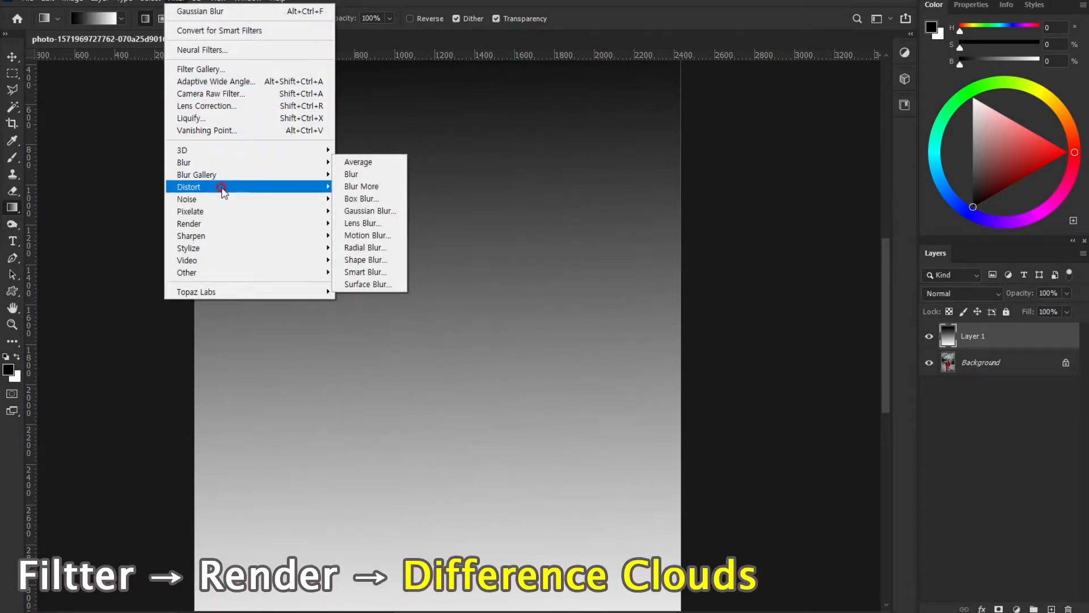
{"action": "mouse_move", "coordinate": [221, 189]}
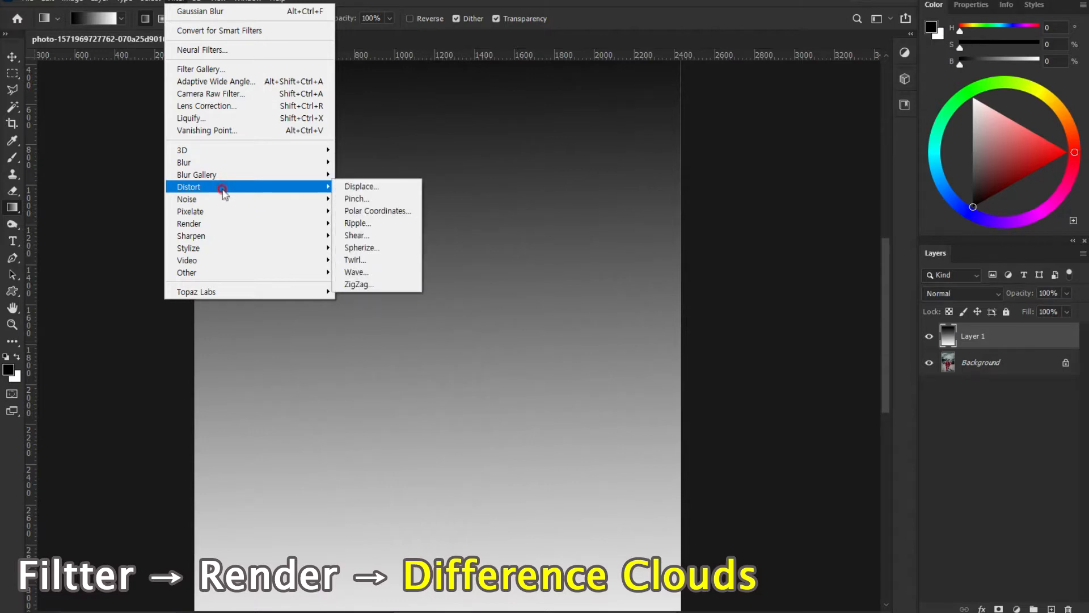
{"action": "mouse_move", "coordinate": [235, 220]}
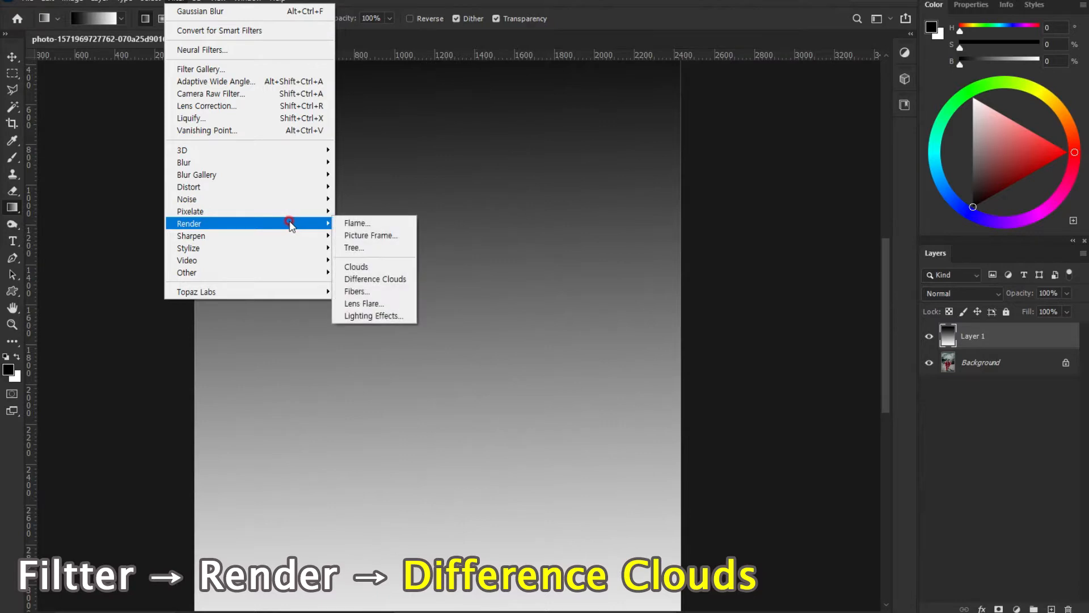
{"action": "left_click", "coordinate": [373, 280]}
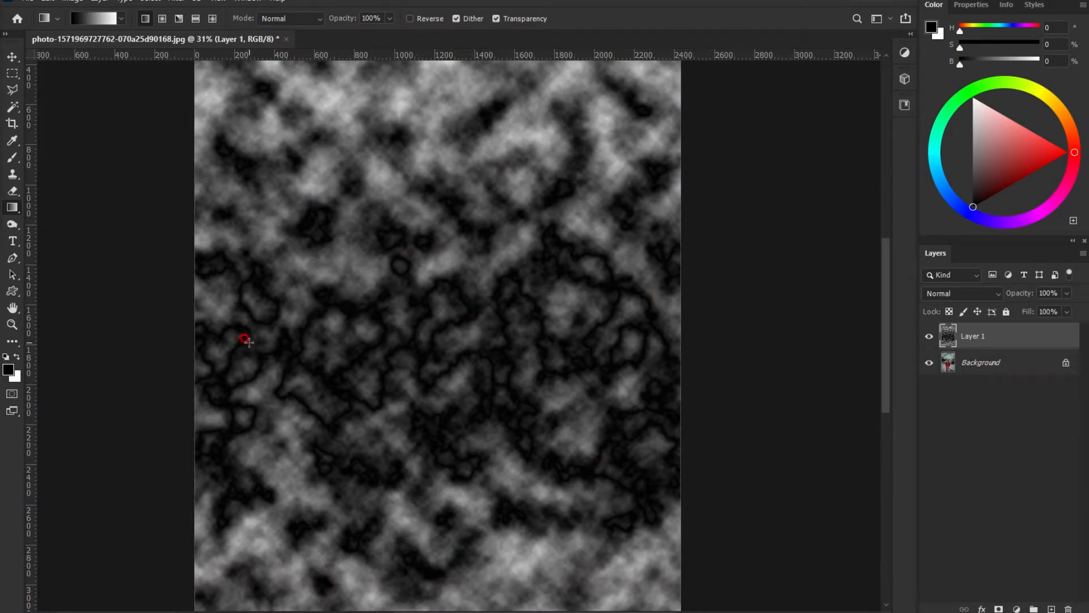
Invert the cloud texture on Layer 1.
{"action": "left_click", "coordinate": [75, 2]}
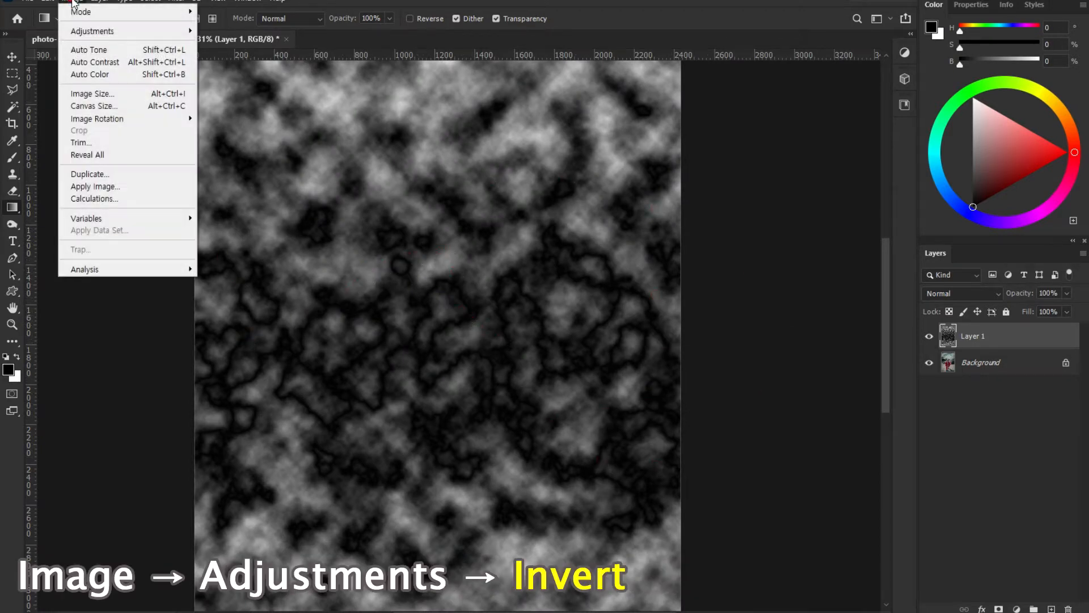
{"action": "left_click", "coordinate": [87, 30]}
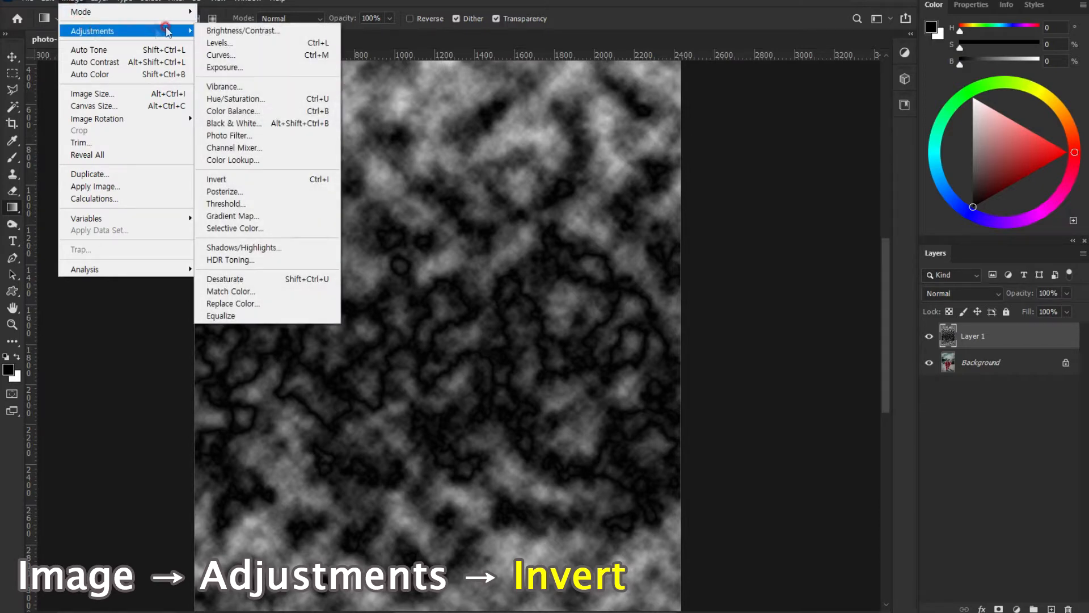
{"action": "left_click", "coordinate": [239, 178]}
{"action": "scroll", "coordinate": [539, 350], "scroll_direction": "down", "scroll_amount": 3}
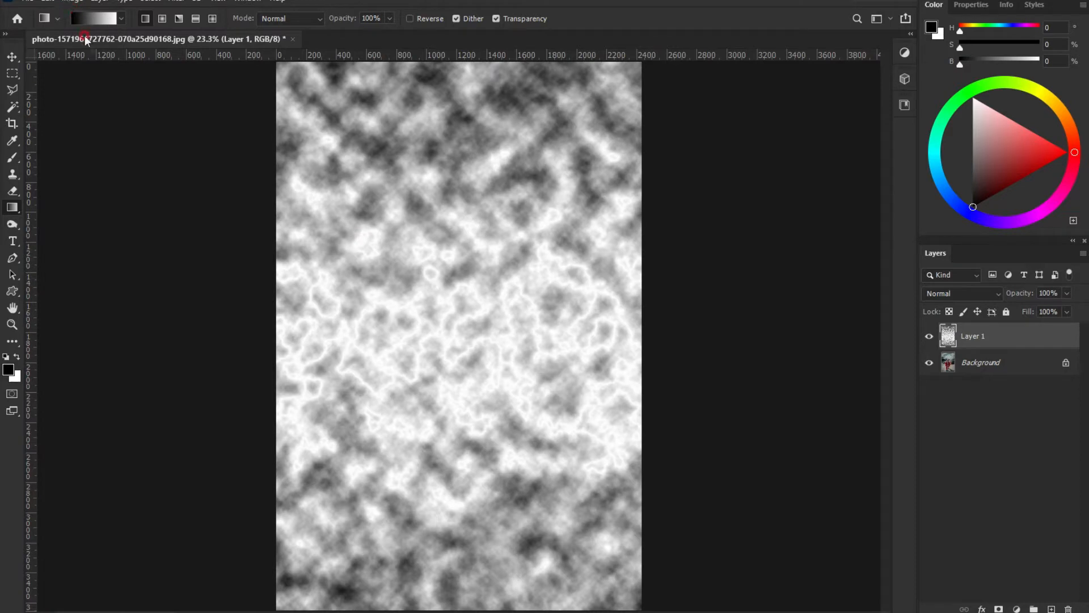
Apply a Levels adjustment to Layer 1 with the shadow input level raised to 238.
{"action": "left_click", "coordinate": [65, 5]}
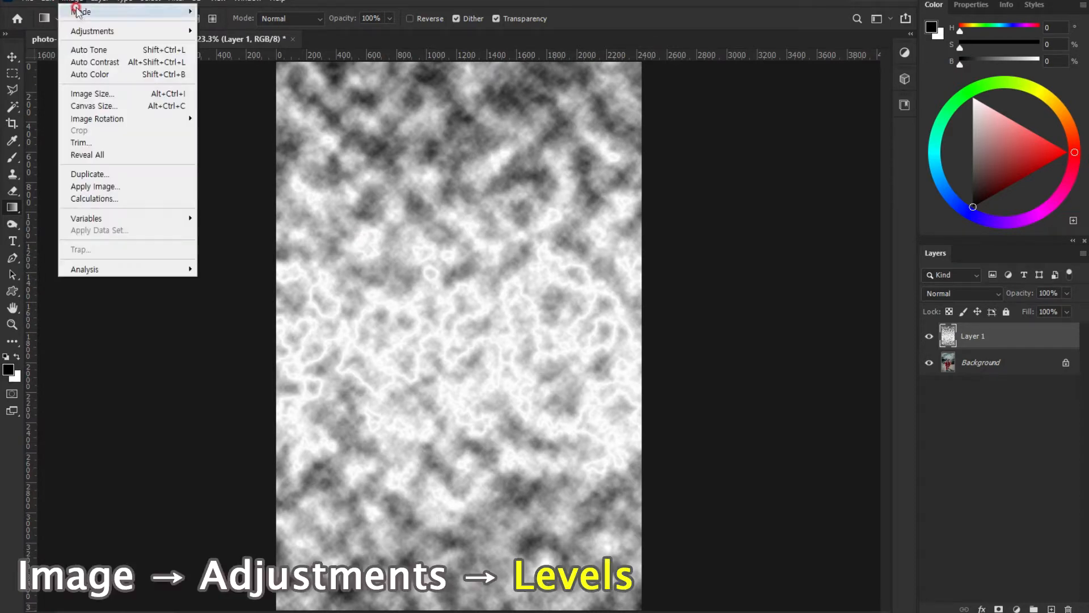
{"action": "mouse_move", "coordinate": [192, 33]}
{"action": "left_click", "coordinate": [227, 43]}
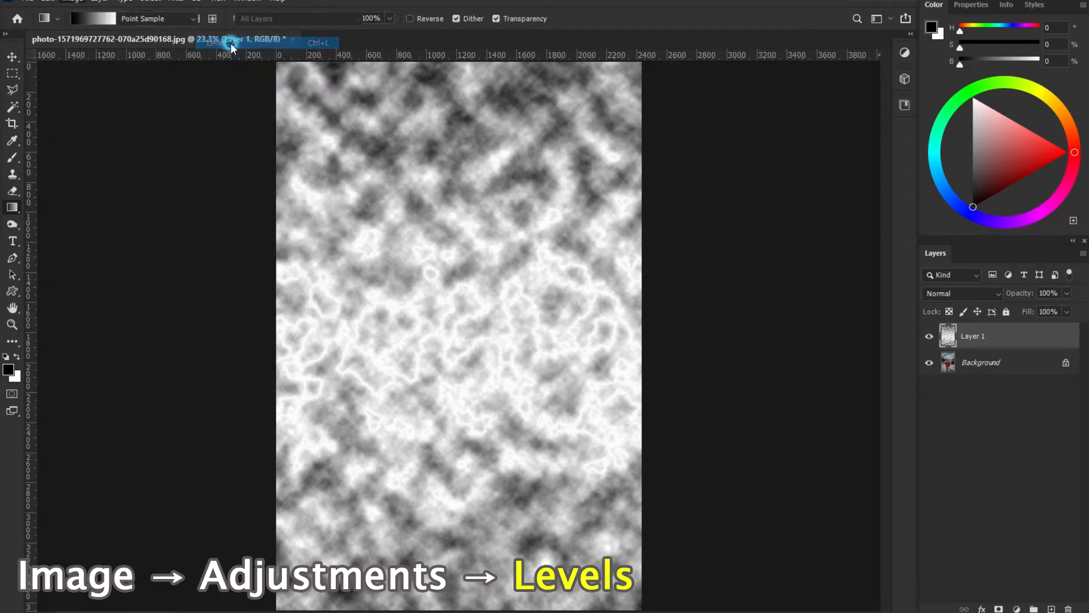
{"action": "left_click_drag", "start_coordinate": [705, 178], "coordinate": [638, 179]}
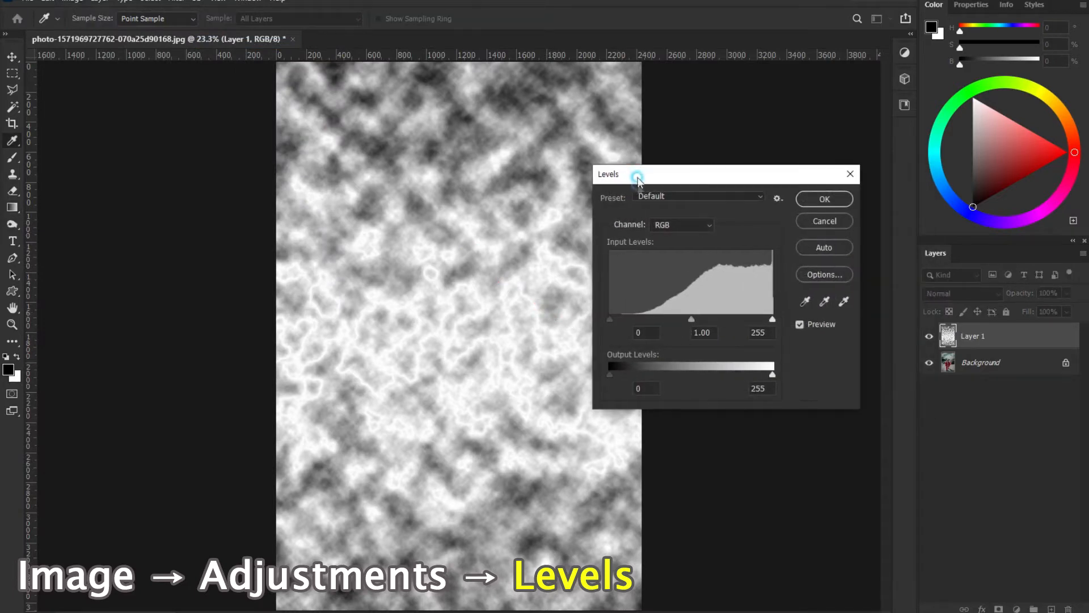
{"action": "left_click_drag", "start_coordinate": [611, 319], "coordinate": [760, 318]}
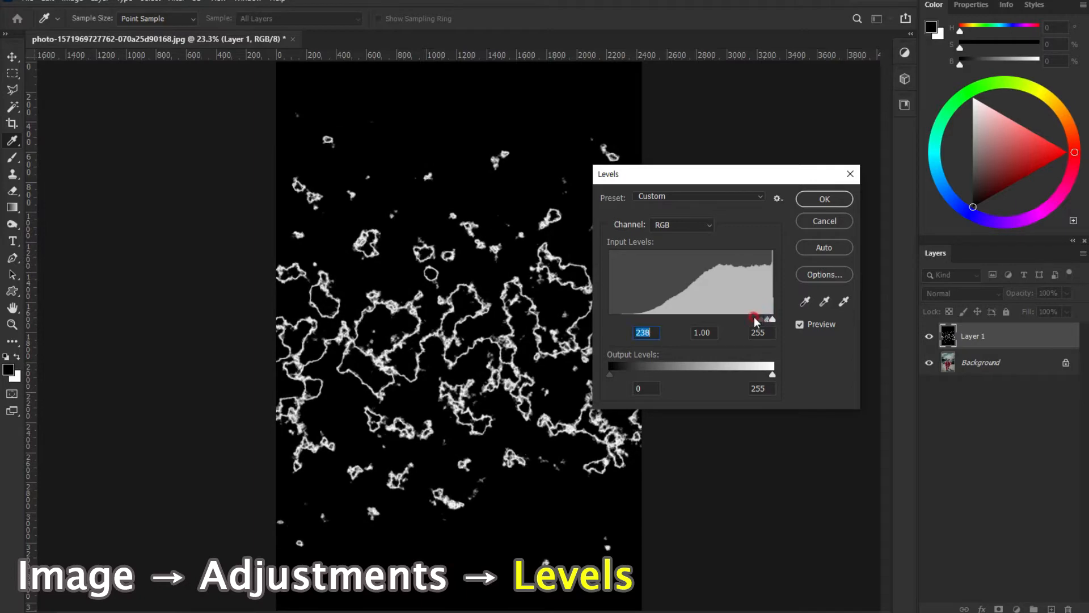
{"action": "left_click", "coordinate": [836, 199]}
{"action": "key", "text": "g"}
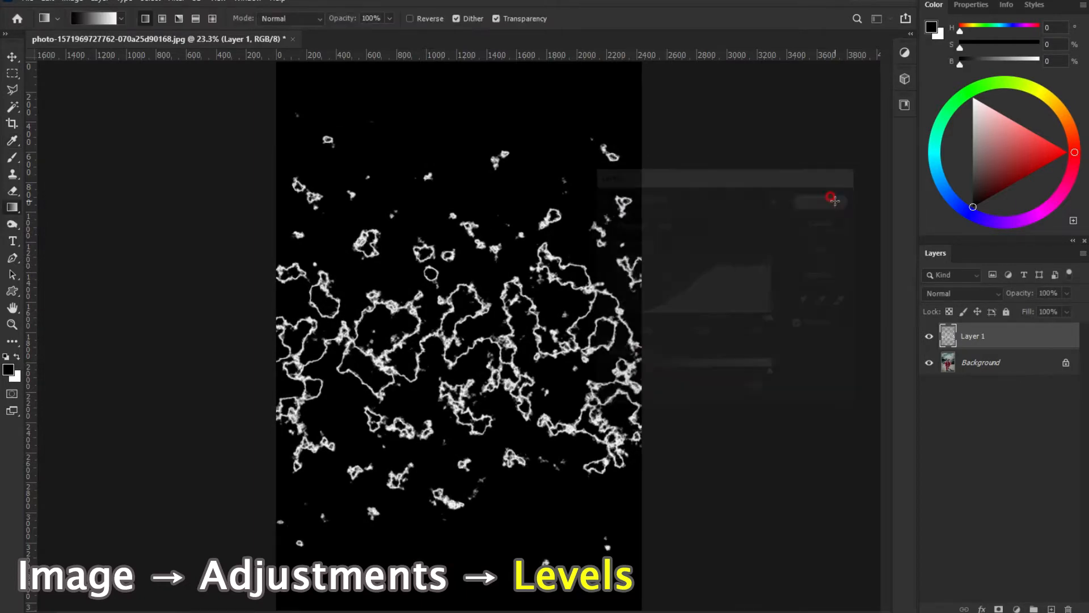
Outline the area above the central lightning strands with the Polygonal Lasso, fill it with black, and deselect.
{"action": "scroll", "coordinate": [548, 397], "scroll_direction": "up", "scroll_amount": 3}
{"action": "scroll", "coordinate": [454, 395], "scroll_direction": "up", "scroll_amount": 2}
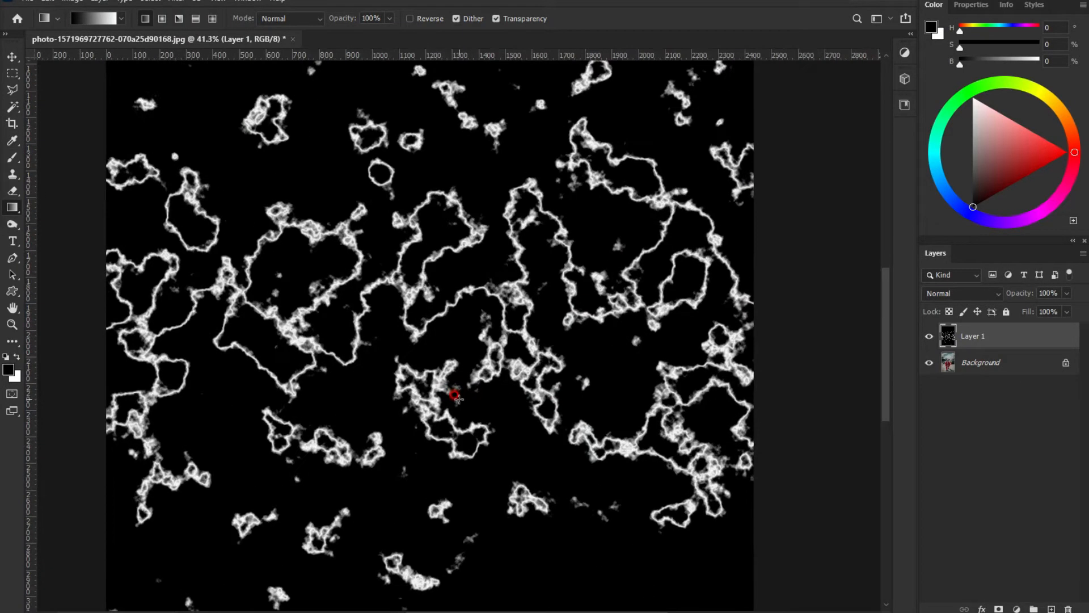
{"action": "scroll", "coordinate": [321, 357], "scroll_direction": "up", "scroll_amount": 1}
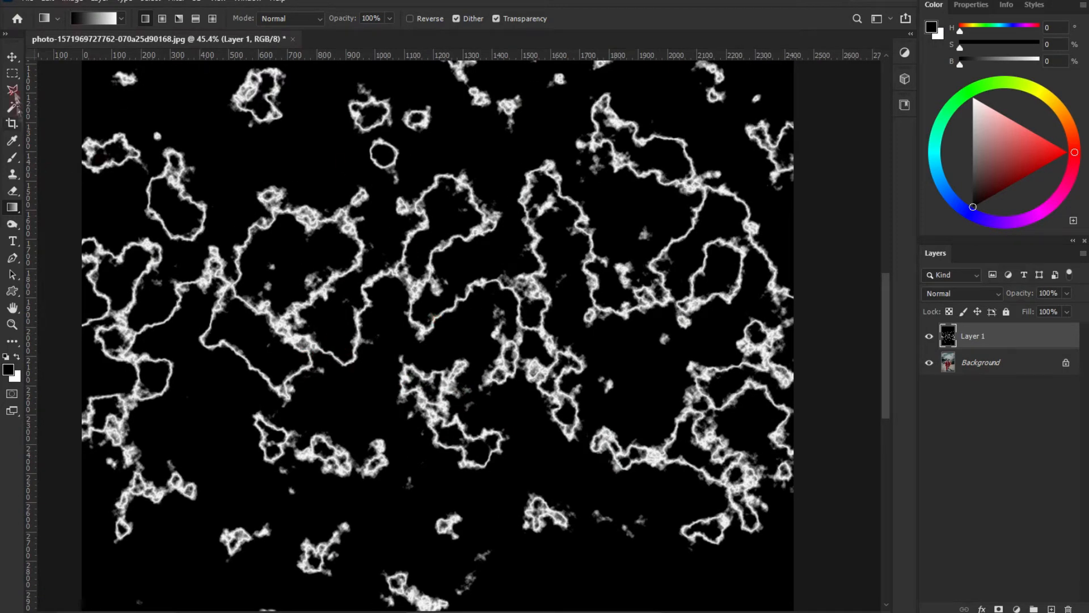
{"action": "key", "text": "l"}
{"action": "left_click", "coordinate": [66, 202]}
{"action": "left_click", "coordinate": [184, 254]}
{"action": "left_click", "coordinate": [211, 234]}
{"action": "left_click", "coordinate": [260, 166]}
{"action": "left_click", "coordinate": [331, 195]}
{"action": "left_click", "coordinate": [360, 214]}
{"action": "left_click", "coordinate": [462, 151]}
{"action": "left_click", "coordinate": [513, 214]}
{"action": "left_click", "coordinate": [520, 158]}
{"action": "left_click", "coordinate": [550, 154]}
{"action": "left_click", "coordinate": [705, 180]}
{"action": "left_click", "coordinate": [759, 186]}
{"action": "left_click", "coordinate": [782, 213]}
{"action": "left_click", "coordinate": [807, 217]}
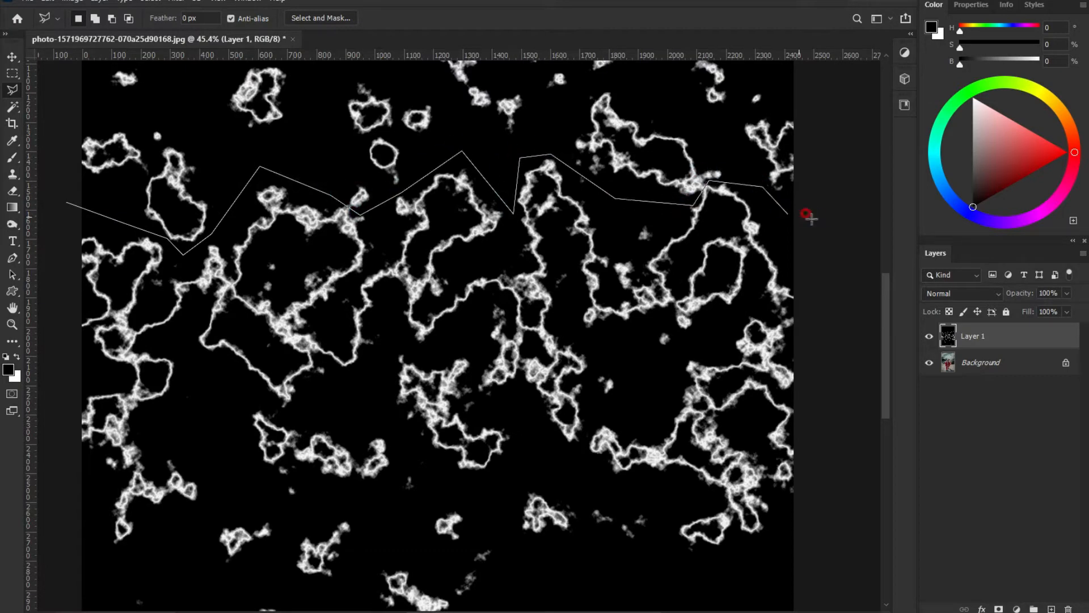
{"action": "left_click", "coordinate": [840, 128]}
{"action": "left_click", "coordinate": [855, 108]}
{"action": "left_click", "coordinate": [116, 95]}
{"action": "left_click", "coordinate": [117, 374]}
{"action": "key", "text": "Delete"}
{"action": "key", "text": "ctrl+d"}
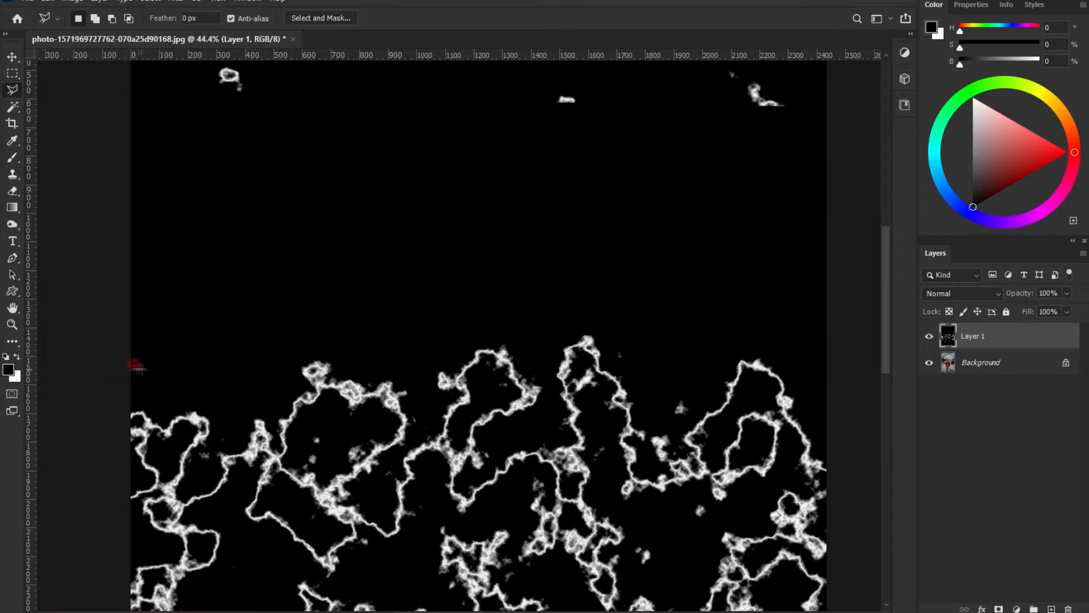
Outline the area below the central lightning strands with the Polygonal Lasso, fill it with black, and deselect.
{"action": "left_click_drag", "start_coordinate": [487, 471], "coordinate": [502, 244]}
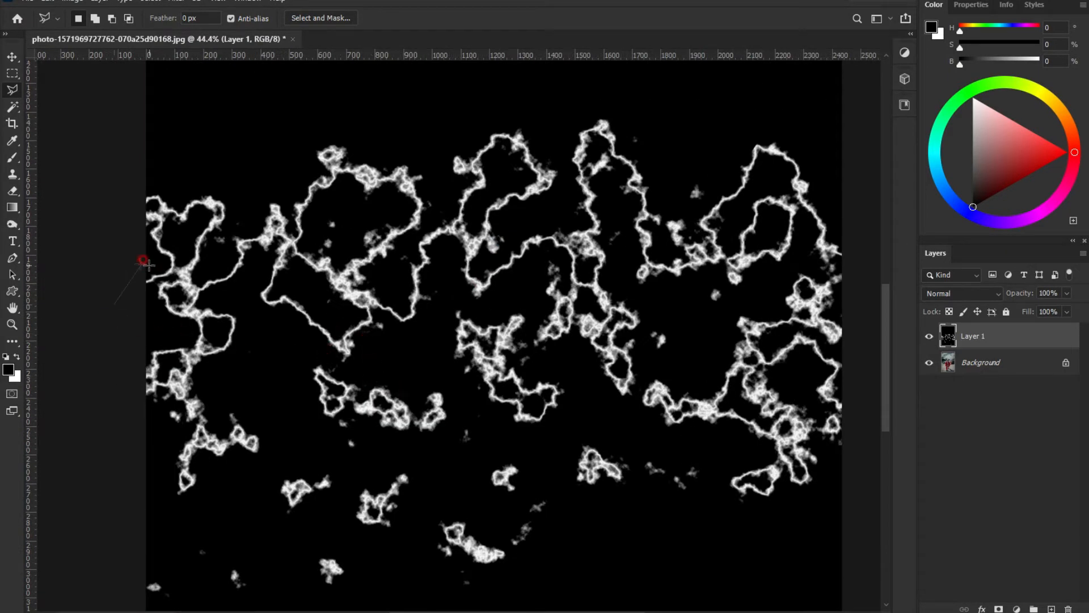
{"action": "left_click", "coordinate": [327, 359]}
{"action": "left_click", "coordinate": [376, 372]}
{"action": "left_click", "coordinate": [456, 304]}
{"action": "left_click", "coordinate": [527, 305]}
{"action": "left_click", "coordinate": [546, 258]}
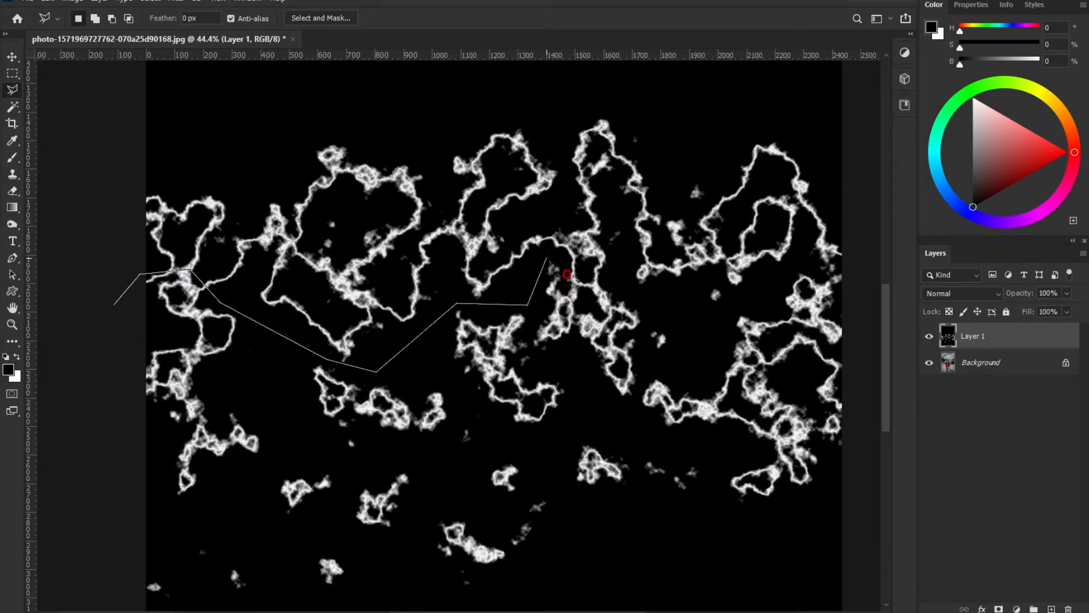
{"action": "left_click", "coordinate": [609, 285]}
{"action": "left_click", "coordinate": [751, 302]}
{"action": "left_click", "coordinate": [804, 268]}
{"action": "left_click", "coordinate": [853, 291]}
{"action": "left_click", "coordinate": [860, 570]}
{"action": "left_click", "coordinate": [313, 594]}
{"action": "left_click", "coordinate": [117, 597]}
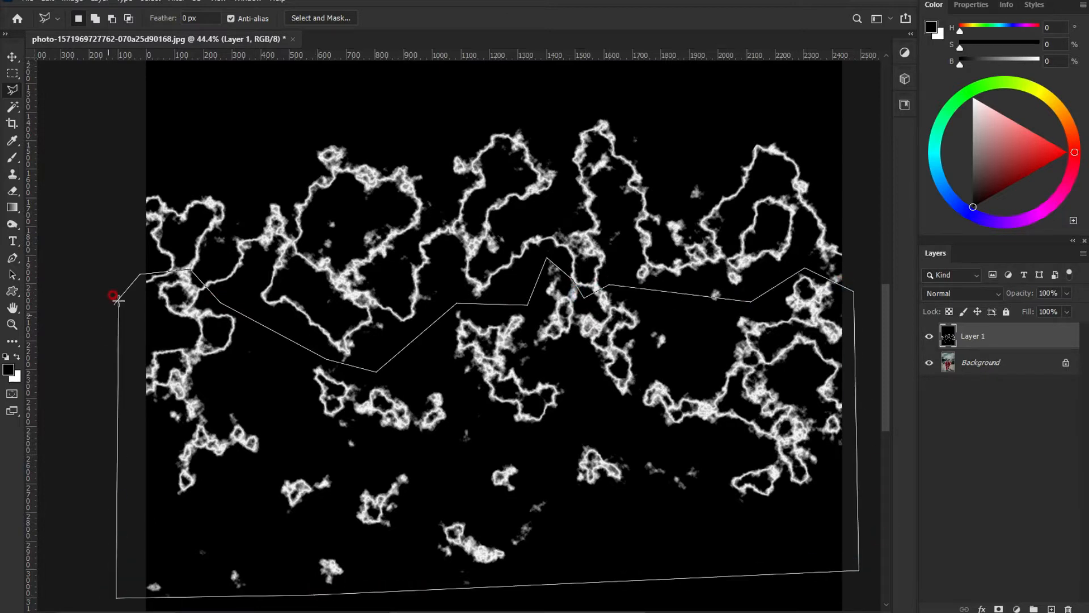
{"action": "left_click", "coordinate": [113, 299]}
{"action": "key", "text": "Delete"}
{"action": "key", "text": "ctrl+d"}
Black out the remaining specks near the top and bottom of the canvas using rectangular selections.
{"action": "left_click_drag", "start_coordinate": [379, 233], "coordinate": [376, 284]}
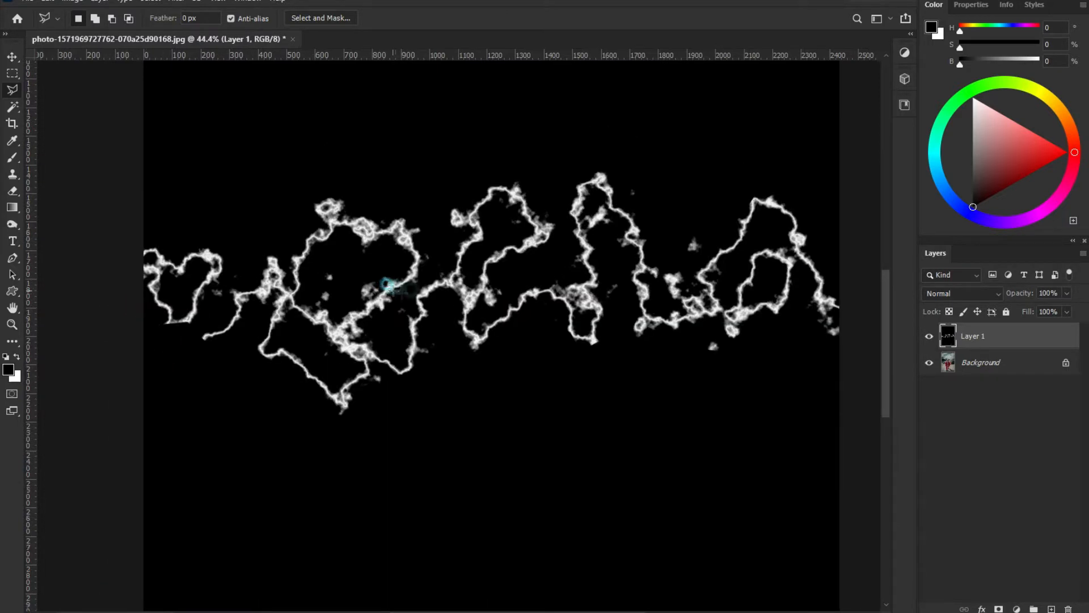
{"action": "scroll", "coordinate": [489, 338], "scroll_direction": "down", "scroll_amount": 3}
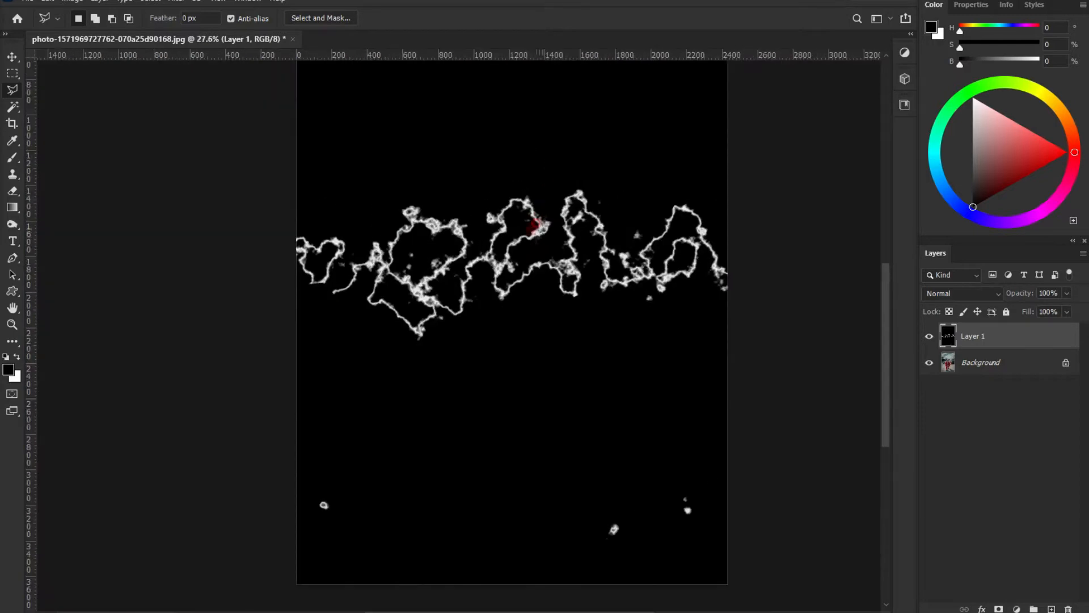
{"action": "key", "text": "m"}
{"action": "left_click_drag", "start_coordinate": [218, 104], "coordinate": [711, 288]}
{"action": "key", "text": "Delete"}
{"action": "left_click_drag", "start_coordinate": [467, 235], "coordinate": [449, 74]}
{"action": "left_click_drag", "start_coordinate": [196, 350], "coordinate": [721, 504]}
{"action": "key", "text": "Delete"}
{"action": "left_click_drag", "start_coordinate": [389, 337], "coordinate": [406, 471]}
{"action": "scroll", "coordinate": [504, 422], "scroll_direction": "up", "scroll_amount": 4}
{"action": "scroll", "coordinate": [505, 421], "scroll_direction": "up", "scroll_amount": 1}
{"action": "scroll", "coordinate": [485, 419], "scroll_direction": "down", "scroll_amount": 1}
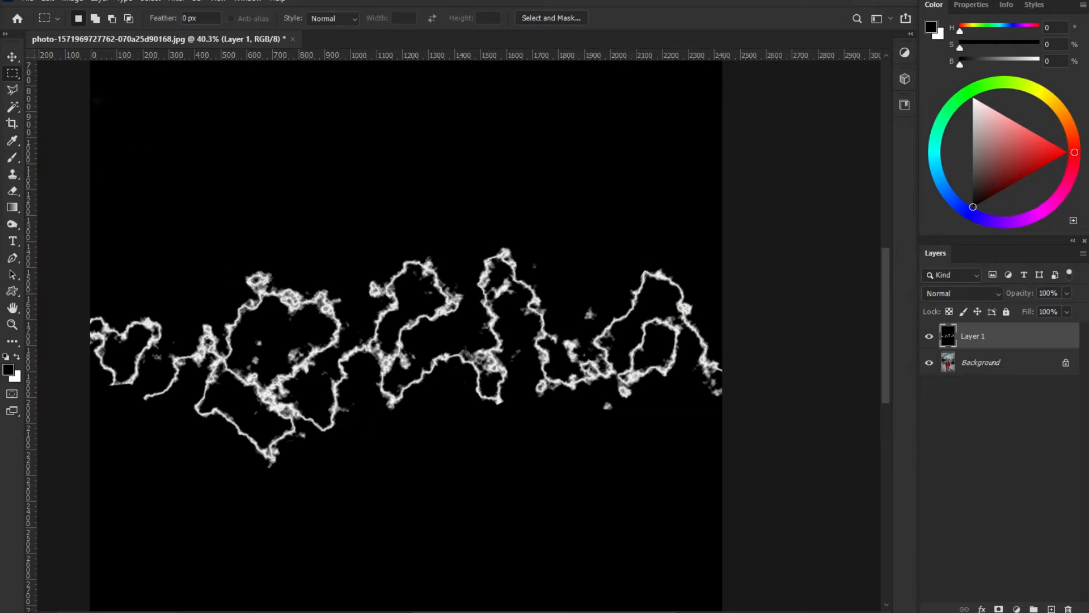
Paint black over the stray clusters and specks around the lightning strands with a 60 px soft brush.
{"action": "left_click", "coordinate": [12, 158]}
{"action": "key", "text": "bracketleft"}
{"action": "key", "text": "bracketleft"}
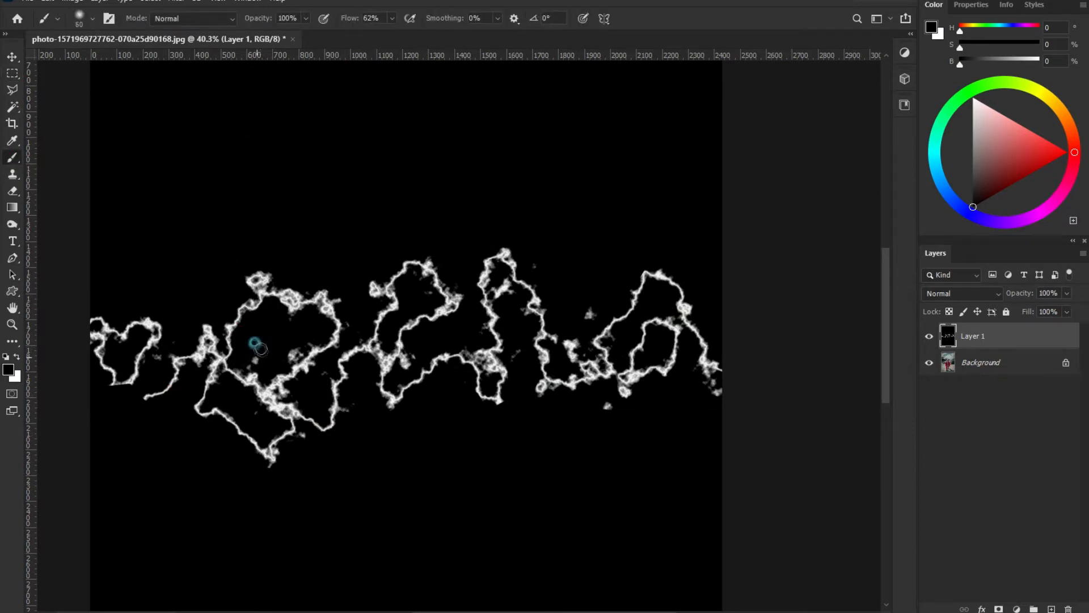
{"action": "key", "text": "bracketleft"}
{"action": "key", "text": "bracketleft"}
{"action": "mouse_move", "coordinate": [370, 286]}
{"action": "left_mouse_down"}
{"action": "mouse_move", "coordinate": [254, 271]}
{"action": "mouse_move", "coordinate": [198, 317]}
{"action": "left_mouse_up"}
{"action": "left_click", "coordinate": [691, 310]}
{"action": "mouse_move", "coordinate": [627, 392]}
{"action": "left_mouse_down"}
{"action": "mouse_move", "coordinate": [601, 413]}
{"action": "mouse_move", "coordinate": [544, 390]}
{"action": "left_mouse_up"}
{"action": "mouse_move", "coordinate": [571, 344]}
{"action": "left_mouse_down"}
{"action": "mouse_move", "coordinate": [587, 367]}
{"action": "mouse_move", "coordinate": [570, 375]}
{"action": "mouse_move", "coordinate": [553, 337]}
{"action": "left_mouse_up"}
{"action": "left_click_drag", "start_coordinate": [501, 291], "coordinate": [501, 301]}
{"action": "mouse_move", "coordinate": [511, 348]}
{"action": "left_mouse_down"}
{"action": "mouse_move", "coordinate": [484, 359]}
{"action": "mouse_move", "coordinate": [460, 305]}
{"action": "mouse_move", "coordinate": [451, 316]}
{"action": "mouse_move", "coordinate": [416, 287]}
{"action": "left_mouse_up"}
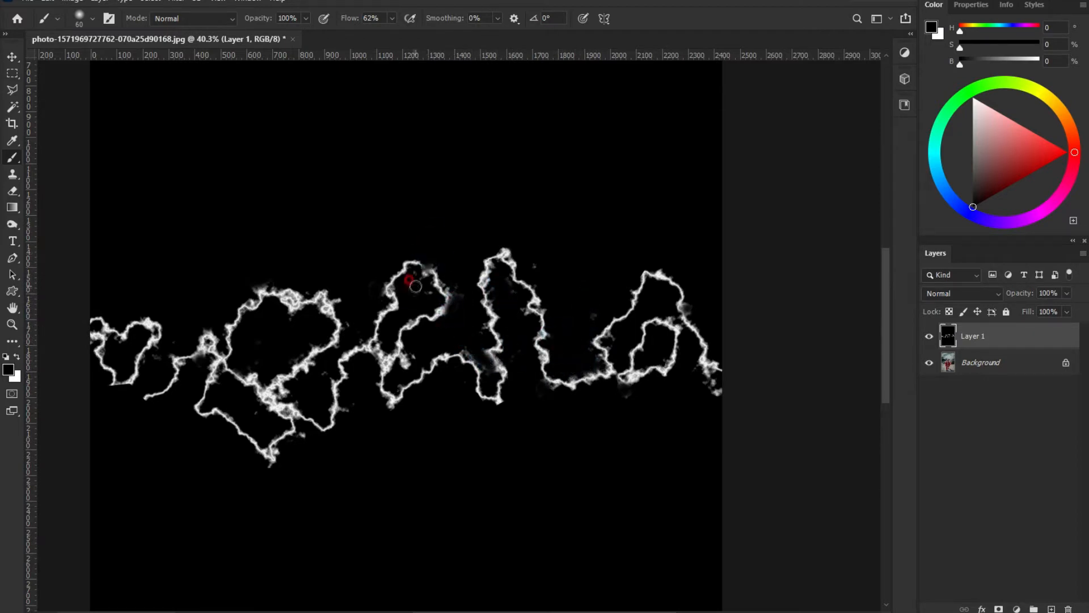
{"action": "mouse_move", "coordinate": [408, 357]}
{"action": "left_mouse_down"}
{"action": "mouse_move", "coordinate": [305, 325]}
{"action": "mouse_move", "coordinate": [284, 303]}
{"action": "mouse_move", "coordinate": [246, 369]}
{"action": "mouse_move", "coordinate": [209, 328]}
{"action": "mouse_move", "coordinate": [146, 320]}
{"action": "mouse_move", "coordinate": [225, 469]}
{"action": "mouse_move", "coordinate": [261, 407]}
{"action": "mouse_move", "coordinate": [235, 398]}
{"action": "mouse_move", "coordinate": [286, 456]}
{"action": "left_mouse_up"}
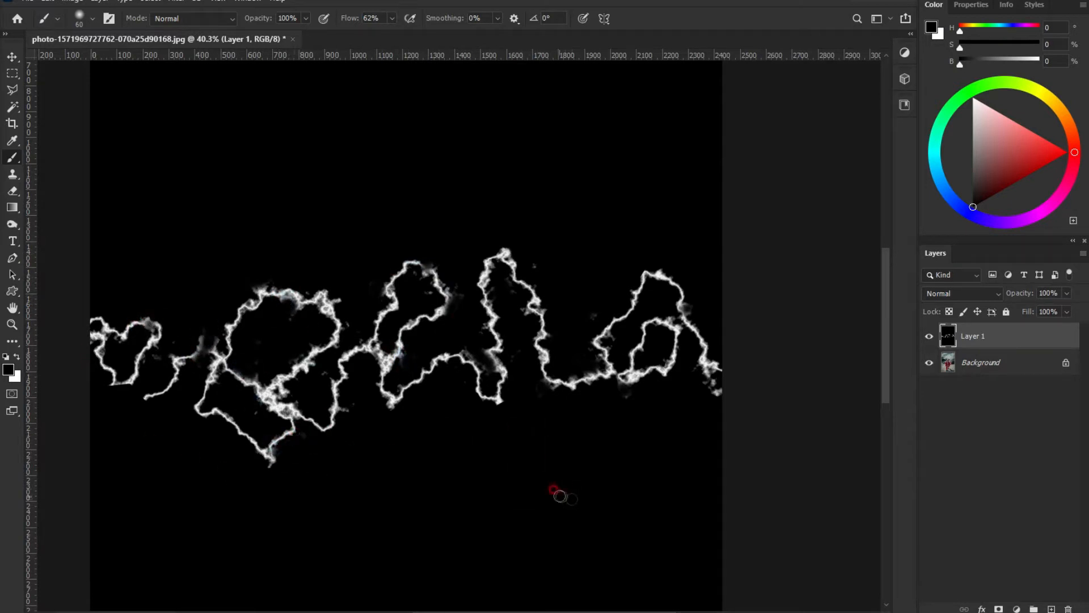
Lasso the arch-shaped strand near the middle, copy it to a new layer, and move it to the empty lower-left canvas area.
{"action": "scroll", "coordinate": [484, 401], "scroll_direction": "down", "scroll_amount": 3}
{"action": "key", "text": "l"}
{"action": "left_click", "coordinate": [376, 278]}
{"action": "left_click", "coordinate": [386, 238]}
{"action": "left_click", "coordinate": [431, 190]}
{"action": "left_click", "coordinate": [466, 199]}
{"action": "left_click", "coordinate": [485, 250]}
{"action": "left_click", "coordinate": [485, 263]}
{"action": "left_click", "coordinate": [386, 284]}
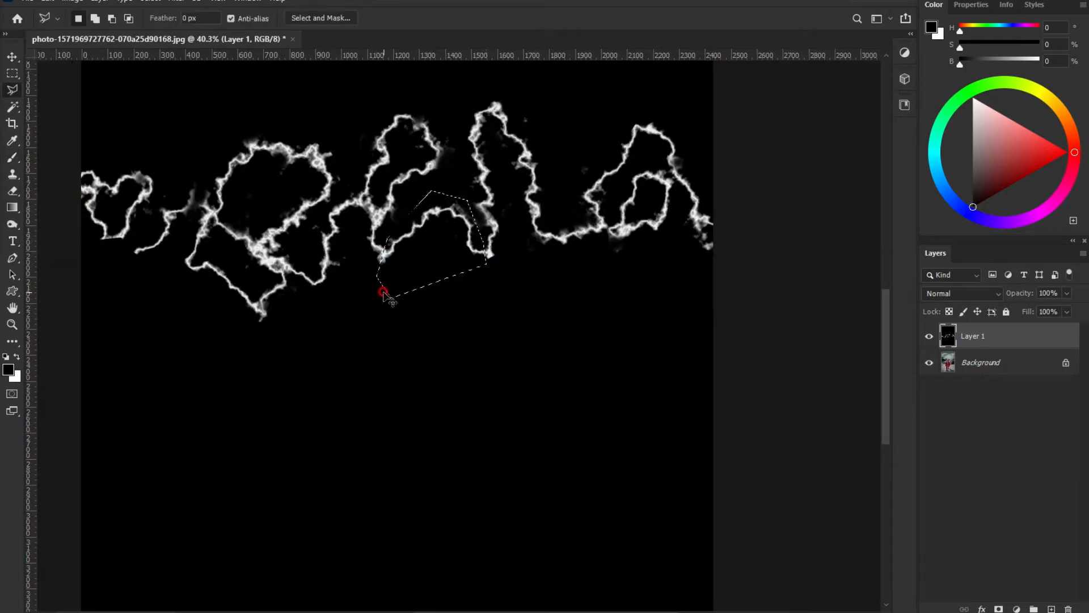
{"action": "key", "text": "ctrl+shift+j"}
{"action": "key", "text": "v"}
{"action": "left_click_drag", "start_coordinate": [462, 214], "coordinate": [180, 412]}
Lasso the short strand left of the centre on Layer 1, copy it to a new layer, and move it beside the arch piece.
{"action": "key", "text": "l"}
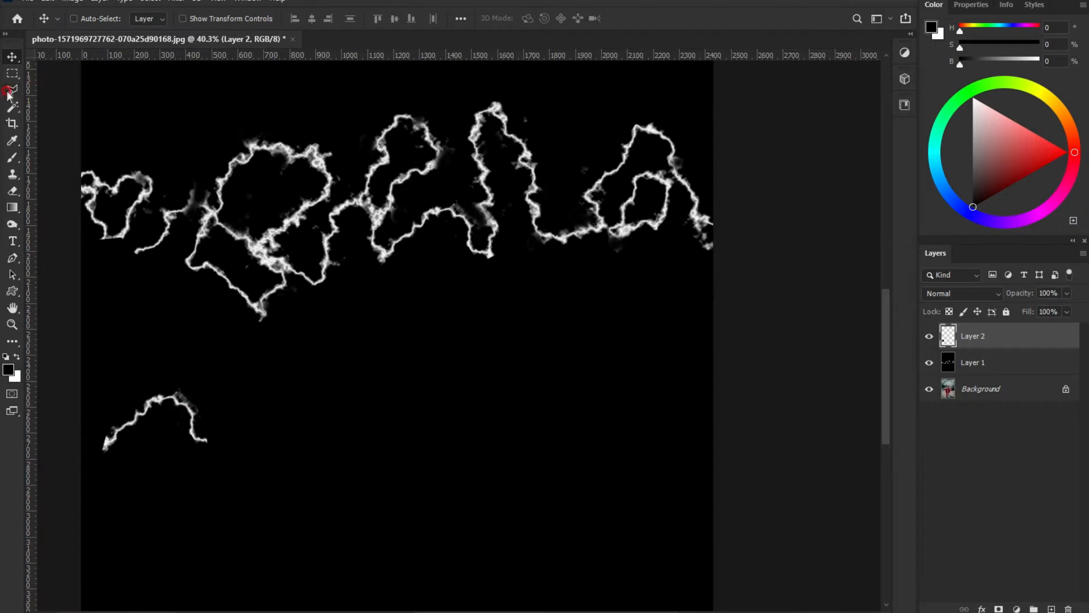
{"action": "key", "text": "alt+bracketleft"}
{"action": "left_click", "coordinate": [290, 295]}
{"action": "left_click", "coordinate": [291, 260]}
{"action": "left_click", "coordinate": [357, 192]}
{"action": "left_click", "coordinate": [351, 292]}
{"action": "left_click", "coordinate": [290, 296]}
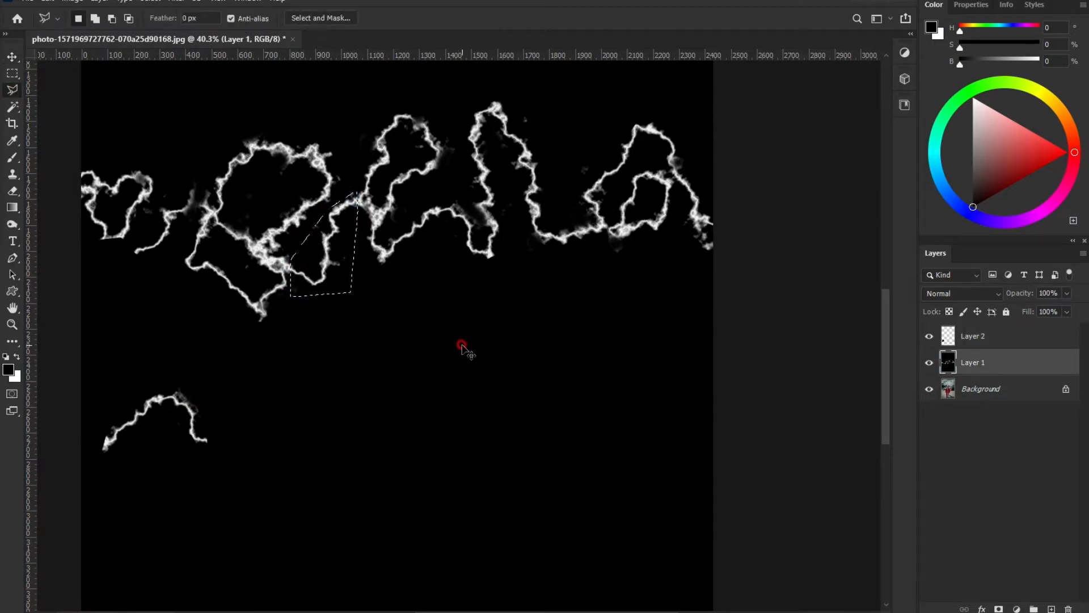
{"action": "key", "text": "ctrl+shift+j"}
{"action": "key", "text": "v"}
{"action": "left_click_drag", "start_coordinate": [376, 279], "coordinate": [291, 453]}
Rotate and position the second copied strand to continue from the arch's right end, and place its layer above Layer 2.
{"action": "key", "text": "ctrl+t"}
{"action": "left_click_drag", "start_coordinate": [356, 390], "coordinate": [374, 429]}
{"action": "left_click", "coordinate": [682, 21]}
{"action": "left_click_drag", "start_coordinate": [261, 417], "coordinate": [260, 465]}
{"action": "key", "text": "ctrl+t"}
{"action": "left_click_drag", "start_coordinate": [328, 351], "coordinate": [309, 331]}
{"action": "left_click", "coordinate": [683, 19]}
{"action": "left_click_drag", "start_coordinate": [991, 362], "coordinate": [988, 330]}
{"action": "left_click_drag", "start_coordinate": [232, 476], "coordinate": [238, 463]}
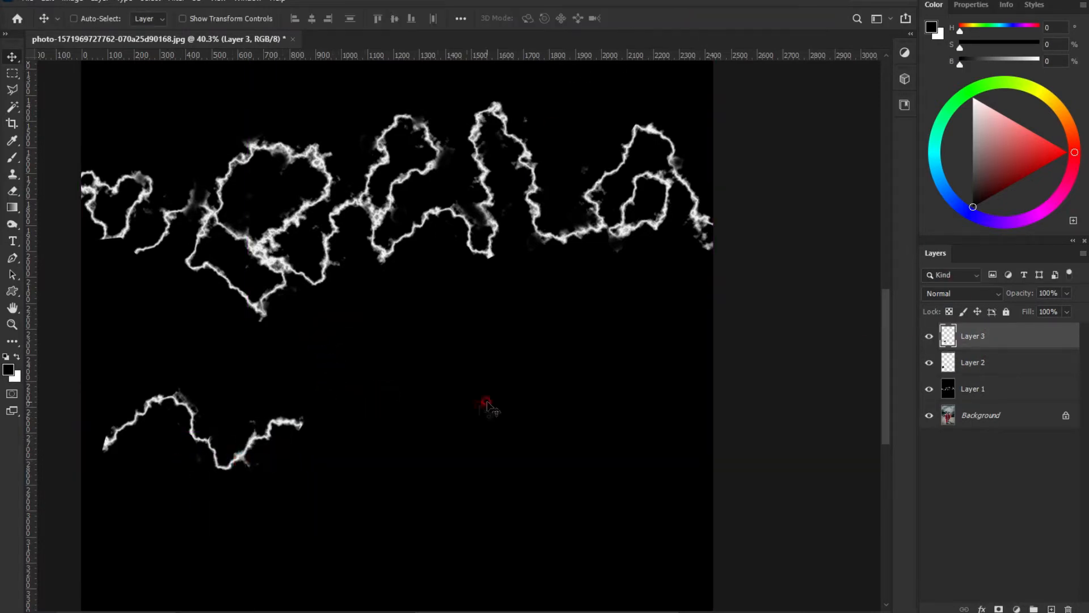
Lasso the right leg of the tall peak on Layer 1, paste it above Layer 3, and move it near the bolt's right end.
{"action": "left_click", "coordinate": [11, 90]}
{"action": "left_click", "coordinate": [981, 389]}
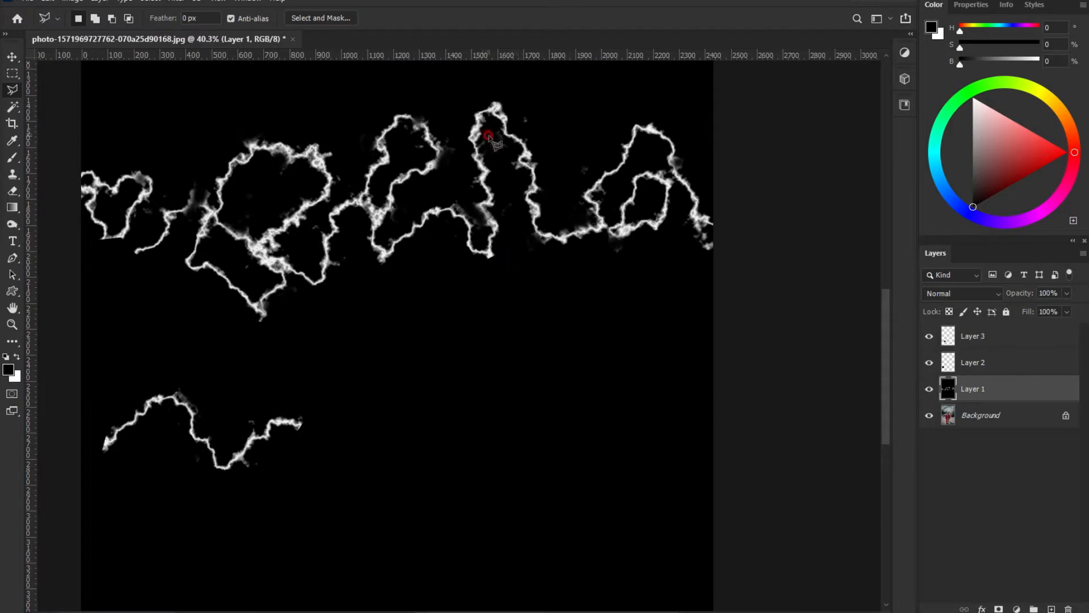
{"action": "left_click", "coordinate": [554, 147]}
{"action": "left_click", "coordinate": [548, 220]}
{"action": "left_click", "coordinate": [535, 258]}
{"action": "left_click", "coordinate": [490, 136]}
{"action": "key", "text": "ctrl+c"}
{"action": "left_click", "coordinate": [986, 337]}
{"action": "key", "text": "ctrl+v"}
{"action": "key", "text": "v"}
{"action": "left_click_drag", "start_coordinate": [527, 144], "coordinate": [346, 454]}
Rotate and position the copied leg to continue from the bolt's right end, and merge Layers 2 to 4.
{"action": "key", "text": "ctrl+t"}
{"action": "left_click_drag", "start_coordinate": [386, 395], "coordinate": [216, 440]}
{"action": "mouse_move", "coordinate": [327, 518]}
{"action": "left_mouse_down"}
{"action": "mouse_move", "coordinate": [357, 418]}
{"action": "mouse_move", "coordinate": [342, 418]}
{"action": "mouse_move", "coordinate": [357, 420]}
{"action": "left_mouse_up"}
{"action": "left_click", "coordinate": [681, 18]}
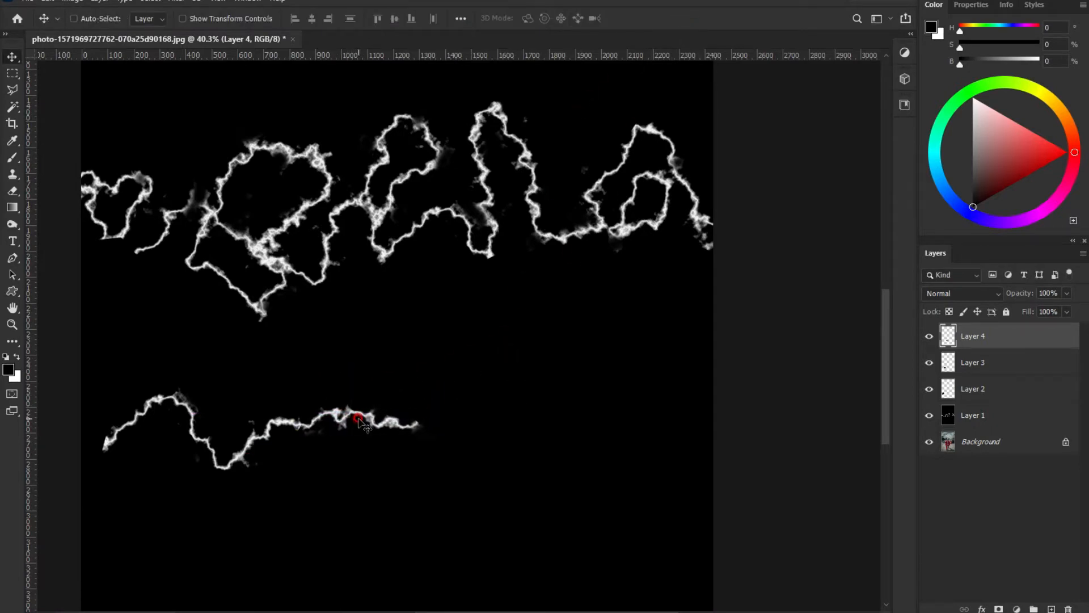
{"action": "left_click", "coordinate": [972, 390], "text": "shift"}
{"action": "key", "text": "ctrl+e"}
Lasso the left slope of the rightmost peak on Layer 1, copy it to a new layer, and move it below the bolt's right end.
{"action": "left_click", "coordinate": [12, 91]}
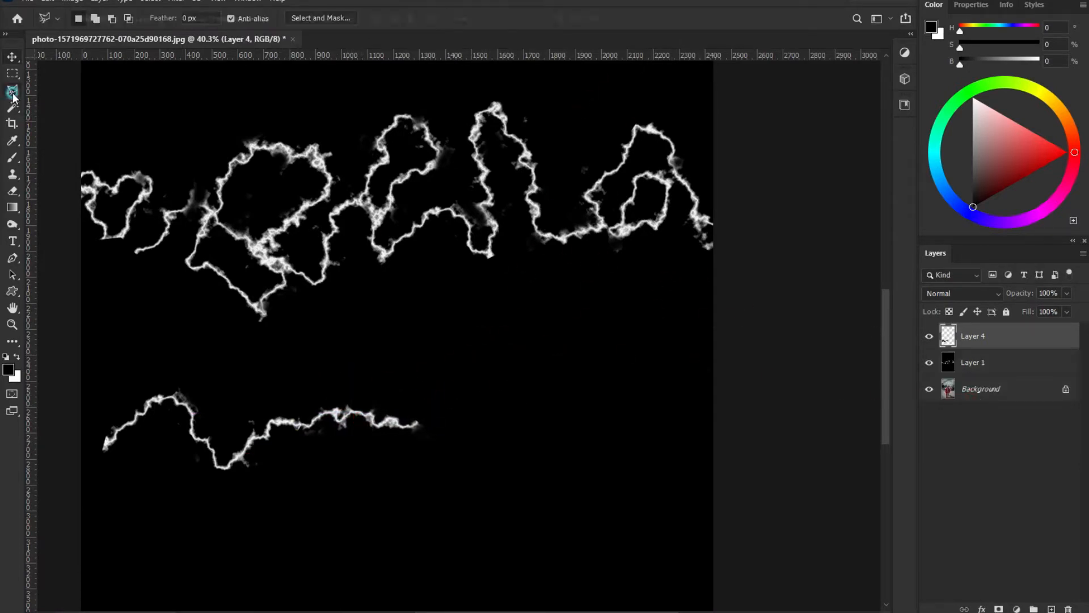
{"action": "left_click", "coordinate": [973, 363]}
{"action": "left_click", "coordinate": [561, 203]}
{"action": "left_click", "coordinate": [604, 219]}
{"action": "left_click", "coordinate": [656, 110]}
{"action": "left_click", "coordinate": [590, 111]}
{"action": "left_click", "coordinate": [562, 203]}
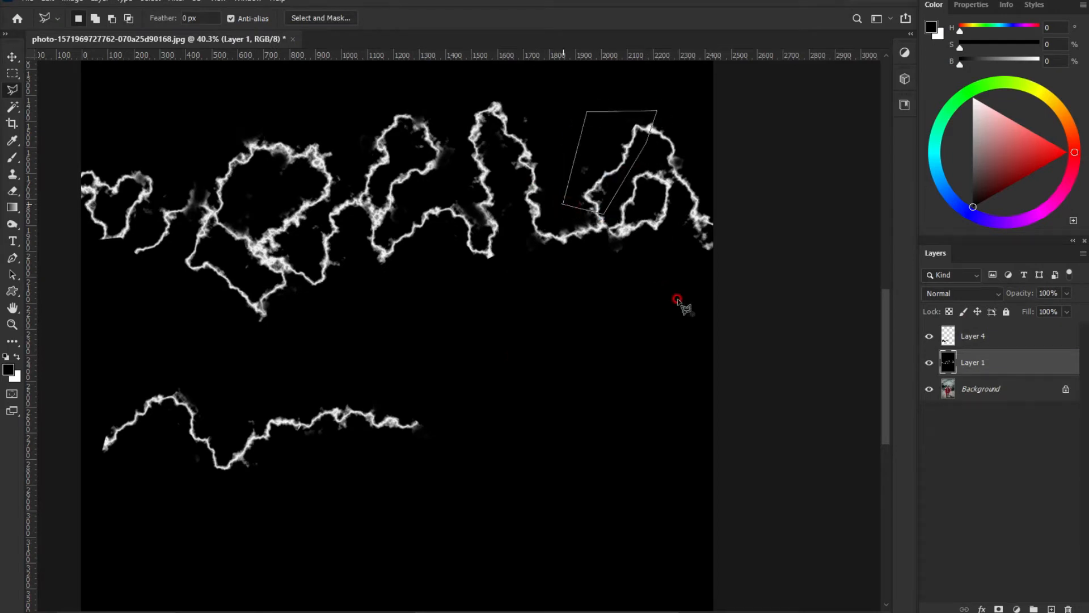
{"action": "key", "text": "ctrl+j"}
{"action": "key", "text": "v"}
{"action": "left_click_drag", "start_coordinate": [554, 267], "coordinate": [413, 481]}
Rotate the copied slope about 79° to extend the bolt's right end, and merge its layer with Layer 4.
{"action": "key", "text": "ctrl+t"}
{"action": "left_click_drag", "start_coordinate": [607, 469], "coordinate": [448, 409]}
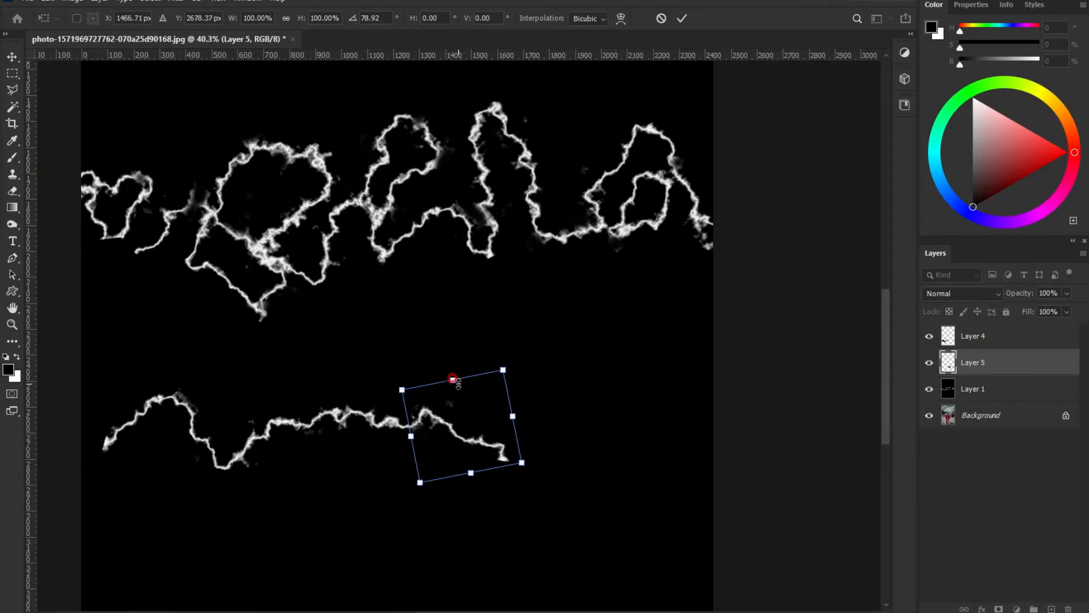
{"action": "left_click", "coordinate": [682, 19]}
{"action": "left_click", "coordinate": [964, 338], "text": "shift"}
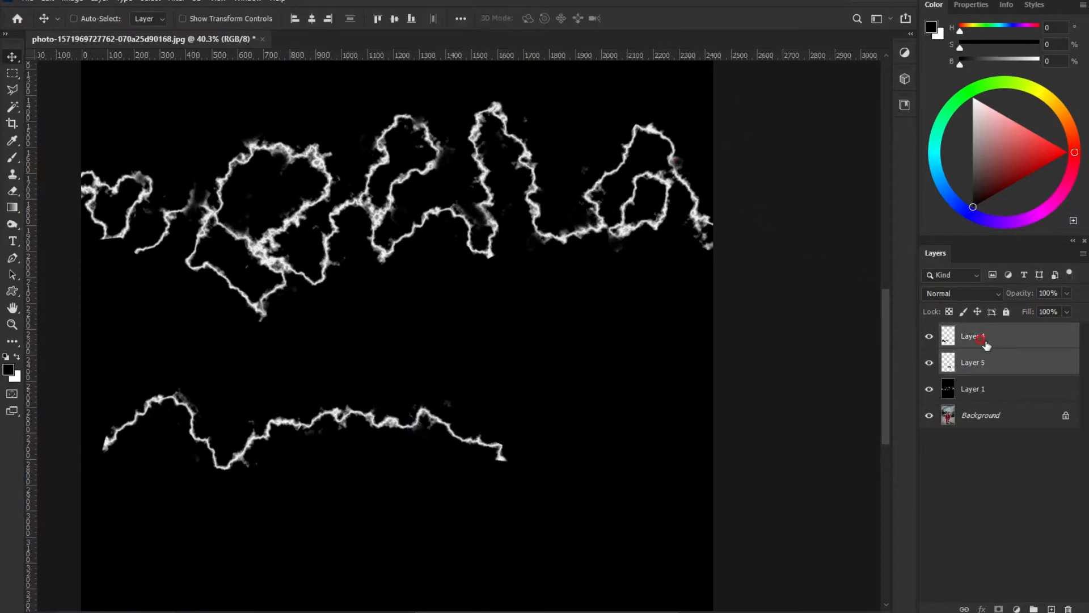
{"action": "key", "text": "ctrl+e"}
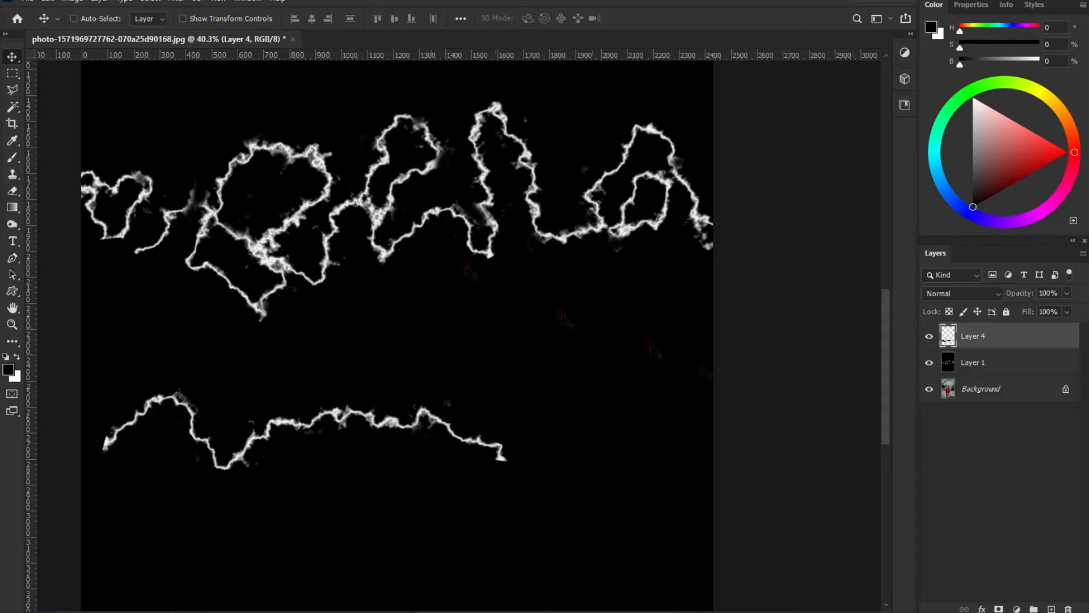
Lasso the low arch just left of the tall peak on Layer 1 and copy it to a new layer.
{"action": "left_click", "coordinate": [998, 363]}
{"action": "key", "text": "l"}
{"action": "left_click", "coordinate": [391, 277]}
{"action": "left_click", "coordinate": [387, 241]}
{"action": "left_click", "coordinate": [424, 205]}
{"action": "left_click", "coordinate": [451, 198]}
{"action": "left_click", "coordinate": [478, 229]}
{"action": "left_click", "coordinate": [480, 273]}
{"action": "left_click", "coordinate": [390, 277]}
{"action": "key", "text": "ctrl+j"}
Place the copied arch's layer above Layer 4 and move the arch to the bolt's right end.
{"action": "left_click_drag", "start_coordinate": [973, 362], "coordinate": [1015, 328]}
{"action": "key", "text": "v"}
{"action": "left_click_drag", "start_coordinate": [453, 270], "coordinate": [556, 451]}
Lasso the upper-left curve of the large loop on Layer 1 and paste a copy above Layer 5.
{"action": "left_click", "coordinate": [999, 388]}
{"action": "key", "text": "l"}
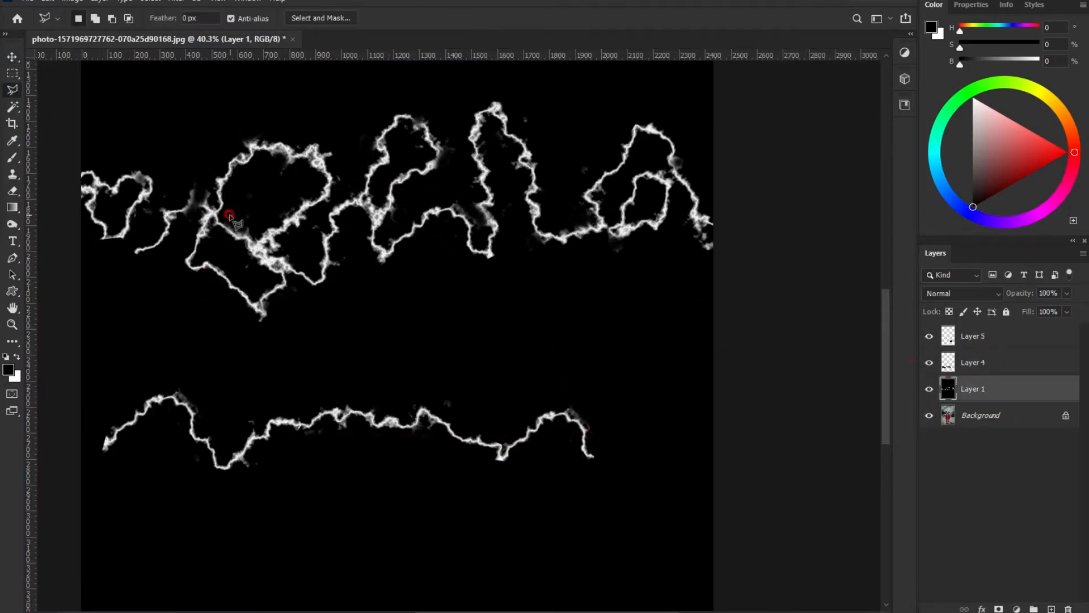
{"action": "left_click", "coordinate": [210, 176]}
{"action": "left_click", "coordinate": [252, 127]}
{"action": "left_click", "coordinate": [248, 147]}
{"action": "left_click", "coordinate": [259, 151]}
{"action": "left_click", "coordinate": [229, 216]}
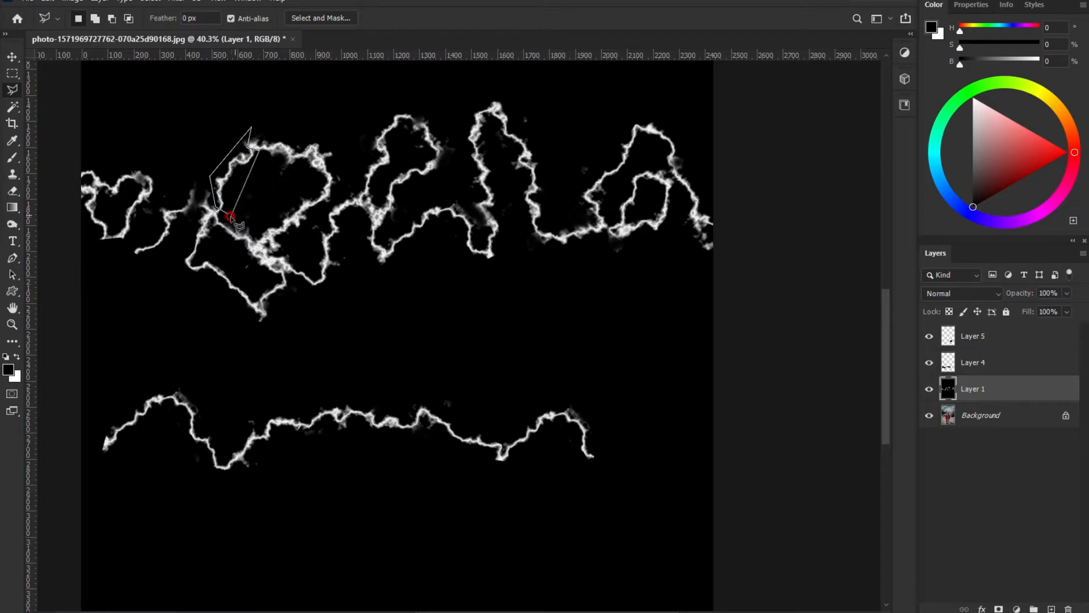
{"action": "key", "text": "ctrl+c"}
{"action": "left_click", "coordinate": [983, 340]}
{"action": "key", "text": "ctrl+v"}
Move and rotate the copied loop curve so it continues from the arch at the bolt's right end.
{"action": "left_click", "coordinate": [12, 57]}
{"action": "left_click_drag", "start_coordinate": [295, 191], "coordinate": [681, 423]}
{"action": "key", "text": "ctrl+t"}
{"action": "left_click_drag", "start_coordinate": [643, 334], "coordinate": [692, 356]}
{"action": "mouse_move", "coordinate": [614, 395]}
{"action": "left_mouse_down"}
{"action": "mouse_move", "coordinate": [641, 442]}
{"action": "mouse_move", "coordinate": [628, 434]}
{"action": "left_mouse_up"}
{"action": "key", "text": "Return"}
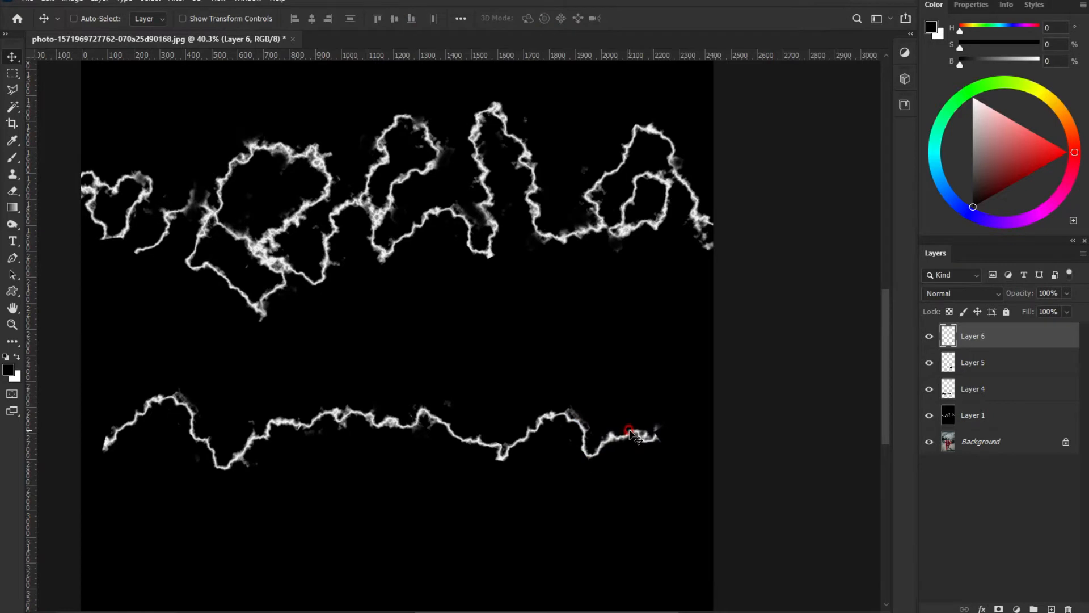
Erase the rough spots at the bolt's right end with a 30 px eraser, and merge Layers 4 to 6.
{"action": "key", "text": "e"}
{"action": "key", "text": "bracketleft"}
{"action": "key", "text": "bracketleft"}
{"action": "key", "text": "bracketleft"}
{"action": "key", "text": "bracketleft"}
{"action": "key", "text": "bracketleft"}
{"action": "key", "text": "bracketleft"}
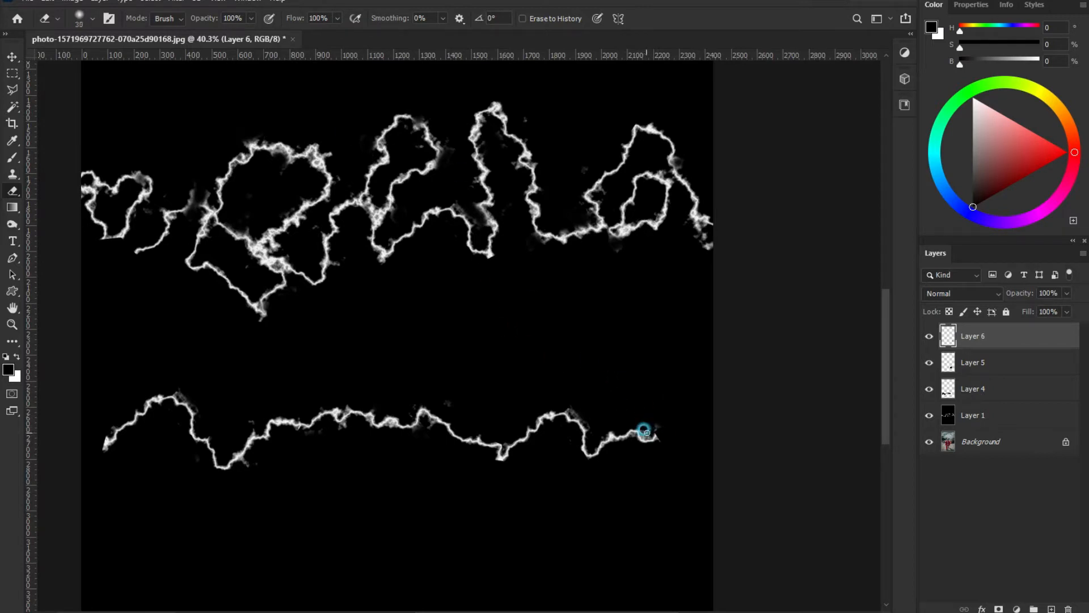
{"action": "left_click", "coordinate": [980, 387], "text": "shift"}
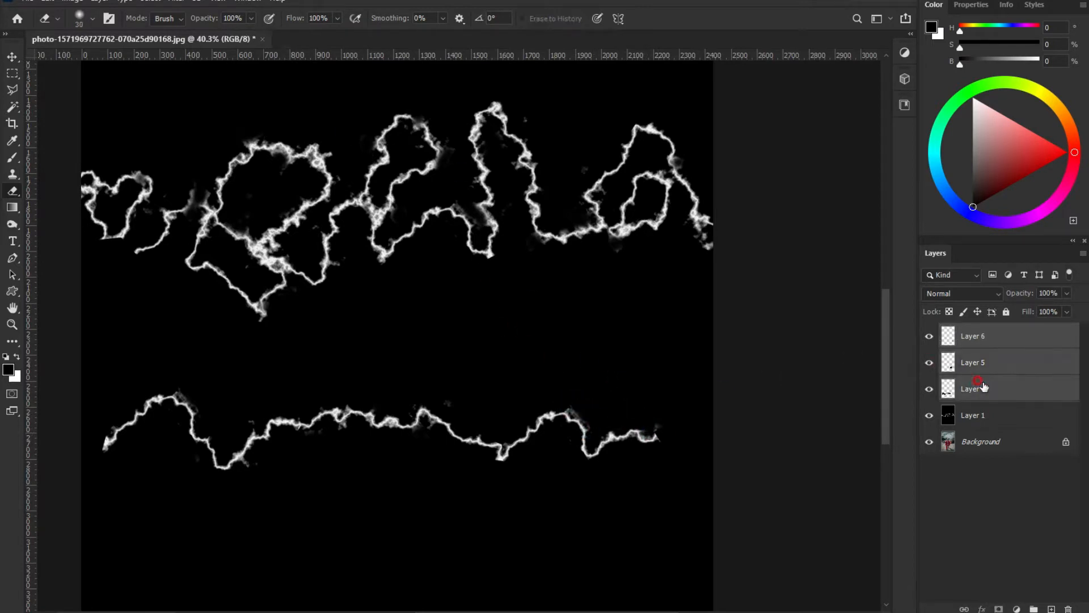
{"action": "key", "text": "ctrl+e"}
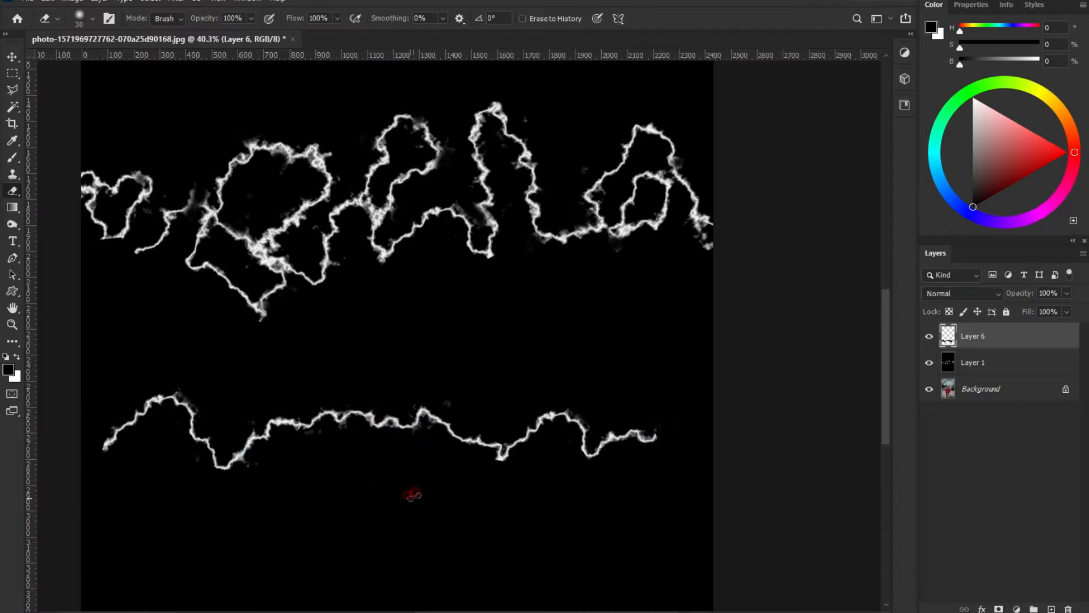
Lasso the diagonal strand below the large loop on Layer 1, copy it to a new layer, and place that layer above Layer 6.
{"action": "key", "text": "alt+bracketleft"}
{"action": "left_click", "coordinate": [10, 88]}
{"action": "left_click", "coordinate": [276, 329]}
{"action": "key", "text": "ctrl+j"}
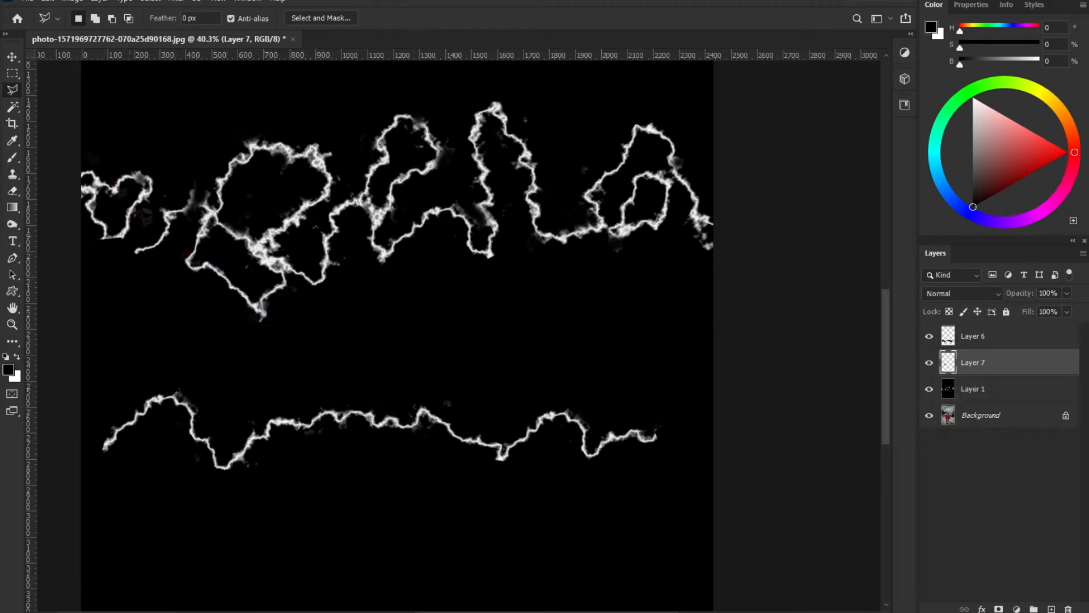
{"action": "key", "text": "v"}
{"action": "left_click_drag", "start_coordinate": [990, 364], "coordinate": [988, 327]}
Shift the Layer 6 bolt up and left, and attach the diagonal piece to its right end, rotated to about -80°.
{"action": "left_click", "coordinate": [981, 365]}
{"action": "left_click_drag", "start_coordinate": [306, 422], "coordinate": [281, 395]}
{"action": "left_click_drag", "start_coordinate": [230, 292], "coordinate": [637, 424]}
{"action": "key", "text": "ctrl+t"}
{"action": "left_click_drag", "start_coordinate": [731, 369], "coordinate": [691, 300]}
{"action": "left_click_drag", "start_coordinate": [686, 426], "coordinate": [689, 403]}
{"action": "left_click_drag", "start_coordinate": [658, 302], "coordinate": [649, 304]}
{"action": "left_click_drag", "start_coordinate": [667, 405], "coordinate": [651, 378]}
{"action": "key", "text": "Return"}
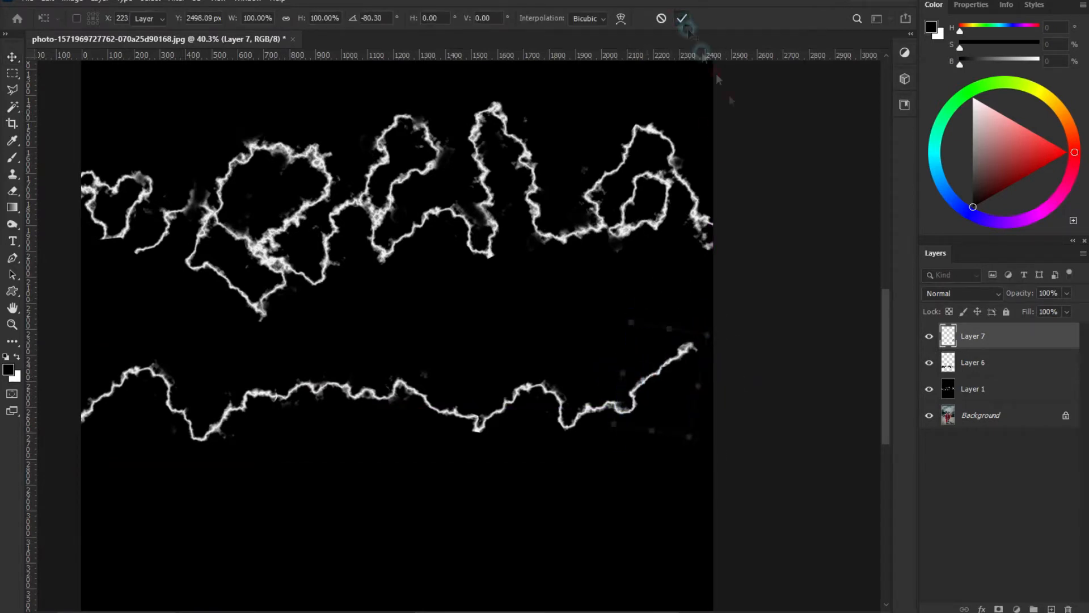
Merge Layers 6 and 7, and move the merged bolt up so it fits within the canvas width below the source strands.
{"action": "left_click", "coordinate": [972, 363], "text": "shift"}
{"action": "key", "text": "ctrl+e"}
{"action": "key", "text": "shift+Up"}
{"action": "key", "text": "shift+Up"}
{"action": "key", "text": "shift+Up"}
{"action": "key", "text": "shift+Up"}
{"action": "key", "text": "shift+Up"}
{"action": "key", "text": "shift+Up"}
{"action": "key", "text": "shift+Up"}
{"action": "key", "text": "shift+Up"}
{"action": "key", "text": "shift+Up"}
{"action": "key", "text": "shift+Up"}
{"action": "key", "text": "shift+Up"}
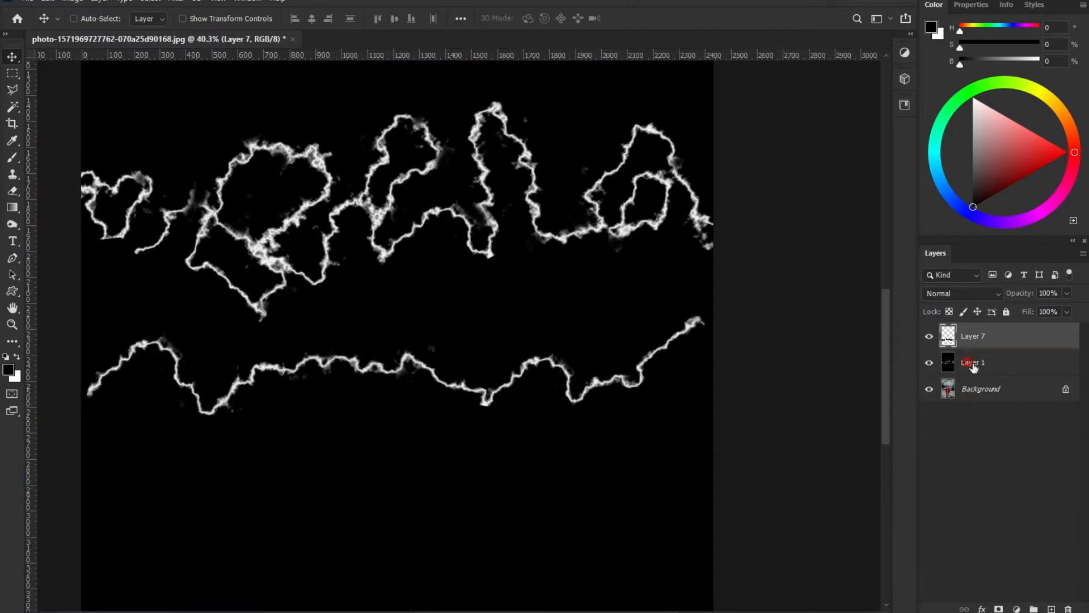
{"action": "left_click_drag", "start_coordinate": [489, 373], "coordinate": [489, 464]}
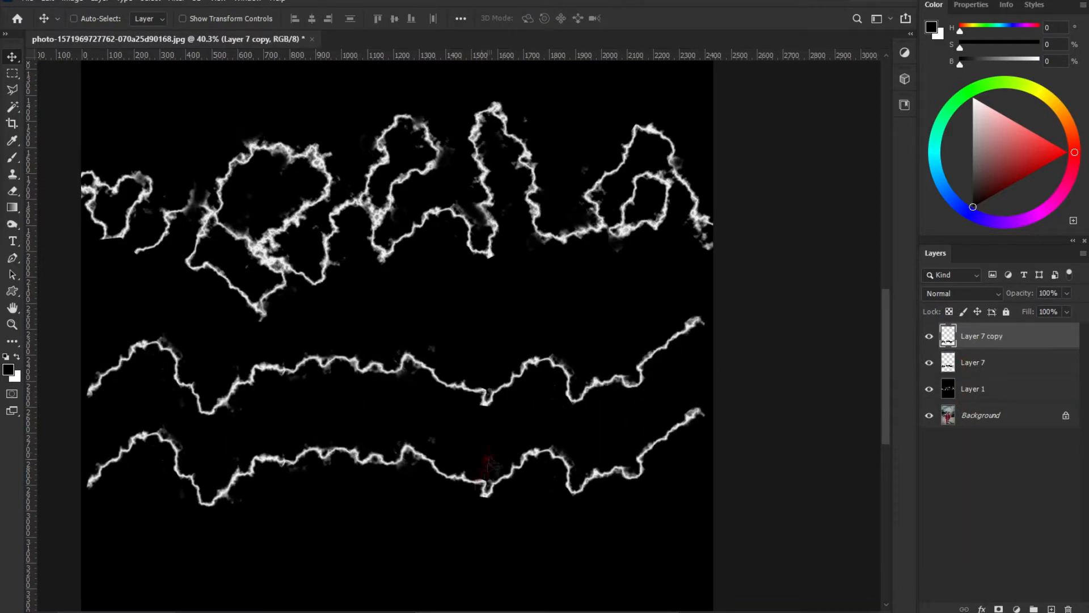
{"action": "left_click", "coordinate": [12, 74]}
{"action": "scroll", "coordinate": [452, 477], "scroll_direction": "up", "scroll_amount": 1}
{"action": "left_click_drag", "start_coordinate": [300, 470], "coordinate": [488, 396]}
{"action": "left_click_drag", "start_coordinate": [326, 481], "coordinate": [486, 479]}
{"action": "key", "text": "Delete"}
{"action": "left_click_drag", "start_coordinate": [567, 360], "coordinate": [807, 476]}
{"action": "key", "text": "Delete"}
{"action": "left_click_drag", "start_coordinate": [426, 386], "coordinate": [622, 482]}
{"action": "key", "text": "Delete"}
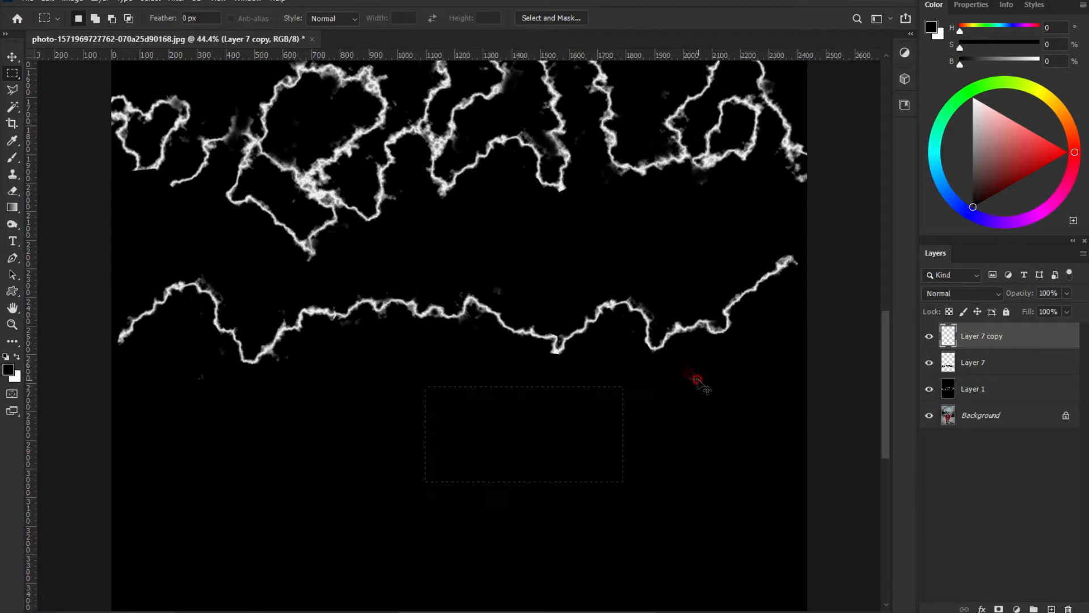
Lasso the tall peak's right leg on Layer 1, paste it on a new top layer, and move it into the empty area below the bolt.
{"action": "mouse_move", "coordinate": [555, 155]}
{"action": "left_mouse_down"}
{"action": "mouse_move", "coordinate": [518, 250]}
{"action": "mouse_move", "coordinate": [533, 244]}
{"action": "left_mouse_up"}
{"action": "key", "text": "l"}
{"action": "left_click", "coordinate": [981, 390]}
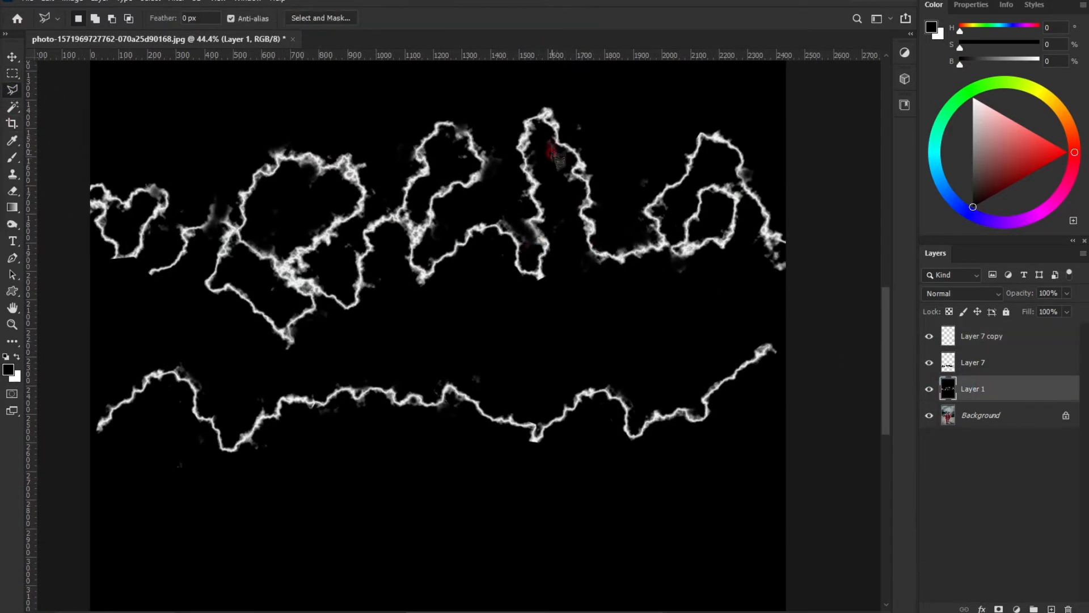
{"action": "left_click", "coordinate": [547, 137]}
{"action": "left_click", "coordinate": [580, 123]}
{"action": "left_click", "coordinate": [547, 138]}
{"action": "key", "text": "ctrl+c"}
{"action": "left_click", "coordinate": [977, 338]}
{"action": "key", "text": "ctrl+v"}
{"action": "left_click", "coordinate": [12, 57]}
{"action": "left_click_drag", "start_coordinate": [613, 178], "coordinate": [352, 486]}
Rotate the pasted leg to about -76°, place it at the canvas's left edge to start a second bolt, and merge the strand layers.
{"action": "key", "text": "ctrl+t"}
{"action": "left_click_drag", "start_coordinate": [324, 418], "coordinate": [188, 464]}
{"action": "left_click_drag", "start_coordinate": [323, 517], "coordinate": [176, 511]}
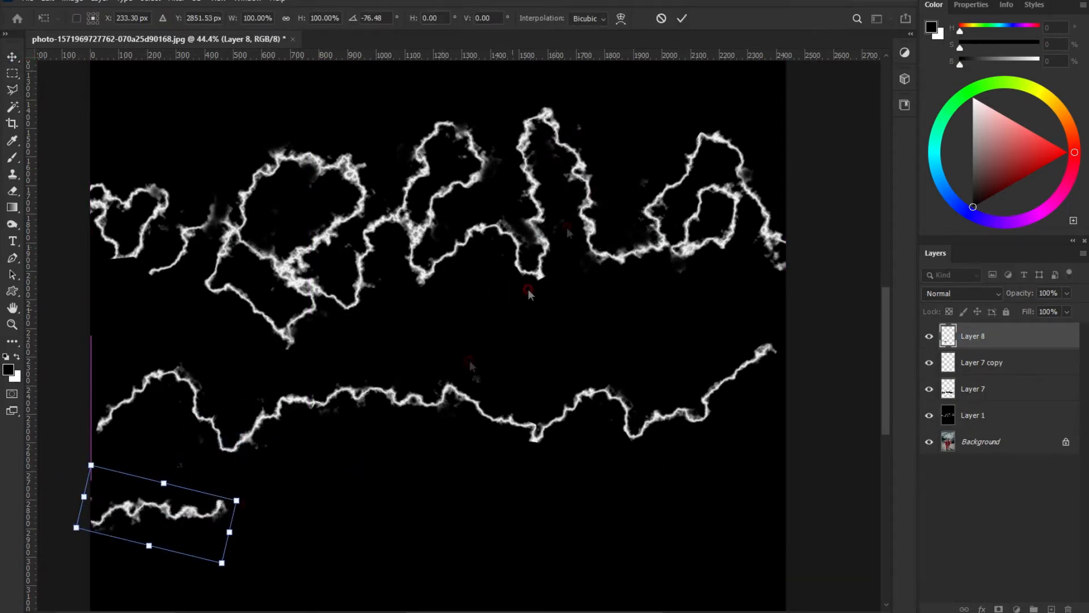
{"action": "left_click", "coordinate": [682, 18]}
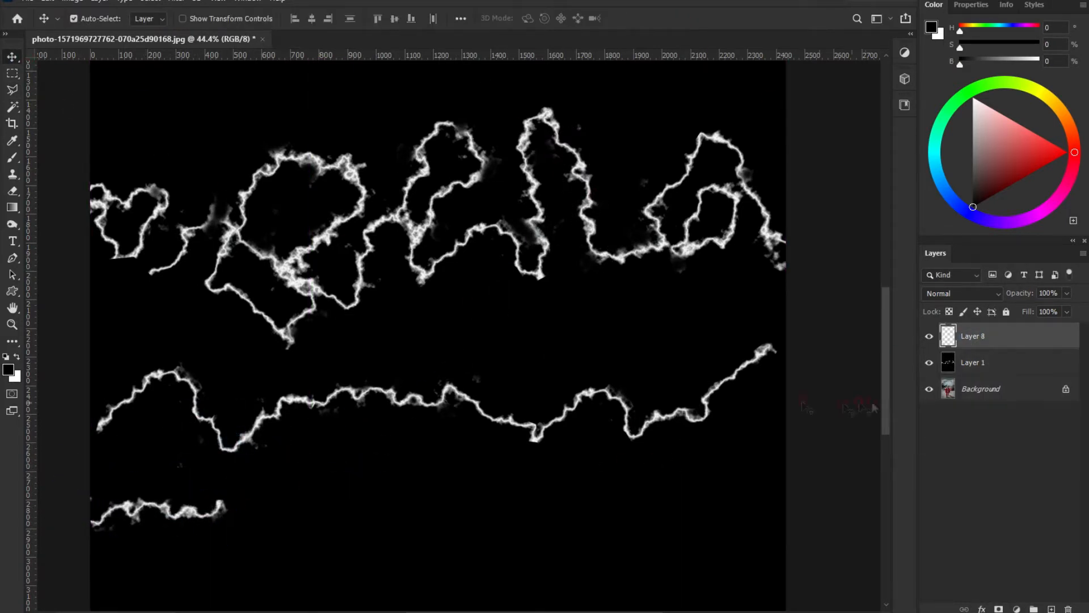
Copy the tall peak's right leg from Layer 1 to another new layer and move it beside the second bolt's first piece.
{"action": "left_click", "coordinate": [13, 89]}
{"action": "left_click", "coordinate": [590, 272]}
{"action": "left_click", "coordinate": [544, 135]}
{"action": "left_click", "coordinate": [588, 129]}
{"action": "left_click", "coordinate": [590, 273]}
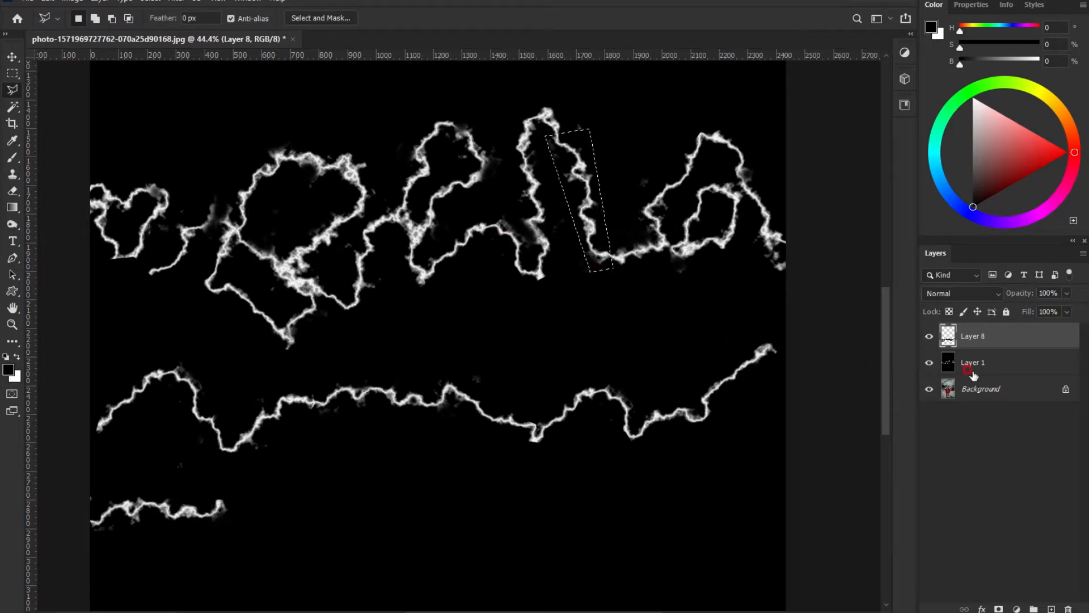
{"action": "key", "text": "ctrl+j"}
{"action": "key", "text": "v"}
{"action": "left_click_drag", "start_coordinate": [604, 189], "coordinate": [332, 506]}
Rotate and align the new piece to continue the lower bolt, and merge its layer, placed on top, with Layer 8.
{"action": "key", "text": "ctrl+t"}
{"action": "left_click_drag", "start_coordinate": [327, 412], "coordinate": [229, 436]}
{"action": "left_click", "coordinate": [683, 23]}
{"action": "left_click_drag", "start_coordinate": [1016, 334], "coordinate": [1017, 347]}
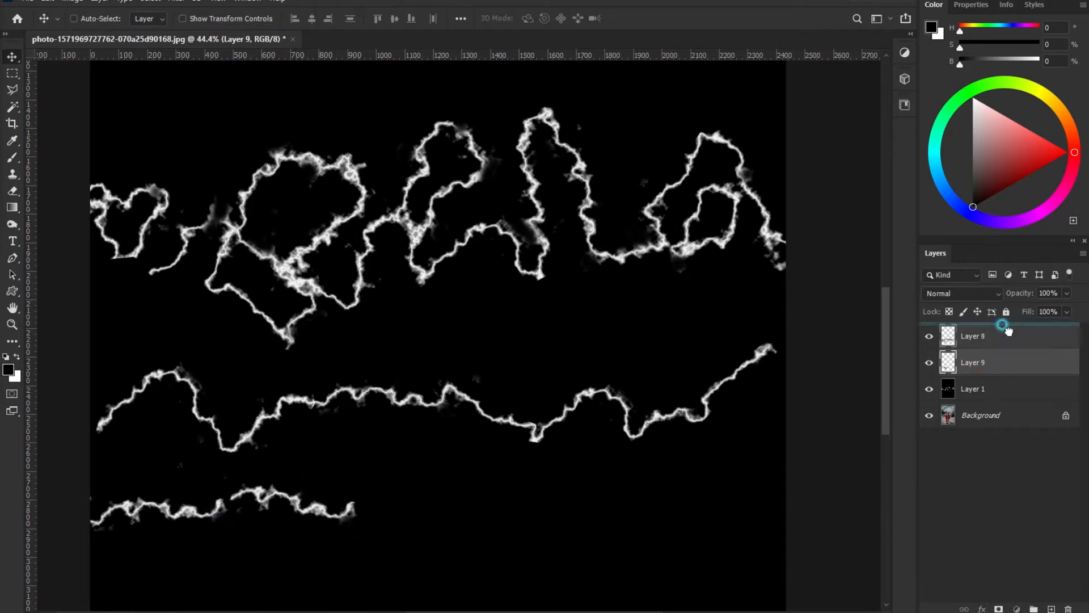
{"action": "mouse_move", "coordinate": [241, 504]}
{"action": "left_mouse_down"}
{"action": "mouse_move", "coordinate": [250, 515]}
{"action": "mouse_move", "coordinate": [241, 502]}
{"action": "left_mouse_up"}
{"action": "left_click", "coordinate": [975, 366], "text": "shift"}
{"action": "key", "text": "ctrl+e"}
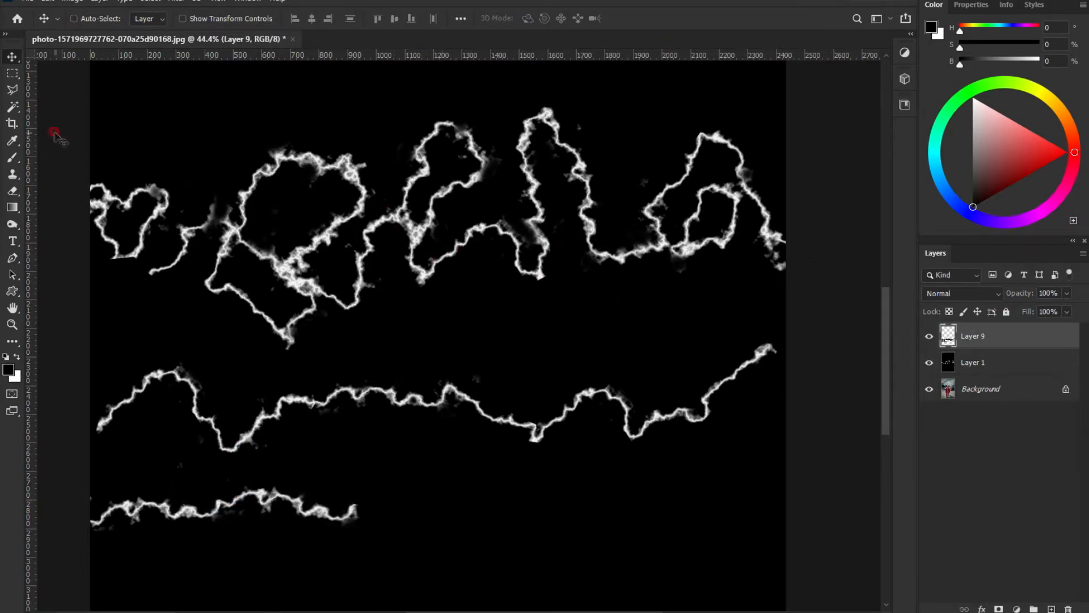
Lasso the large loop's left curve, copy it to a new layer on top, and move it near the lower bolt's right end.
{"action": "key", "text": "l"}
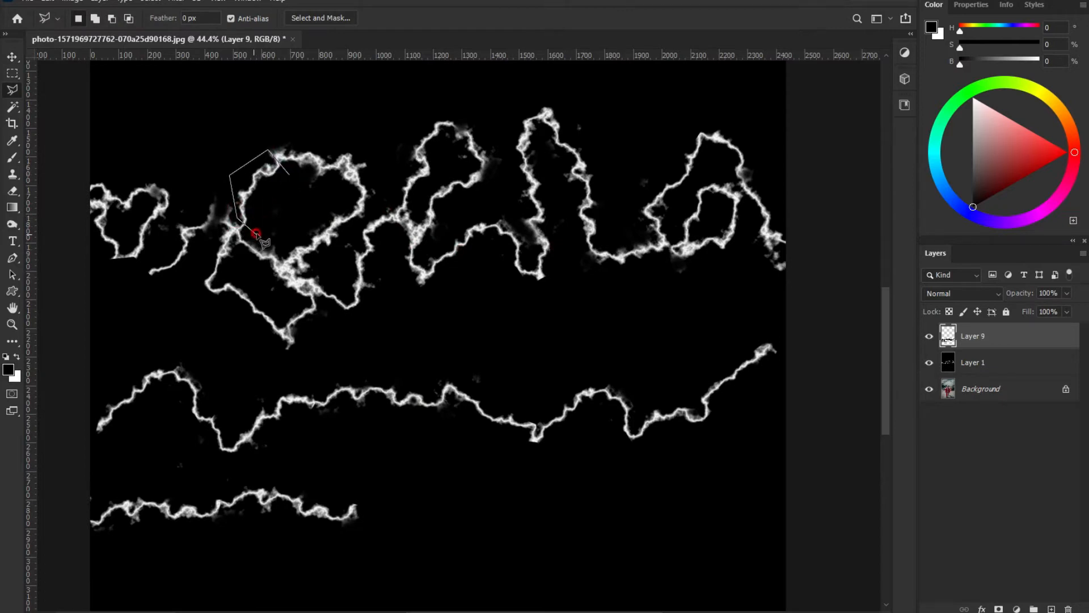
{"action": "key", "text": "ctrl+j"}
{"action": "key", "text": "ctrl+bracketleft"}
{"action": "left_click", "coordinate": [13, 56]}
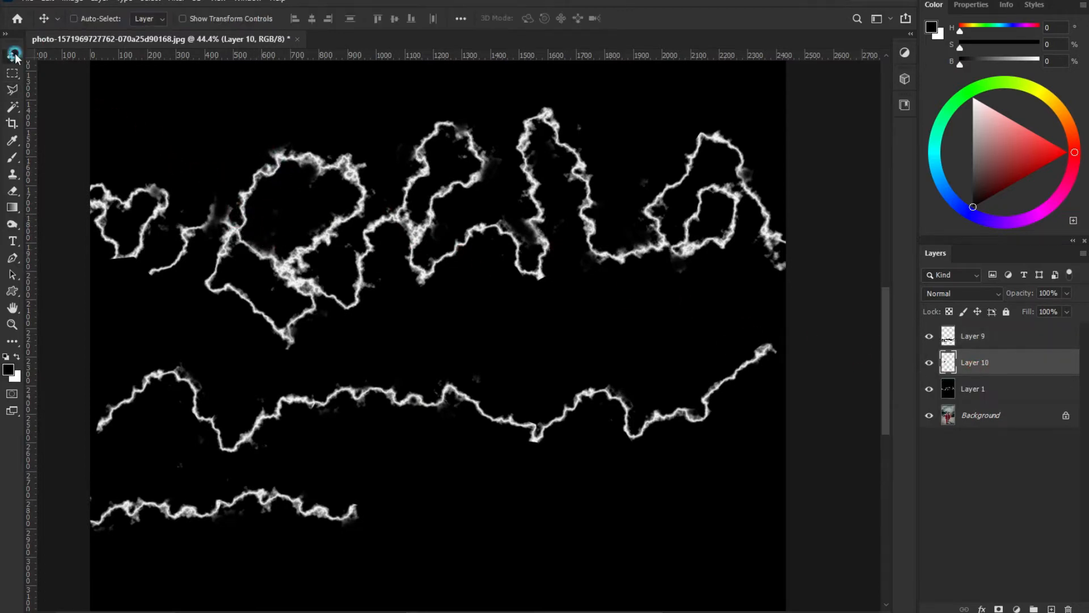
{"action": "key", "text": "ctrl+bracketright"}
{"action": "left_click_drag", "start_coordinate": [437, 437], "coordinate": [486, 523]}
Rotate the curve about 44° onto the lower bolt's right end, and erase the overlap at the joint with a 30 px eraser.
{"action": "key", "text": "ctrl+t"}
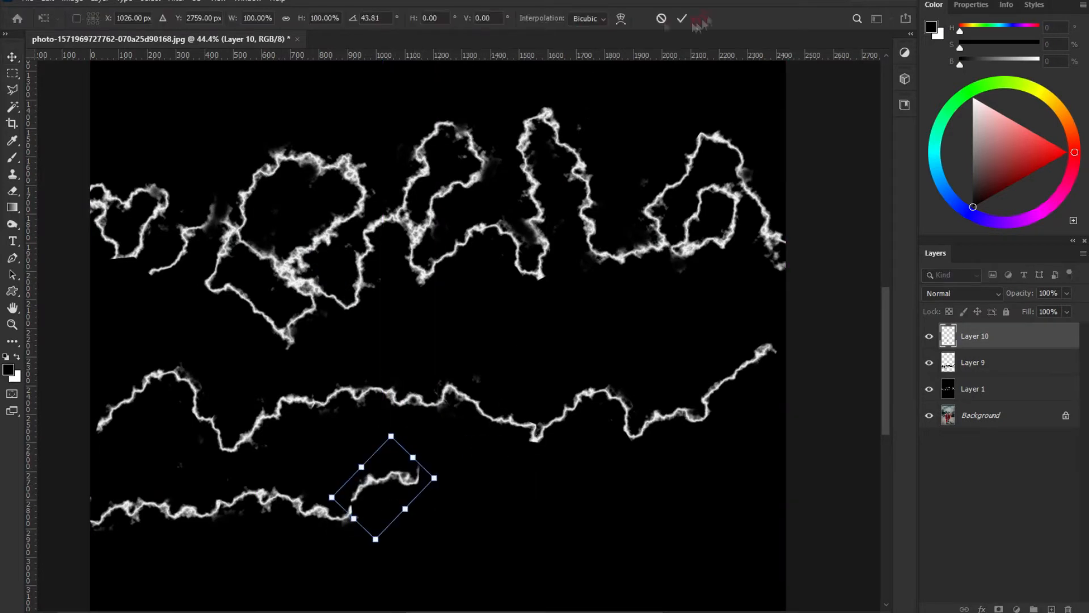
{"action": "left_click", "coordinate": [685, 22]}
{"action": "left_click_drag", "start_coordinate": [391, 476], "coordinate": [399, 481]}
{"action": "left_click", "coordinate": [425, 473]}
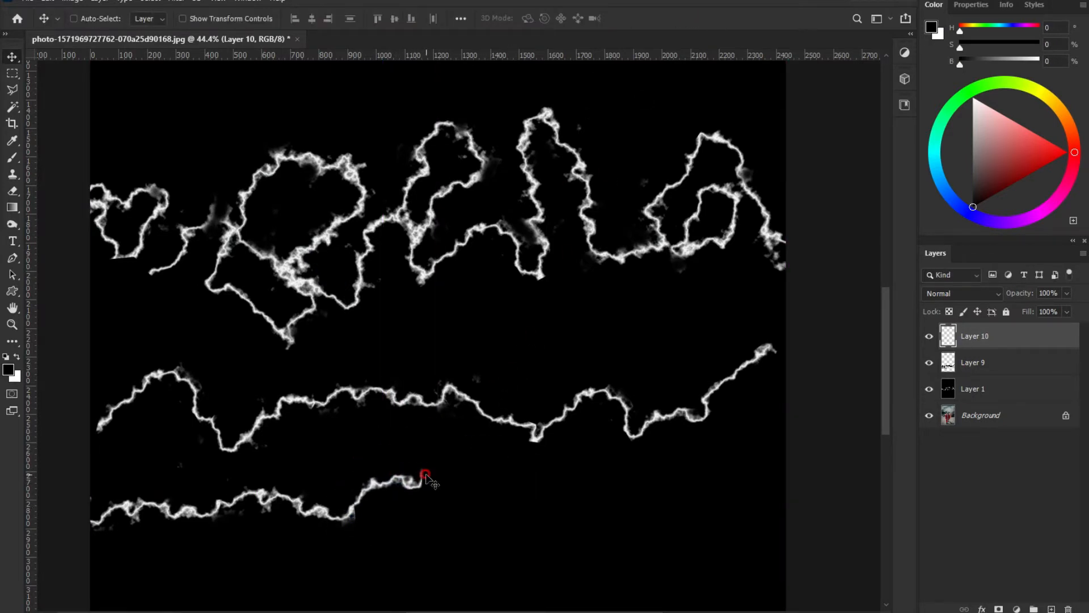
{"action": "left_click", "coordinate": [12, 192]}
{"action": "left_click", "coordinate": [352, 504]}
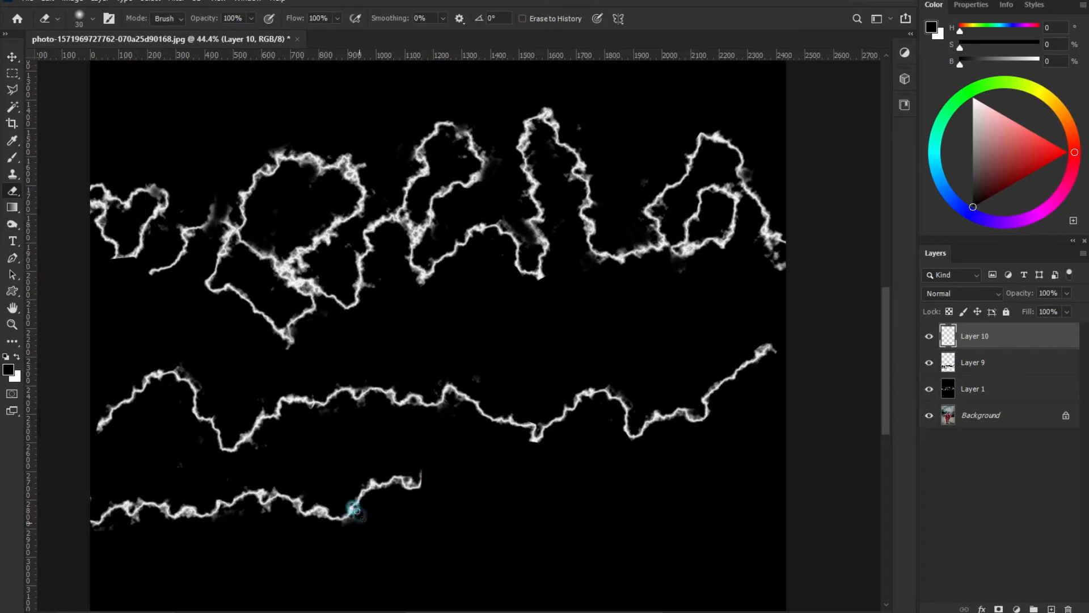
Lasso the diagonal strand at the large loop's lower left on Layer 1 and copy it to a new layer.
{"action": "key", "text": "l"}
{"action": "left_click", "coordinate": [973, 388]}
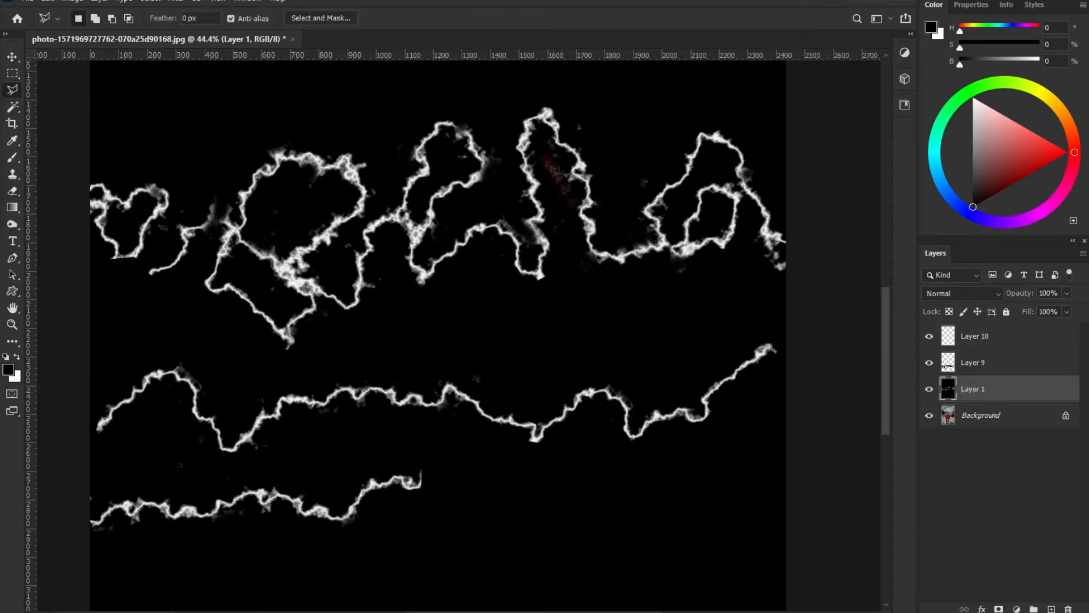
{"action": "left_click", "coordinate": [228, 281]}
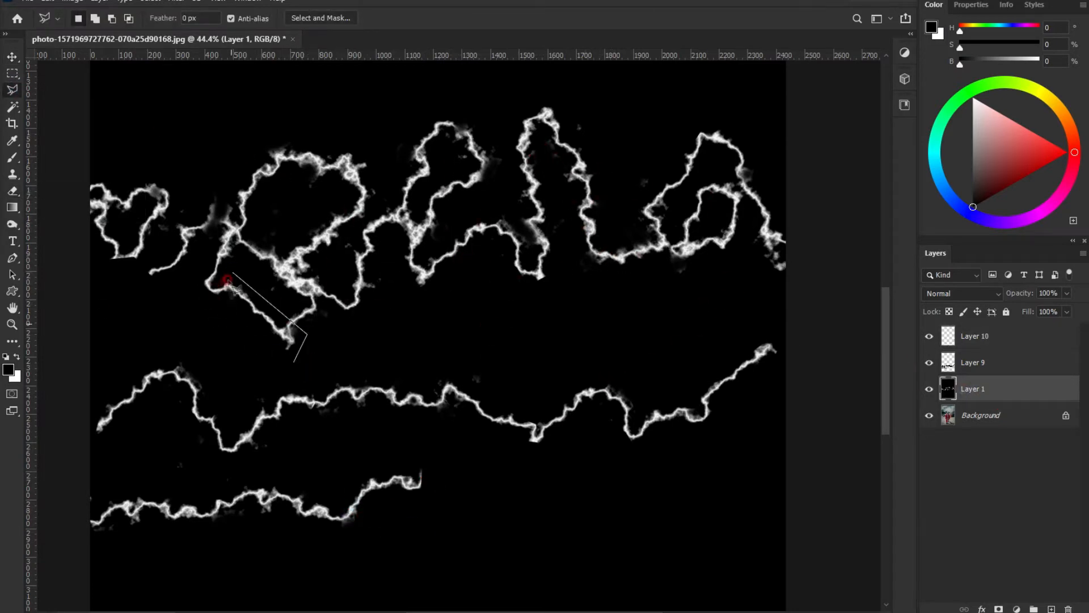
{"action": "key", "text": "ctrl+j"}
Move the copied diagonal strand onto the lower bolt's right end, and merge Layers 9 to 11.
{"action": "key", "text": "v"}
{"action": "left_click", "coordinate": [225, 271]}
{"action": "left_click_drag", "start_coordinate": [441, 473], "coordinate": [416, 469]}
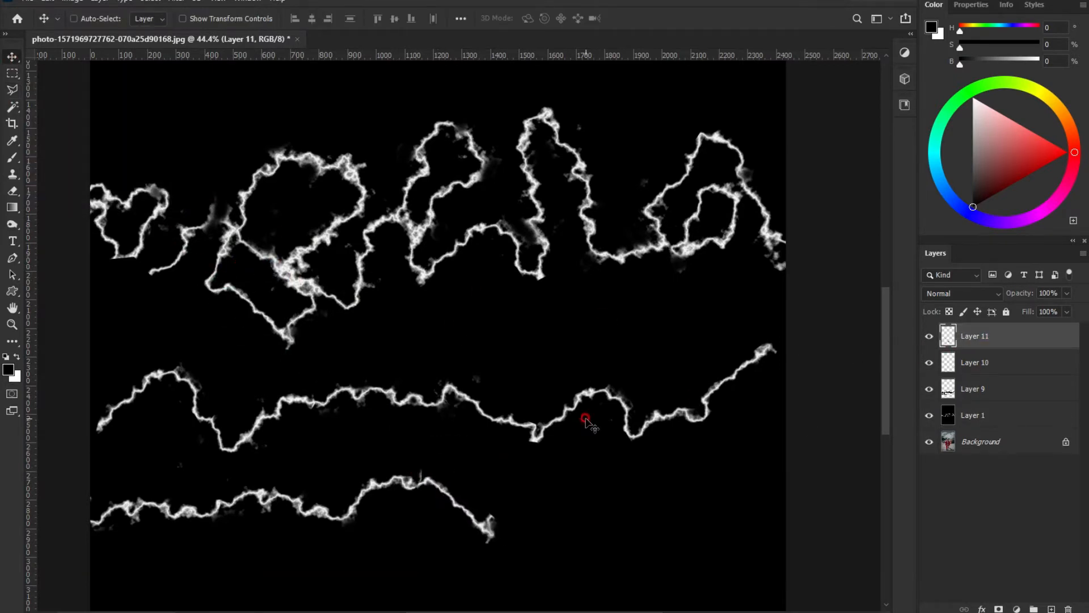
{"action": "left_click", "coordinate": [980, 390], "text": "shift"}
{"action": "key", "text": "ctrl+e"}
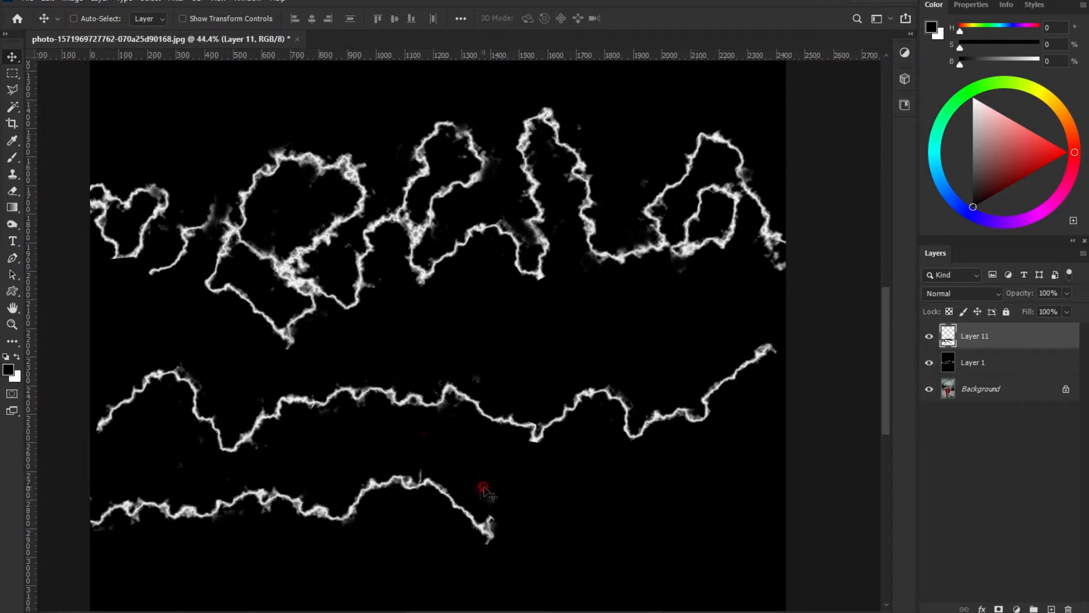
Lasso the rising left half of the arch beneath the middle loops on Layer 1 and copy it to a new top layer.
{"action": "left_click", "coordinate": [5, 89]}
{"action": "left_click", "coordinate": [421, 267]}
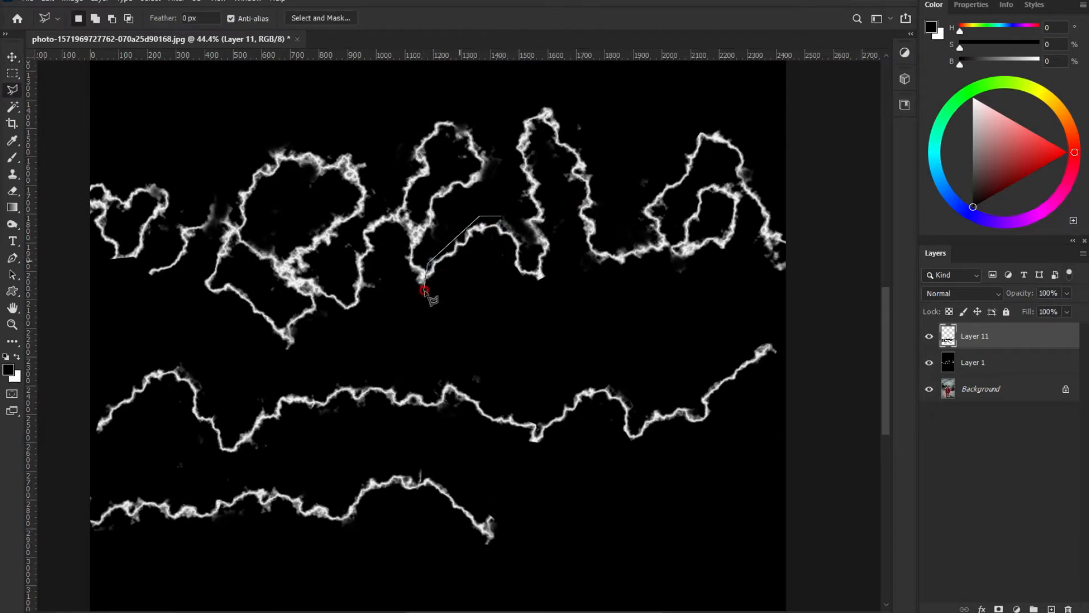
{"action": "left_click", "coordinate": [423, 291]}
{"action": "key", "text": "ctrl+j"}
{"action": "left_click", "coordinate": [975, 342]}
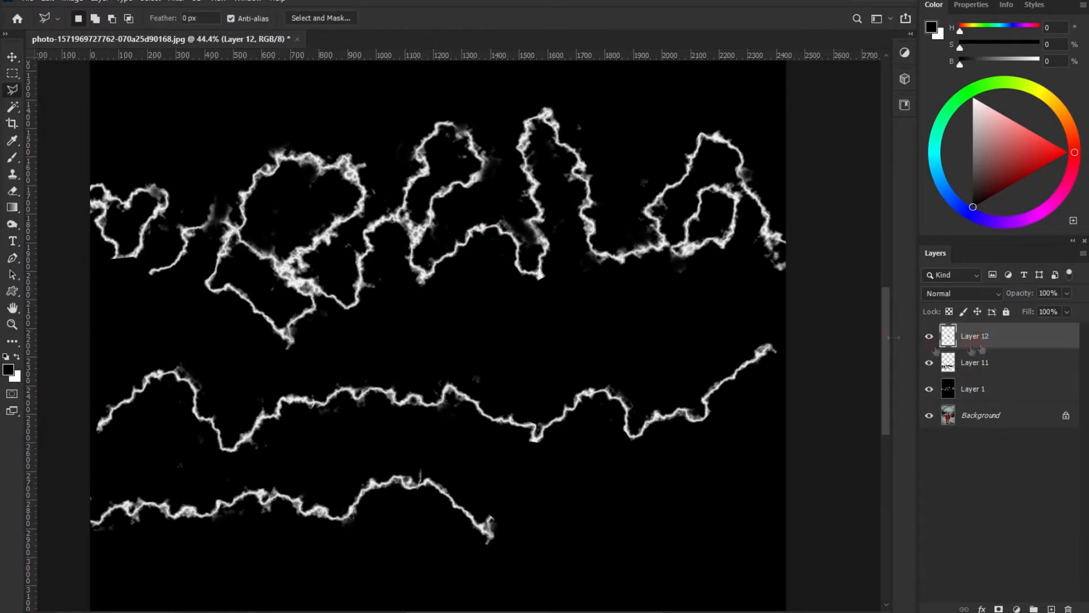
Join the copied rising strand to the lower bolt's right end, tidying with a 30 px eraser, and merge Layers 11 and 12.
{"action": "left_click", "coordinate": [8, 60]}
{"action": "mouse_move", "coordinate": [494, 222]}
{"action": "left_mouse_down"}
{"action": "mouse_move", "coordinate": [574, 478]}
{"action": "mouse_move", "coordinate": [558, 458]}
{"action": "left_mouse_up"}
{"action": "key", "text": "e"}
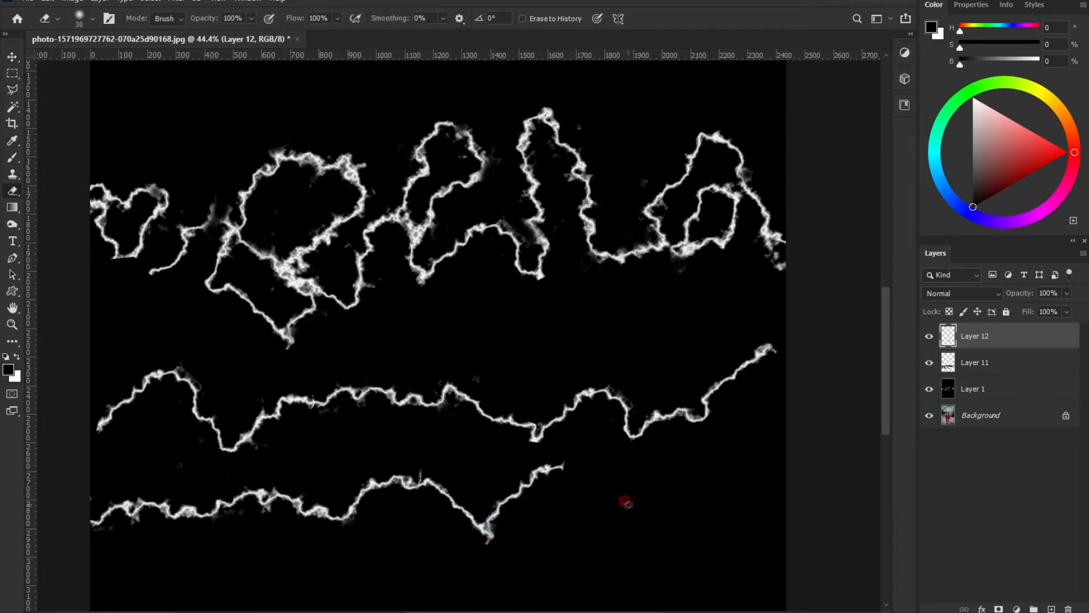
{"action": "key", "text": "alt+bracketleft"}
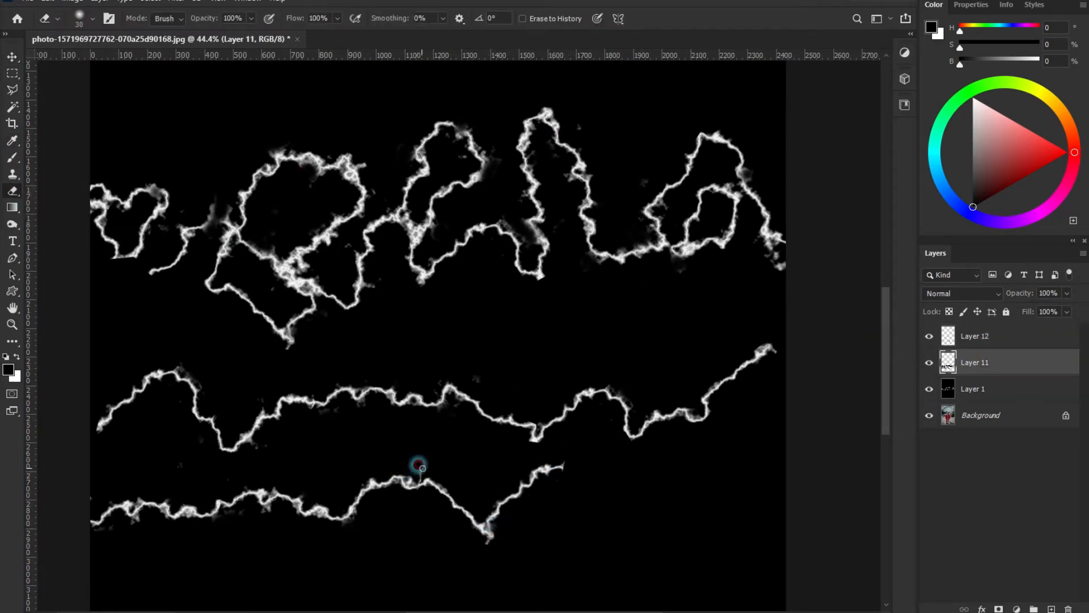
{"action": "left_click", "coordinate": [982, 341], "text": "ctrl"}
{"action": "key", "text": "ctrl+e"}
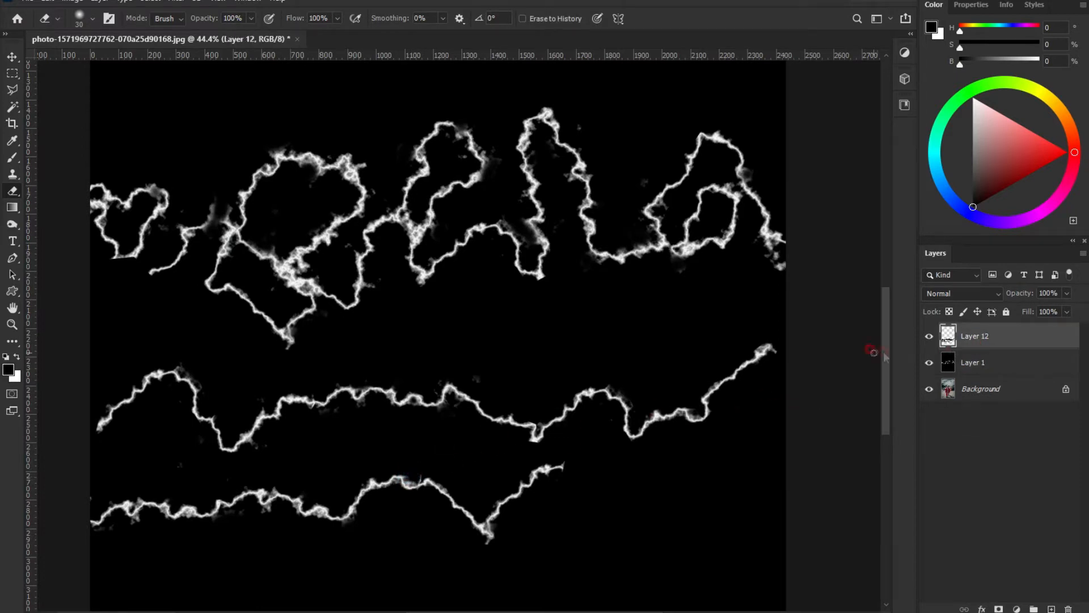
Lasso the dipping section near the upper bolt's left end on Layer 12 and copy it to a new layer.
{"action": "left_click", "coordinate": [9, 89]}
{"action": "left_click", "coordinate": [247, 403]}
{"action": "left_click", "coordinate": [162, 395]}
{"action": "key", "text": "ctrl+j"}
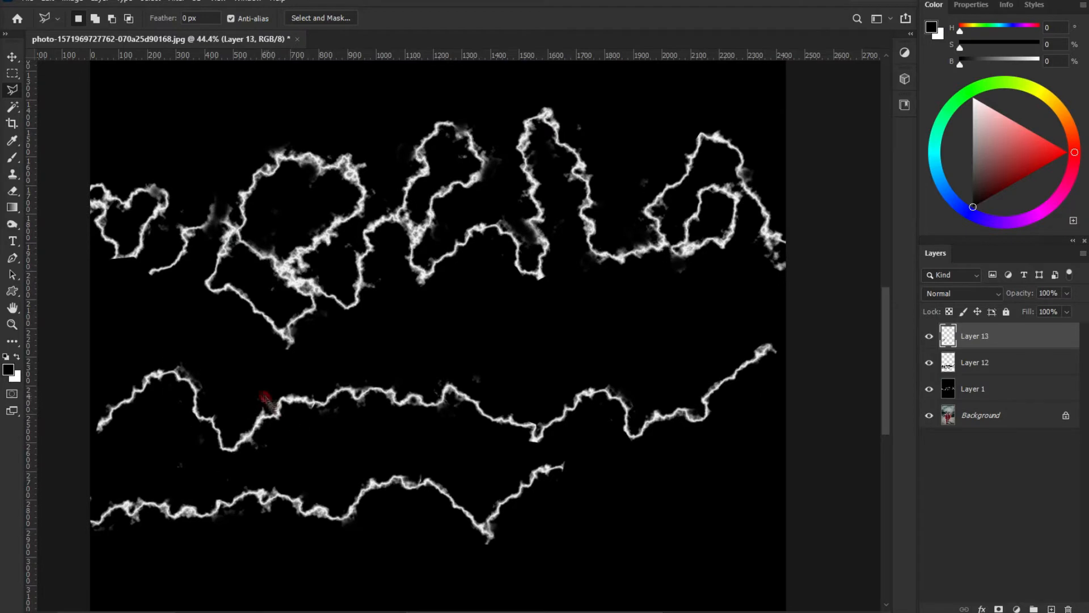
Move the copied dipping section onto the lower bolt's right end, and merge Layers 12 and 13.
{"action": "key", "text": "v"}
{"action": "left_click_drag", "start_coordinate": [532, 356], "coordinate": [633, 459]}
{"action": "left_click", "coordinate": [974, 362], "text": "shift"}
{"action": "key", "text": "ctrl+e"}
Lasso the arch beneath the middle loops on Layer 1 and copy it to a new layer.
{"action": "key", "text": "l"}
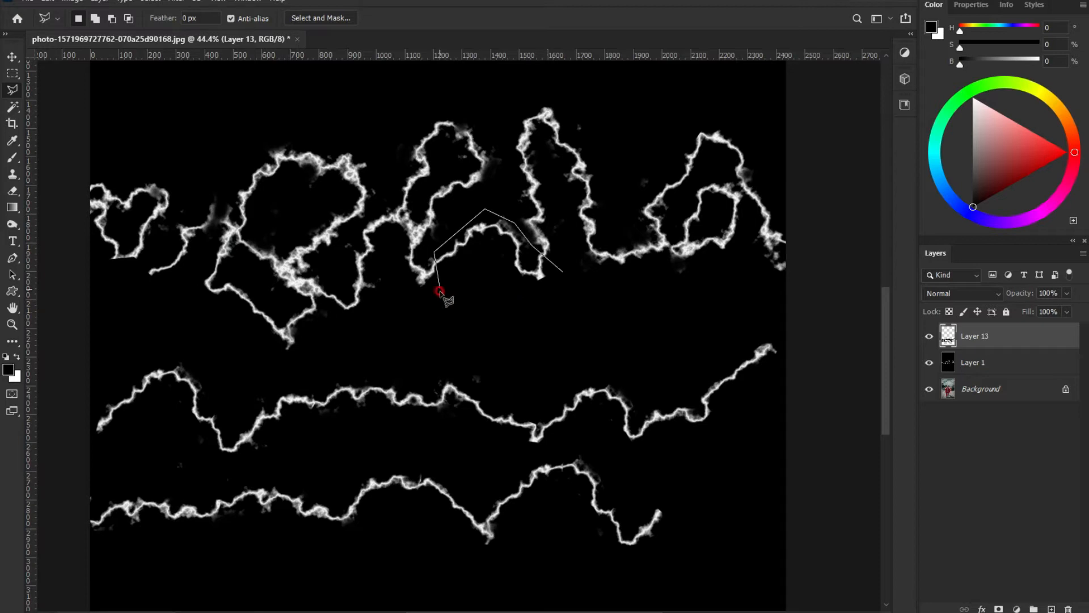
{"action": "left_click", "coordinate": [438, 290]}
{"action": "key", "text": "ctrl+j"}
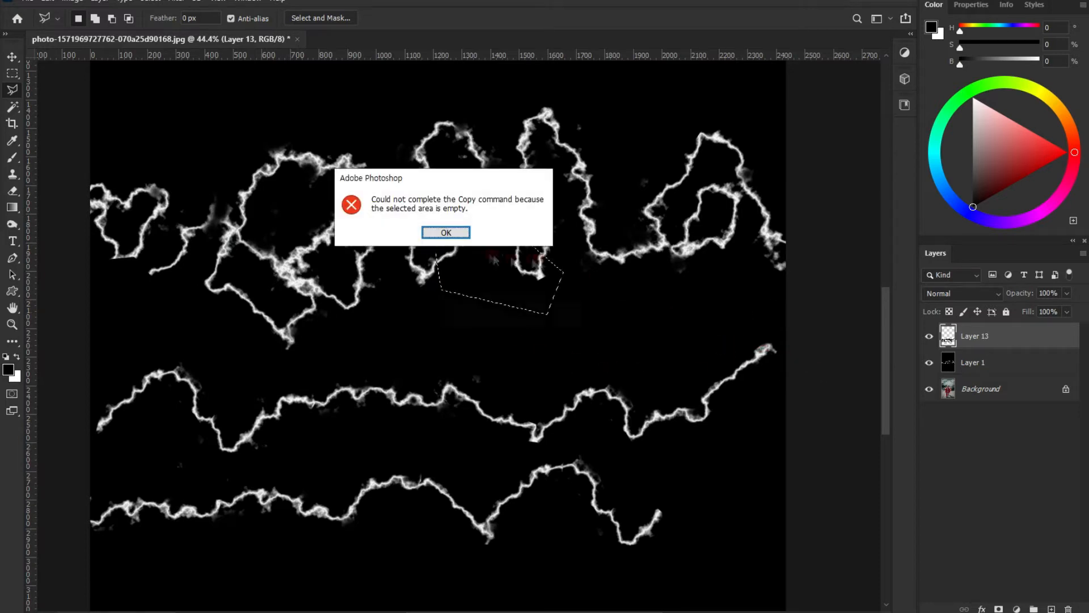
{"action": "key", "text": "Return"}
{"action": "left_click", "coordinate": [981, 366]}
{"action": "key", "text": "ctrl+j"}
Move the copied arch onto the lower bolt's right end, and merge Layers 13 and 14.
{"action": "key", "text": "v"}
{"action": "left_click_drag", "start_coordinate": [488, 256], "coordinate": [715, 502]}
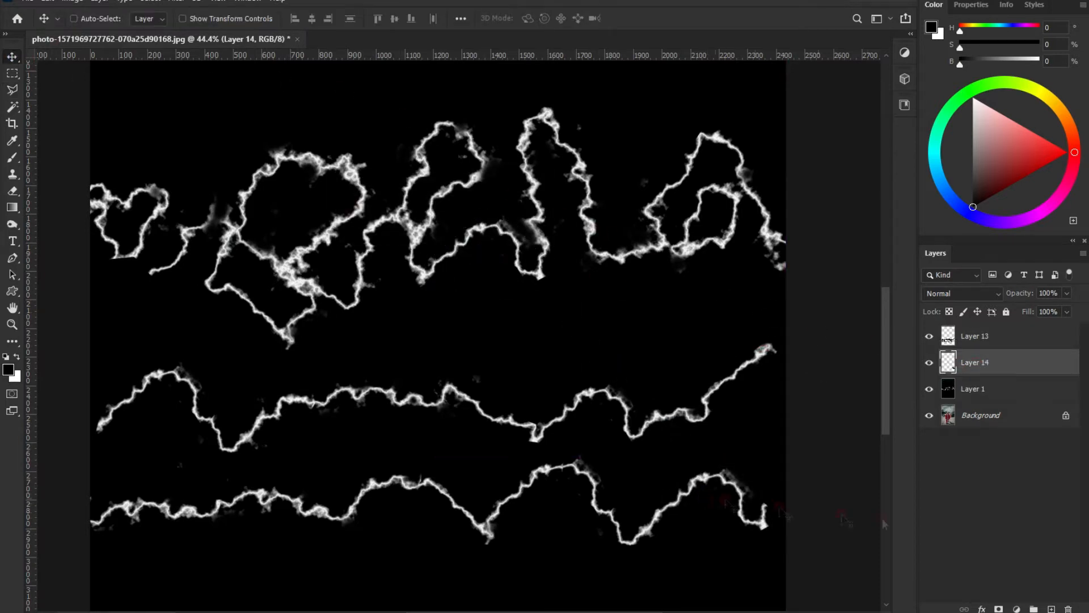
{"action": "left_click", "coordinate": [982, 339], "text": "ctrl"}
{"action": "key", "text": "ctrl+e"}
Merge the assembled bolts on Layer 13 with the rendered cloud lightning on Layer 1.
{"action": "scroll", "coordinate": [653, 381], "scroll_direction": "down", "scroll_amount": 3}
{"action": "scroll", "coordinate": [561, 414], "scroll_direction": "up", "scroll_amount": 2}
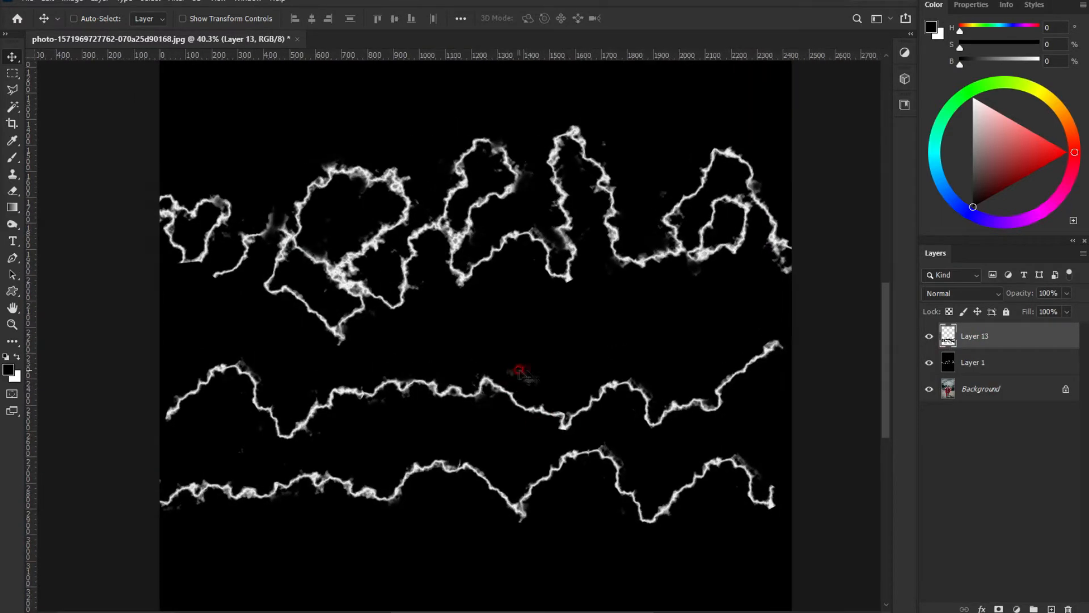
{"action": "scroll", "coordinate": [530, 223], "scroll_direction": "down", "scroll_amount": 3}
{"action": "scroll", "coordinate": [703, 300], "scroll_direction": "up", "scroll_amount": 3}
{"action": "scroll", "coordinate": [486, 359], "scroll_direction": "up", "scroll_amount": 3}
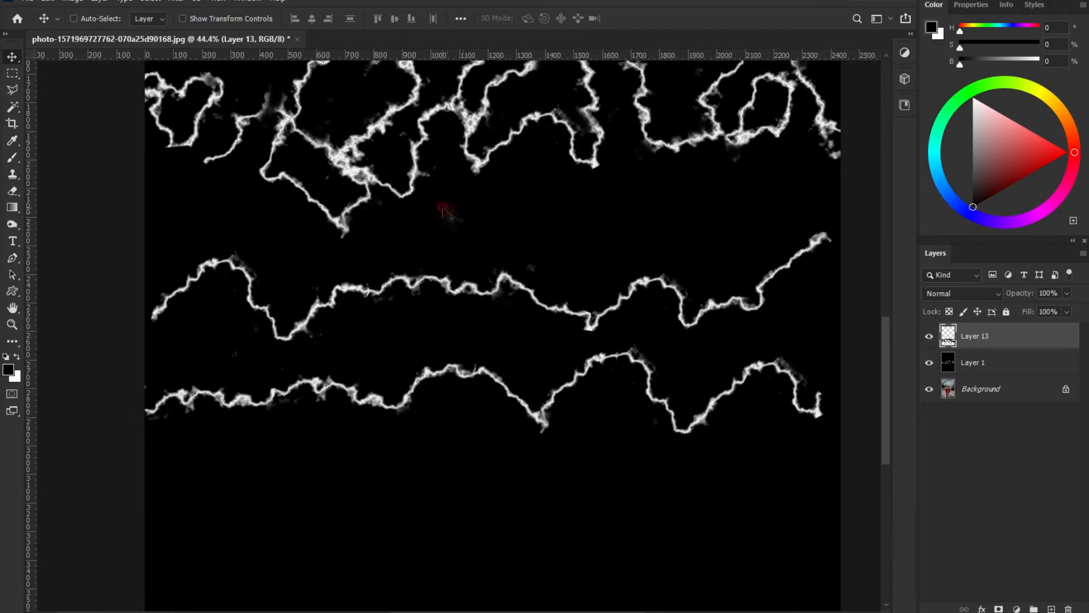
{"action": "left_click", "coordinate": [11, 90]}
{"action": "left_click", "coordinate": [973, 362], "text": "ctrl"}
{"action": "key", "text": "ctrl+e"}
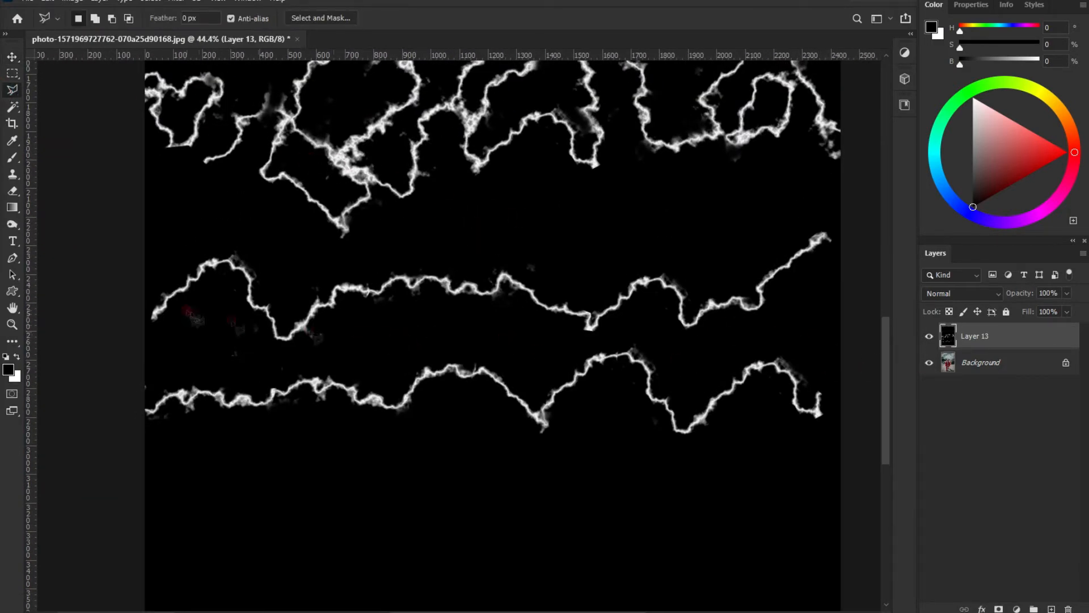
Lasso the left half of the upper bolt and copy it to a new layer.
{"action": "left_click", "coordinate": [134, 334]}
{"action": "left_click", "coordinate": [484, 298]}
{"action": "left_click", "coordinate": [482, 254]}
{"action": "left_click", "coordinate": [183, 242]}
{"action": "left_click", "coordinate": [135, 334]}
{"action": "left_click", "coordinate": [134, 335]}
{"action": "left_click", "coordinate": [232, 349]}
{"action": "left_click", "coordinate": [106, 308]}
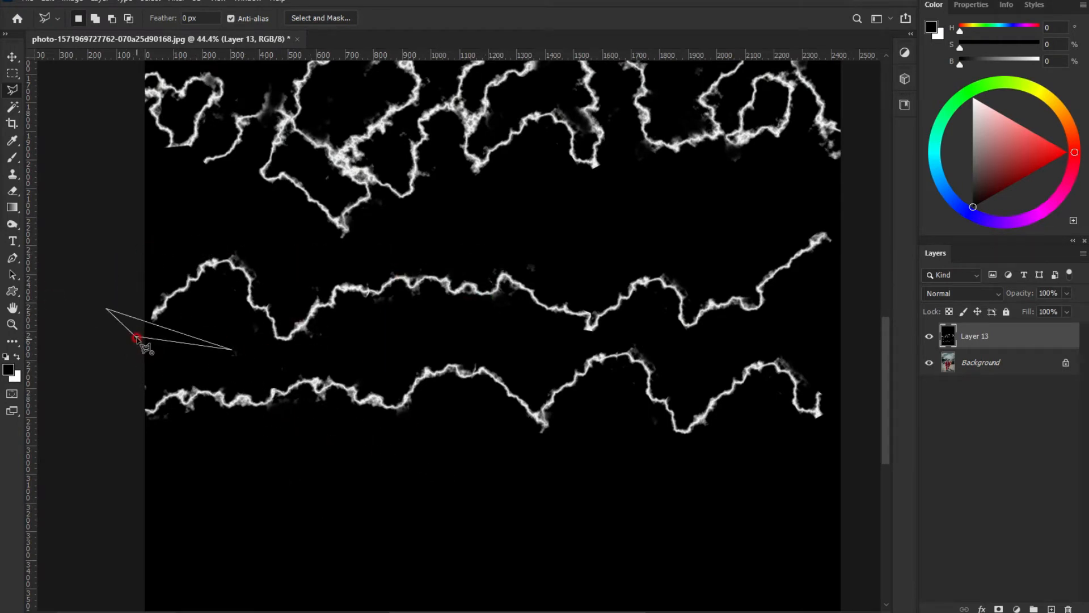
{"action": "key", "text": "Escape"}
{"action": "key", "text": "ctrl+j"}
Flip the copied half-bolt both horizontally and vertically, and place it below the lower bolt at the canvas's left edge.
{"action": "key", "text": "ctrl+t"}
{"action": "mouse_move", "coordinate": [585, 198]}
{"action": "left_mouse_down"}
{"action": "mouse_move", "coordinate": [599, 343]}
{"action": "mouse_move", "coordinate": [306, 311]}
{"action": "mouse_move", "coordinate": [518, 454]}
{"action": "mouse_move", "coordinate": [347, 483]}
{"action": "left_mouse_up"}
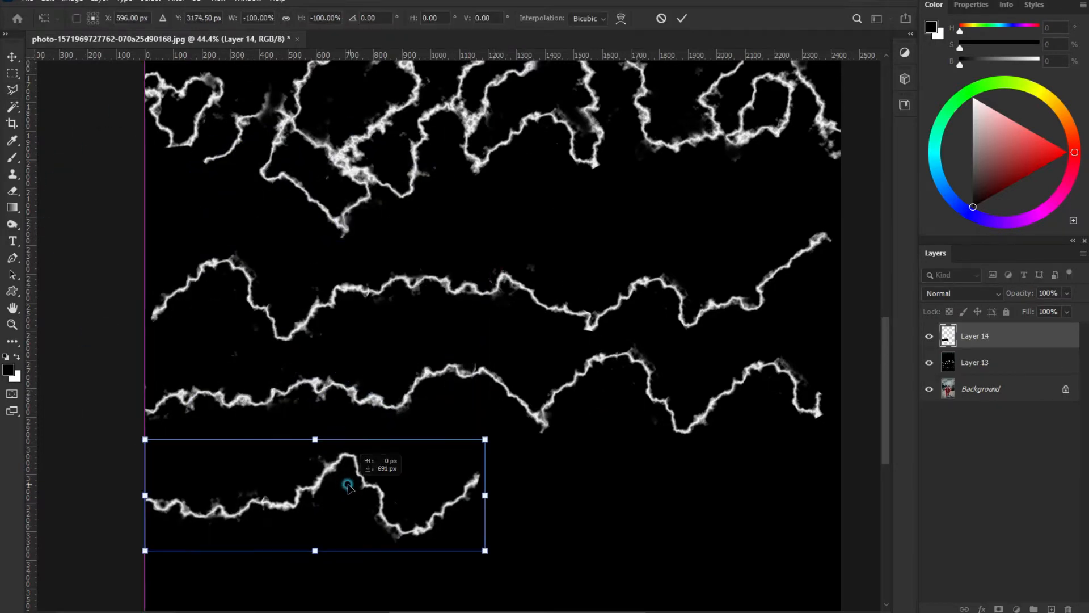
{"action": "left_click", "coordinate": [682, 19]}
Select the left portion of the middle bolt with a rectangular marquee on Layer 13 and copy it to a new layer.
{"action": "left_click", "coordinate": [12, 73]}
{"action": "left_click_drag", "start_coordinate": [146, 357], "coordinate": [590, 440]}
{"action": "left_click", "coordinate": [964, 362]}
{"action": "key", "text": "ctrl+j"}
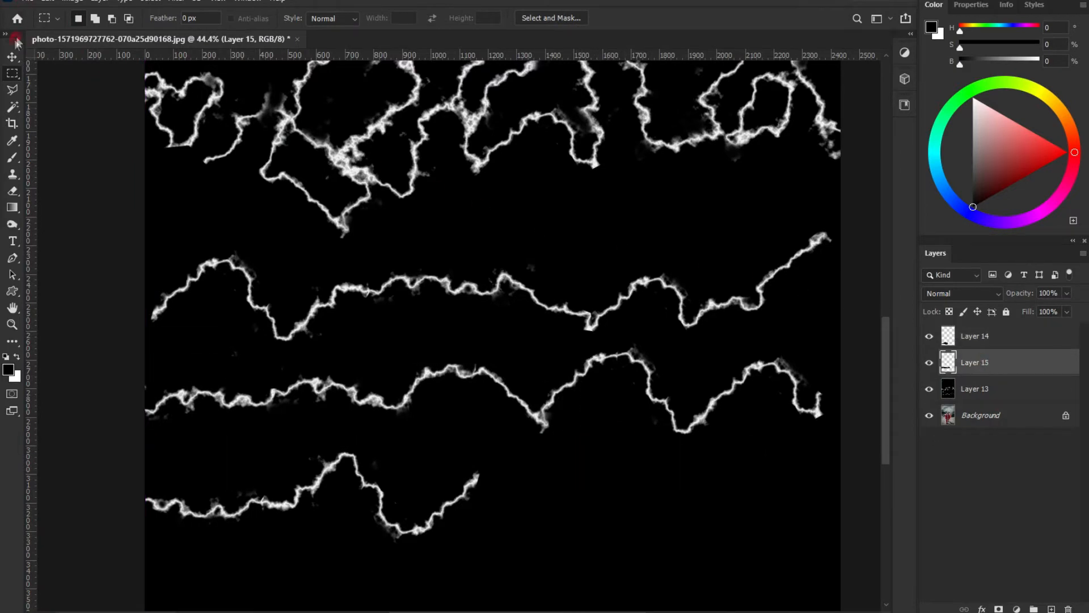
Bring the copied section above Layer 14, and position and rotate it to continue the third bolt to the canvas's right edge.
{"action": "left_click", "coordinate": [13, 56]}
{"action": "left_click_drag", "start_coordinate": [431, 361], "coordinate": [648, 475]}
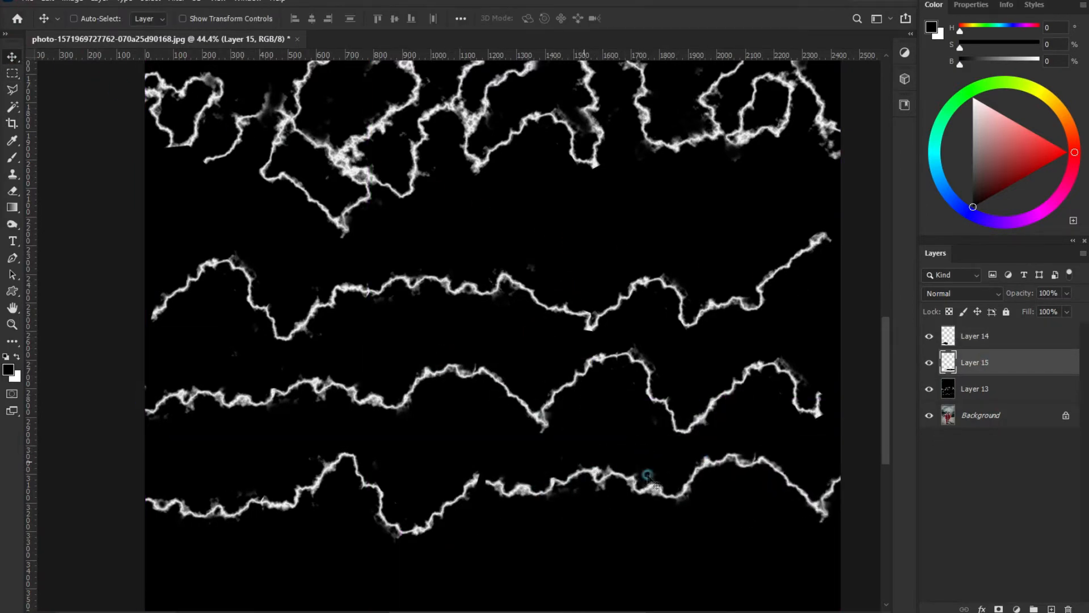
{"action": "left_click_drag", "start_coordinate": [524, 489], "coordinate": [584, 471]}
{"action": "left_click_drag", "start_coordinate": [1010, 363], "coordinate": [990, 327]}
{"action": "left_click_drag", "start_coordinate": [528, 482], "coordinate": [516, 462]}
{"action": "key", "text": "ctrl+t"}
{"action": "left_click_drag", "start_coordinate": [488, 321], "coordinate": [518, 476]}
{"action": "left_click", "coordinate": [680, 18]}
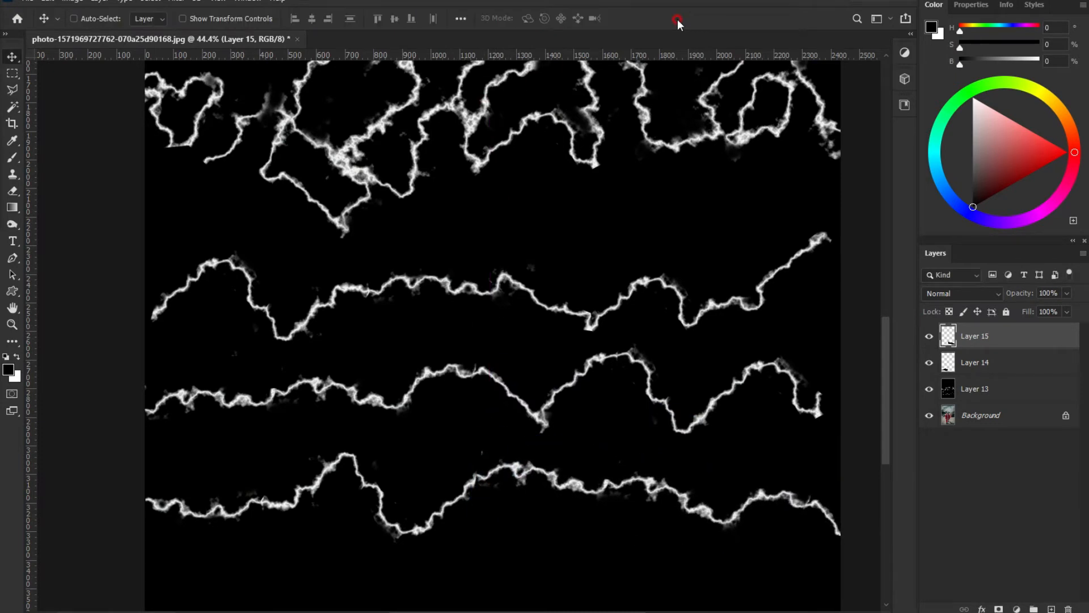
Refine the joint in the third bolt with a slight nudge and the 30 px eraser, and merge Layers 13 to 15.
{"action": "left_click", "coordinate": [11, 193]}
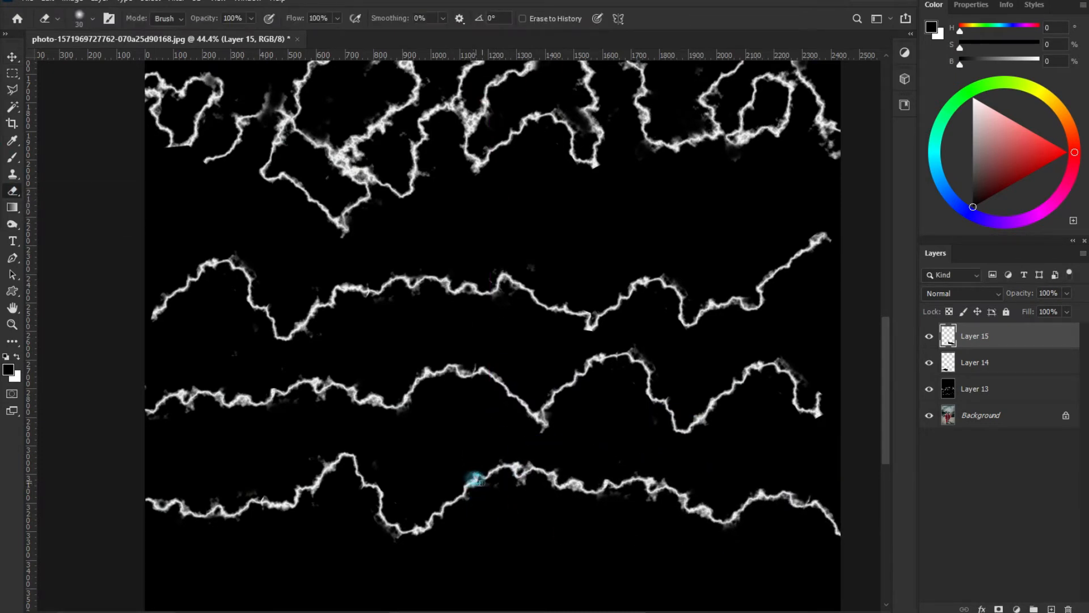
{"action": "key", "text": "v"}
{"action": "left_click_drag", "start_coordinate": [493, 488], "coordinate": [483, 482]}
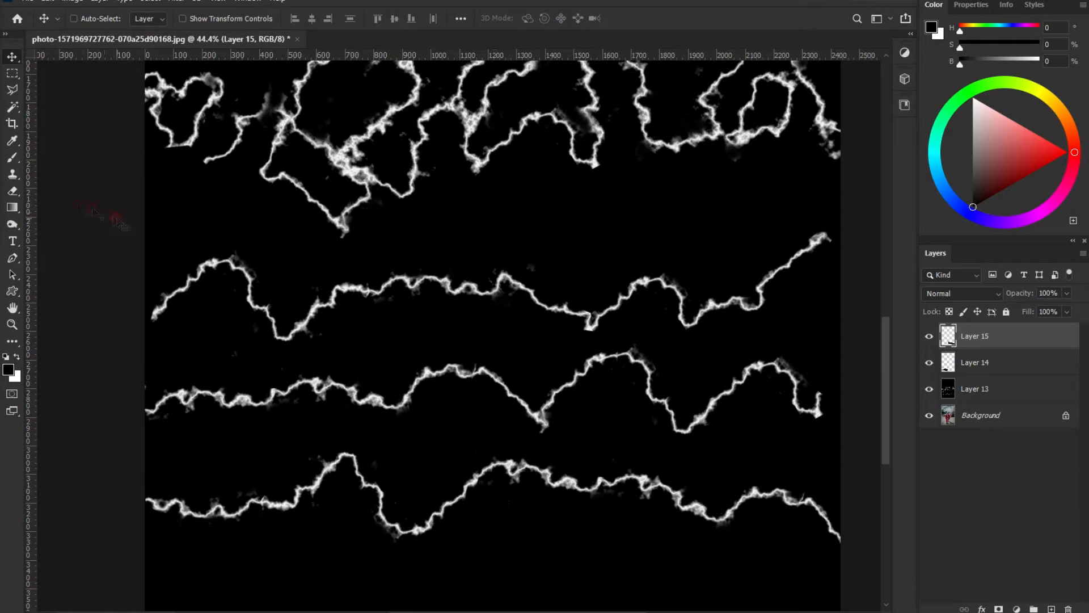
{"action": "right_click", "coordinate": [12, 191]}
{"action": "left_click", "coordinate": [62, 183]}
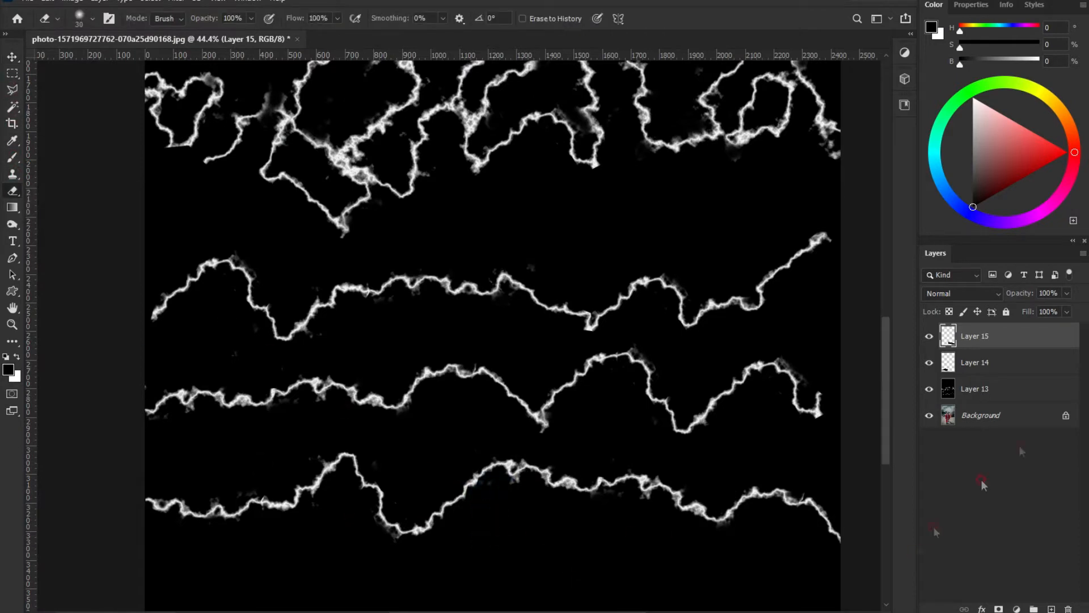
{"action": "left_click", "coordinate": [974, 390], "text": "shift"}
{"action": "key", "text": "ctrl+e"}
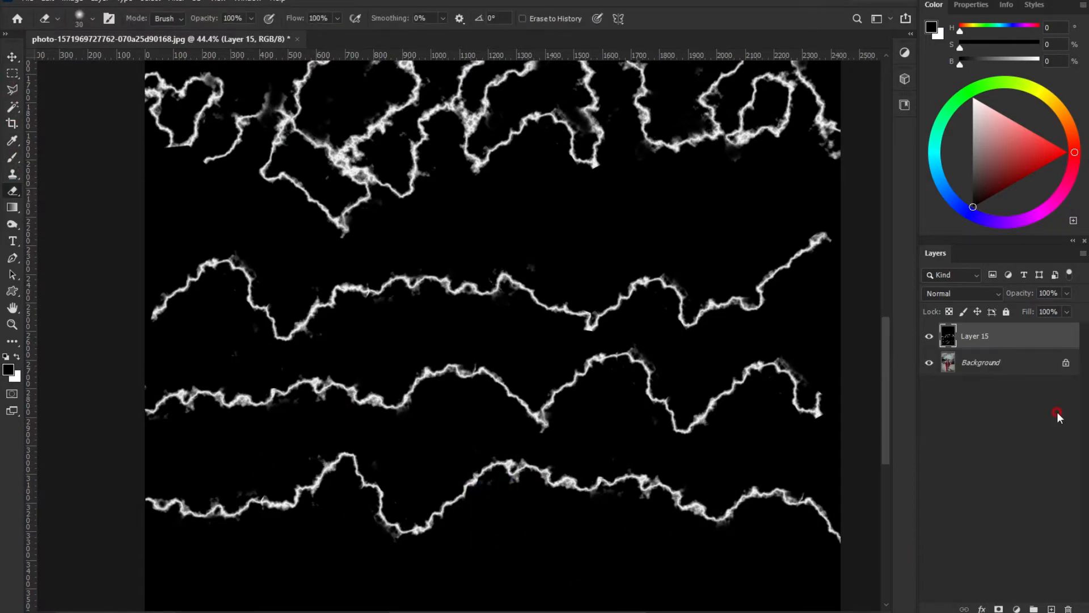
Paint out stray glow around the left sections of the upper and middle bolts with a 30 px black brush at 62% flow.
{"action": "scroll", "coordinate": [610, 518], "scroll_direction": "up", "scroll_amount": 1}
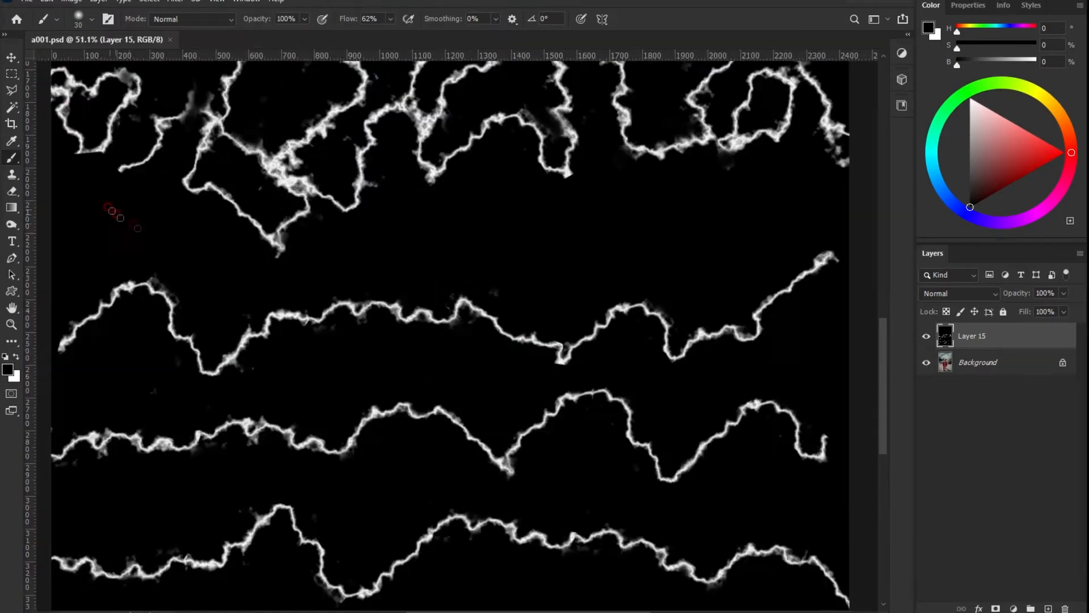
{"action": "scroll", "coordinate": [137, 228], "scroll_direction": "up", "scroll_amount": 6}
{"action": "left_click_drag", "start_coordinate": [262, 273], "coordinate": [448, 199]}
{"action": "left_click_drag", "start_coordinate": [177, 202], "coordinate": [202, 165]}
{"action": "mouse_move", "coordinate": [344, 115]}
{"action": "left_mouse_down"}
{"action": "mouse_move", "coordinate": [469, 253]}
{"action": "mouse_move", "coordinate": [539, 280]}
{"action": "left_mouse_up"}
{"action": "left_click_drag", "start_coordinate": [368, 445], "coordinate": [347, 443]}
{"action": "left_click_drag", "start_coordinate": [218, 458], "coordinate": [247, 450]}
{"action": "mouse_move", "coordinate": [233, 408]}
{"action": "left_mouse_down"}
{"action": "mouse_move", "coordinate": [221, 417]}
{"action": "mouse_move", "coordinate": [249, 402]}
{"action": "left_mouse_up"}
{"action": "mouse_move", "coordinate": [193, 474]}
{"action": "left_mouse_down"}
{"action": "mouse_move", "coordinate": [217, 480]}
{"action": "mouse_move", "coordinate": [555, 424]}
{"action": "mouse_move", "coordinate": [458, 435]}
{"action": "mouse_move", "coordinate": [411, 454]}
{"action": "mouse_move", "coordinate": [545, 384]}
{"action": "left_mouse_up"}
{"action": "left_click_drag", "start_coordinate": [486, 369], "coordinate": [485, 385]}
{"action": "left_click_drag", "start_coordinate": [582, 422], "coordinate": [591, 442]}
{"action": "left_click_drag", "start_coordinate": [649, 444], "coordinate": [640, 442]}
{"action": "left_click_drag", "start_coordinate": [603, 391], "coordinate": [615, 398]}
{"action": "left_click_drag", "start_coordinate": [763, 364], "coordinate": [702, 369]}
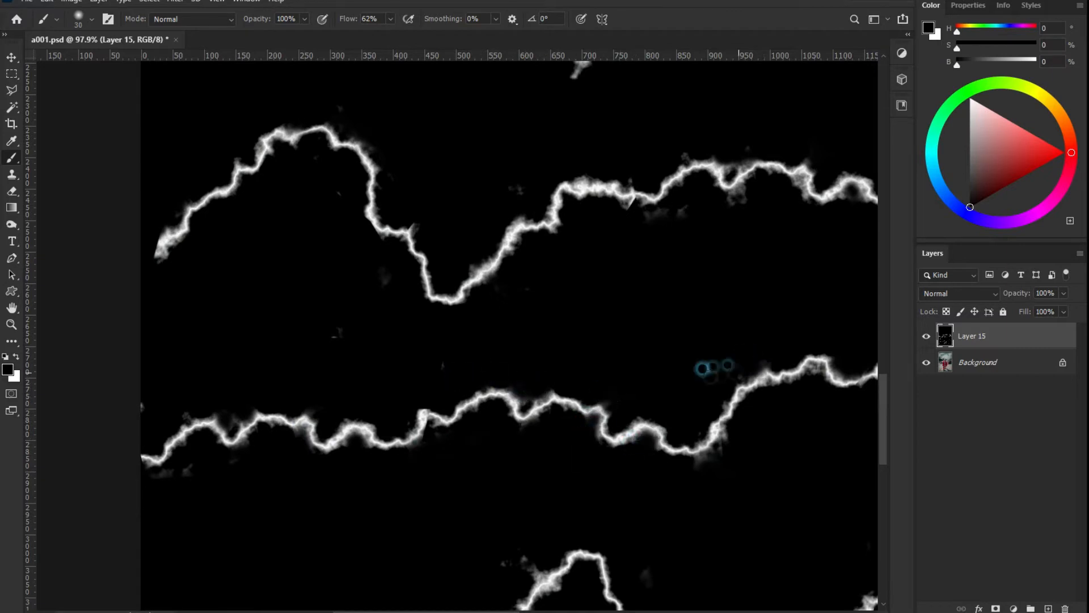
{"action": "mouse_move", "coordinate": [574, 178]}
{"action": "left_mouse_down"}
{"action": "mouse_move", "coordinate": [627, 178]}
{"action": "mouse_move", "coordinate": [625, 210]}
{"action": "left_mouse_up"}
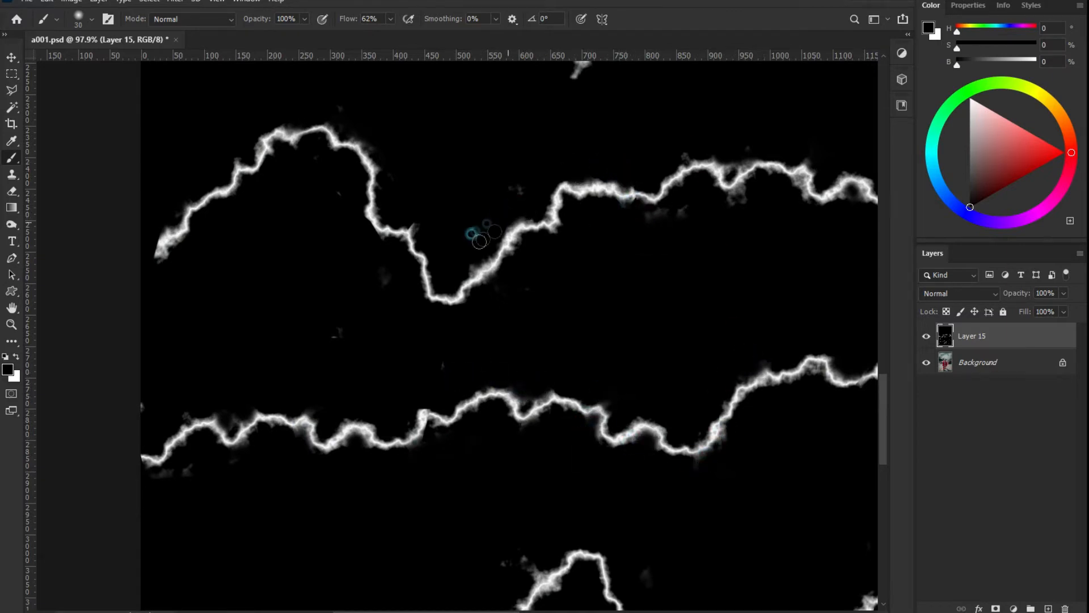
Paint out the stray glow around the central humps of the upper bolt and the middle bolt's sharp dip in black.
{"action": "left_click_drag", "start_coordinate": [732, 253], "coordinate": [458, 200]}
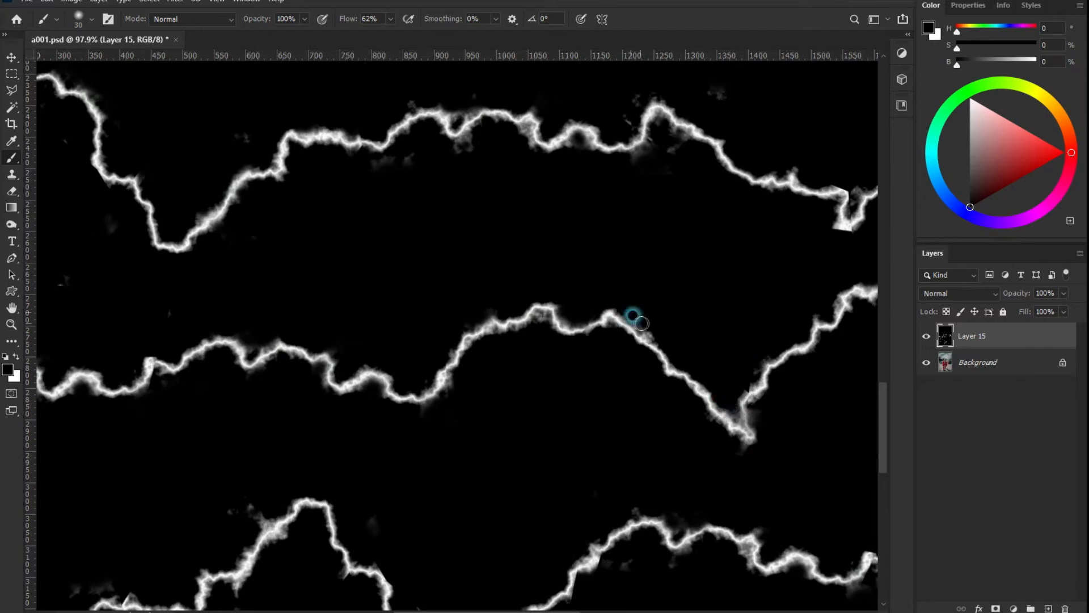
{"action": "left_click_drag", "start_coordinate": [674, 139], "coordinate": [674, 152]}
{"action": "left_click_drag", "start_coordinate": [480, 143], "coordinate": [452, 148]}
{"action": "left_click_drag", "start_coordinate": [520, 128], "coordinate": [535, 150]}
{"action": "left_click_drag", "start_coordinate": [583, 140], "coordinate": [570, 148]}
{"action": "left_click_drag", "start_coordinate": [420, 96], "coordinate": [448, 108]}
{"action": "left_click_drag", "start_coordinate": [292, 150], "coordinate": [300, 160]}
{"action": "left_click_drag", "start_coordinate": [758, 417], "coordinate": [774, 423]}
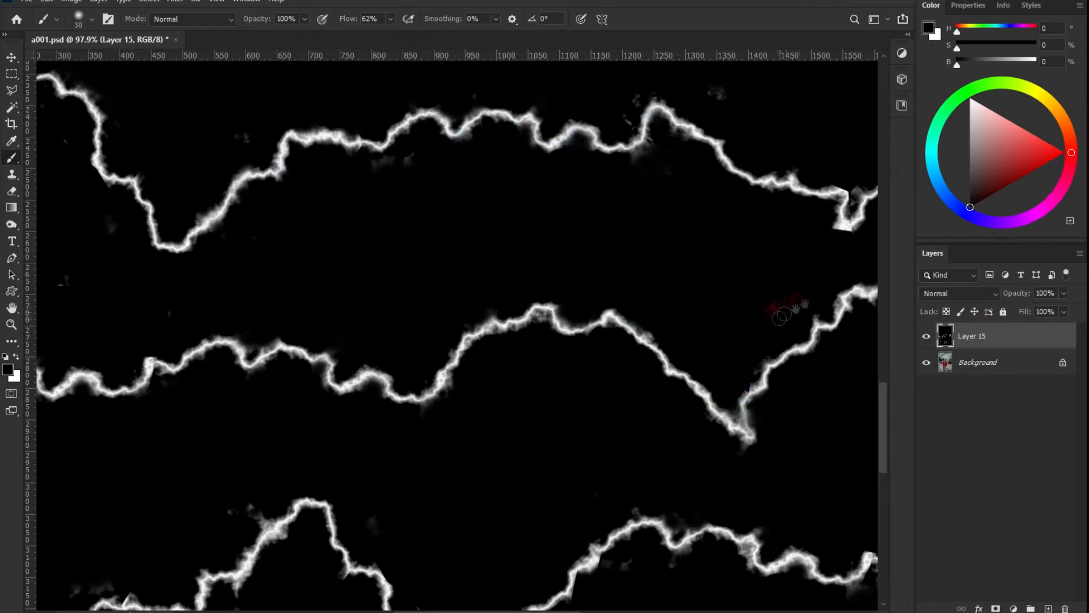
Paint black over the jagged joint at the upper bolt's dip and the stray specks around its neighbouring humps.
{"action": "left_click_drag", "start_coordinate": [790, 314], "coordinate": [505, 300]}
{"action": "left_click_drag", "start_coordinate": [538, 207], "coordinate": [545, 215]}
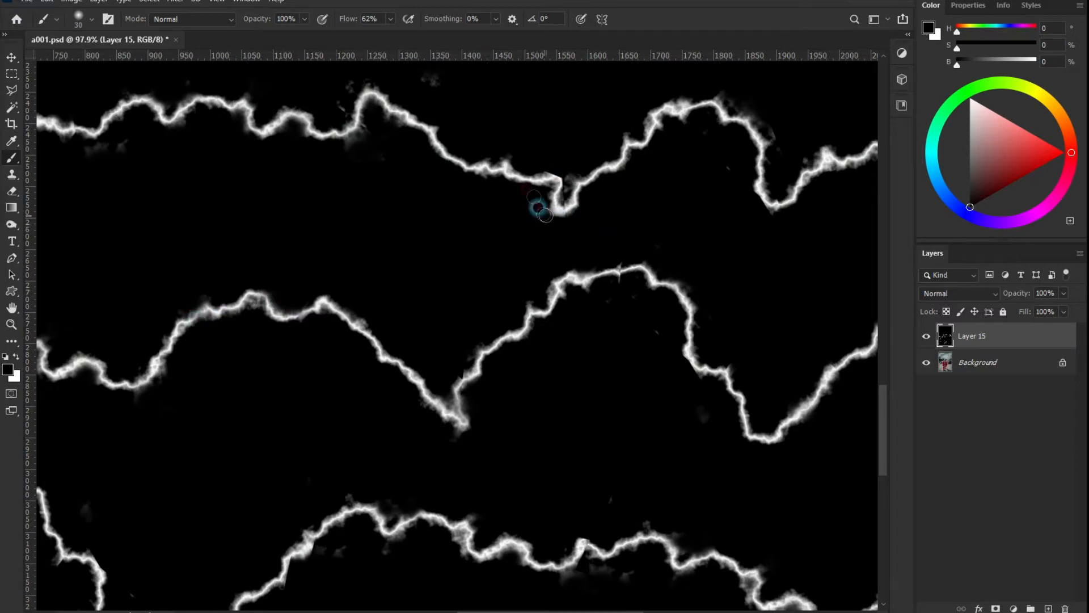
{"action": "left_click_drag", "start_coordinate": [355, 73], "coordinate": [343, 101]}
{"action": "left_click_drag", "start_coordinate": [732, 89], "coordinate": [778, 152]}
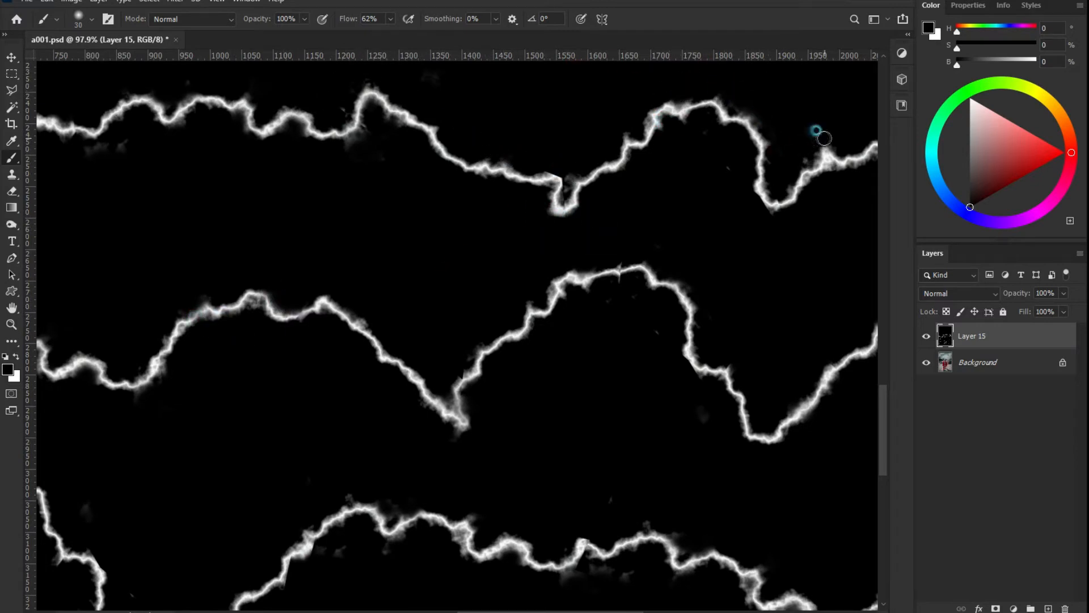
Repair the visible seam on the middle bolt's crest with an 8 px Clone Stamp, and blacken the glow beneath it.
{"action": "left_click_drag", "start_coordinate": [605, 276], "coordinate": [612, 284]}
{"action": "left_click", "coordinate": [13, 175]}
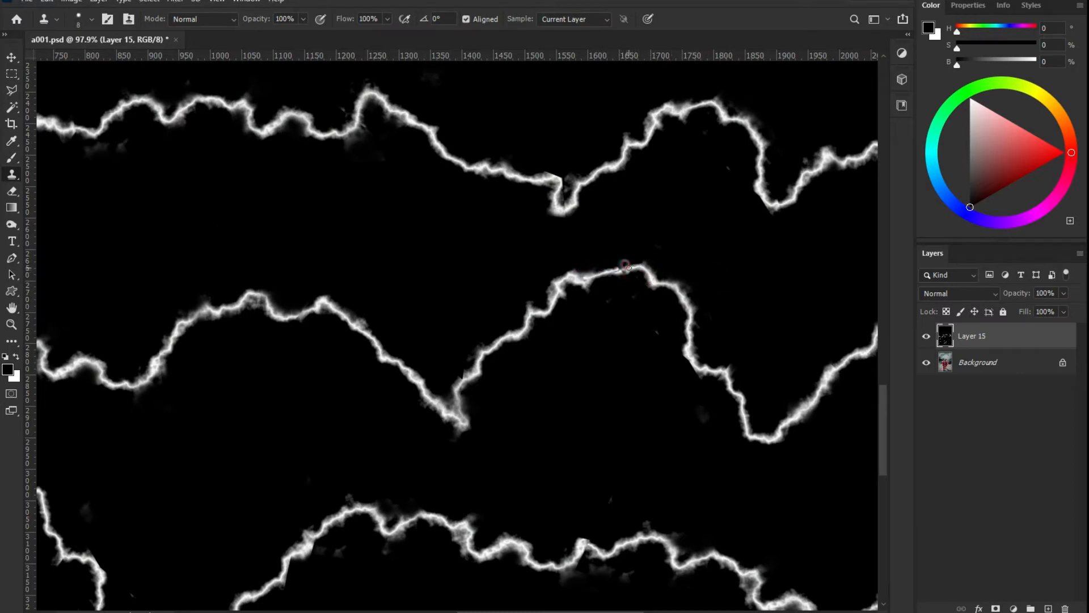
{"action": "scroll", "coordinate": [619, 268], "scroll_direction": "up", "scroll_amount": 2}
{"action": "left_click", "coordinate": [12, 158]}
{"action": "left_click_drag", "start_coordinate": [598, 277], "coordinate": [624, 271]}
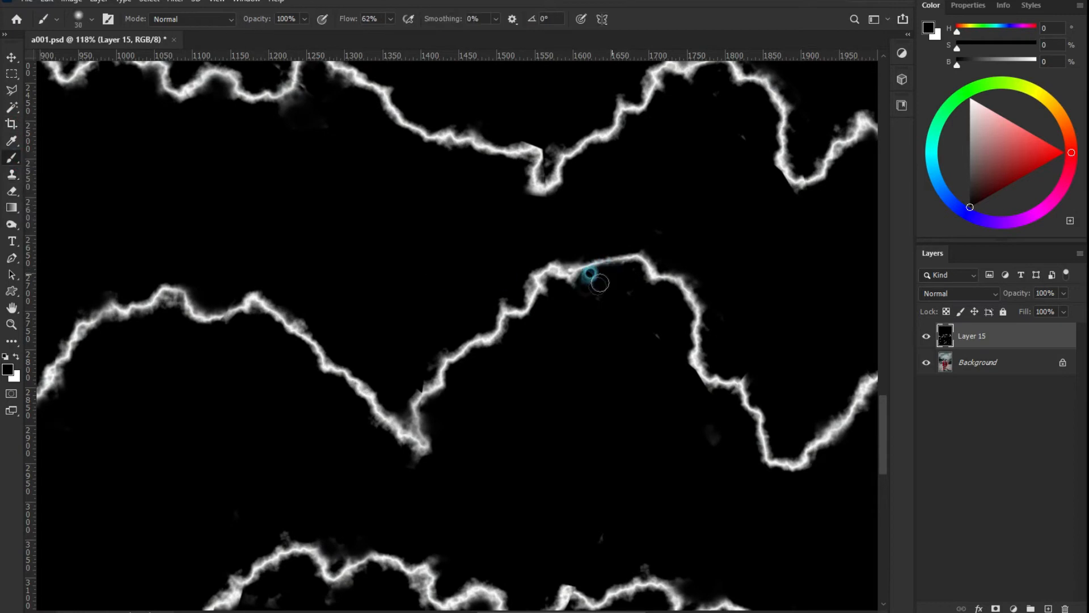
Paint out the stray glow around the middle bolt's right-hand dip, last hump and end in black.
{"action": "left_click_drag", "start_coordinate": [854, 358], "coordinate": [593, 189]}
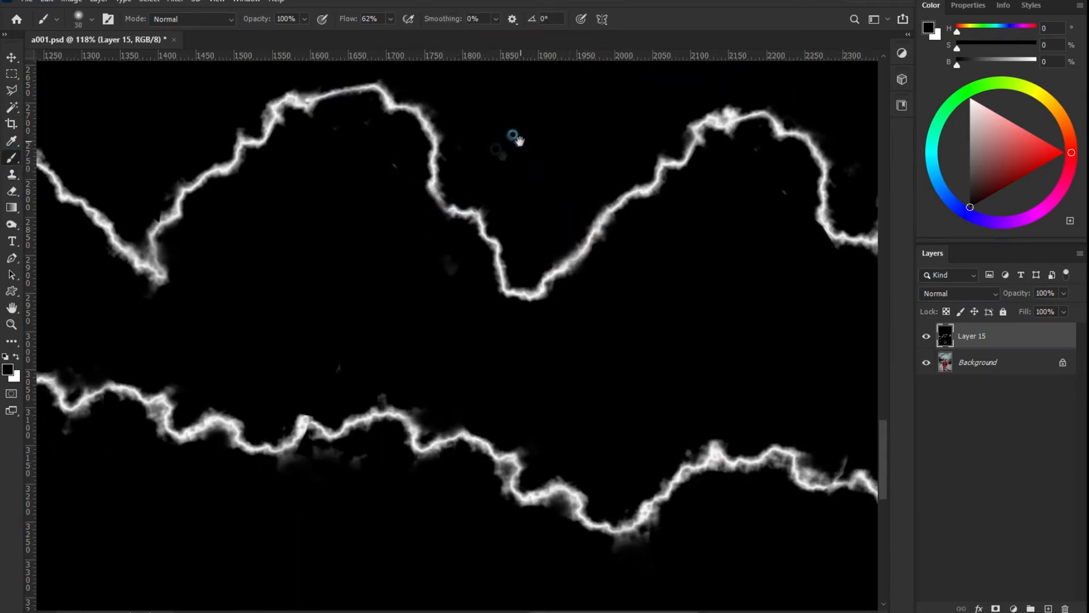
{"action": "left_click_drag", "start_coordinate": [519, 141], "coordinate": [414, 217]}
{"action": "left_click_drag", "start_coordinate": [587, 182], "coordinate": [624, 191]}
{"action": "left_click_drag", "start_coordinate": [788, 335], "coordinate": [510, 272]}
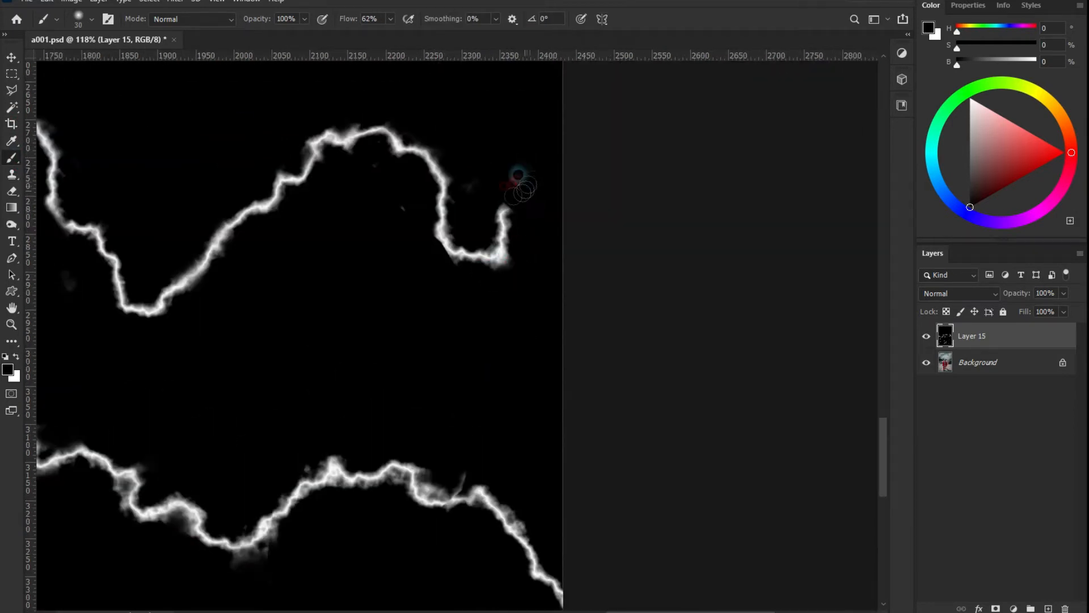
Paint out the stray glow around the right-hand humps and dip of the lower bolt in black.
{"action": "left_click_drag", "start_coordinate": [392, 377], "coordinate": [433, 171]}
{"action": "mouse_move", "coordinate": [504, 263]}
{"action": "left_mouse_down"}
{"action": "mouse_move", "coordinate": [481, 272]}
{"action": "mouse_move", "coordinate": [499, 277]}
{"action": "mouse_move", "coordinate": [467, 302]}
{"action": "left_mouse_up"}
{"action": "left_click_drag", "start_coordinate": [280, 347], "coordinate": [313, 337]}
{"action": "left_click_drag", "start_coordinate": [184, 313], "coordinate": [227, 309]}
{"action": "scroll", "coordinate": [136, 227], "scroll_direction": "down", "scroll_amount": 1}
{"action": "left_click_drag", "start_coordinate": [91, 226], "coordinate": [423, 200]}
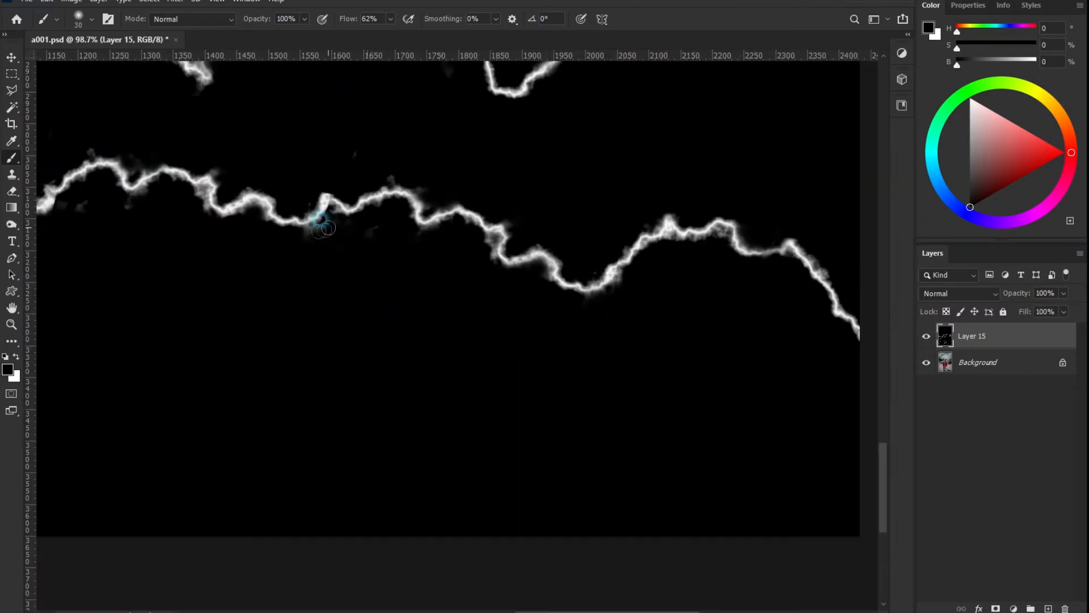
Blacken the glow around the lower bolt's deep dip and the slope beside its tall peak.
{"action": "left_click_drag", "start_coordinate": [253, 190], "coordinate": [589, 182]}
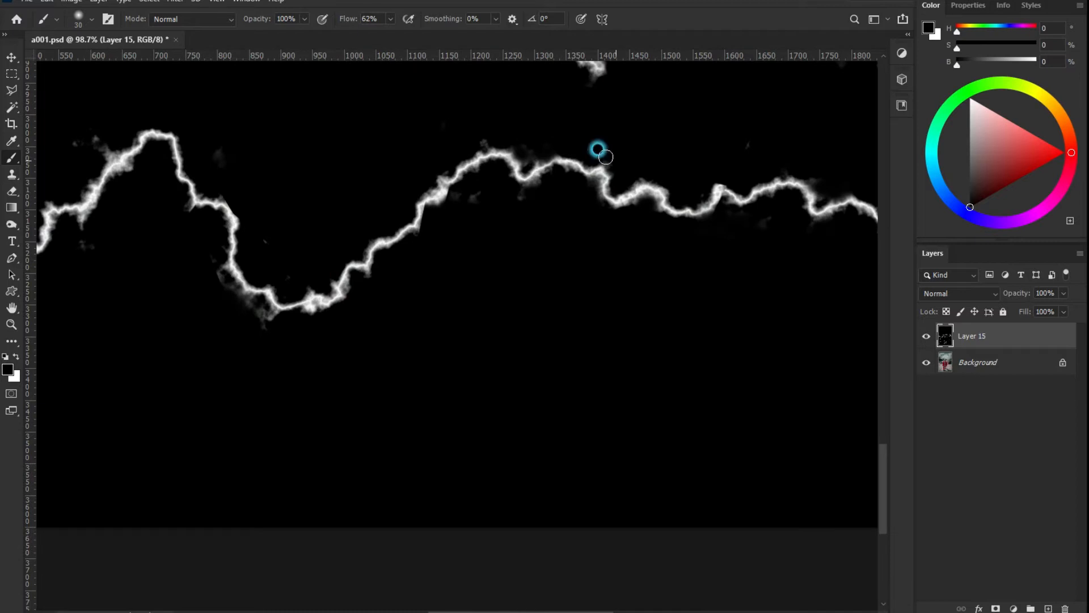
{"action": "left_click_drag", "start_coordinate": [178, 256], "coordinate": [425, 250]}
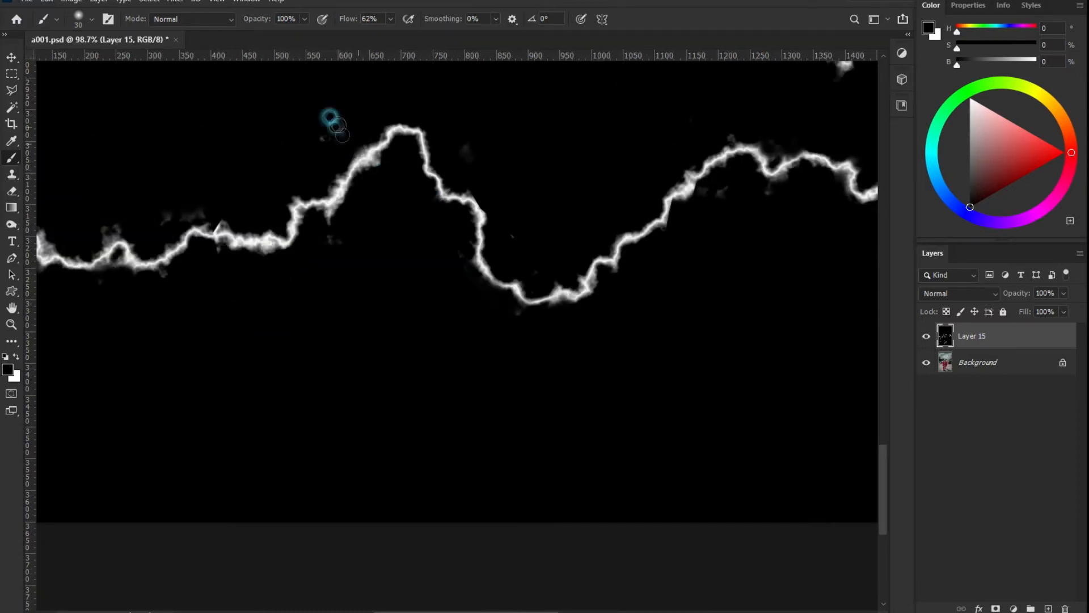
{"action": "left_click_drag", "start_coordinate": [330, 218], "coordinate": [334, 241]}
{"action": "mouse_move", "coordinate": [219, 207]}
{"action": "left_mouse_down"}
{"action": "mouse_move", "coordinate": [259, 224]}
{"action": "mouse_move", "coordinate": [217, 250]}
{"action": "left_mouse_up"}
Paint out the stray glow and specks around the lower bolt's left end and the foot of its tall peak.
{"action": "left_click_drag", "start_coordinate": [175, 307], "coordinate": [603, 260]}
{"action": "mouse_move", "coordinate": [480, 190]}
{"action": "left_mouse_down"}
{"action": "mouse_move", "coordinate": [505, 200]}
{"action": "mouse_move", "coordinate": [558, 180]}
{"action": "left_mouse_up"}
{"action": "left_click_drag", "start_coordinate": [552, 221], "coordinate": [532, 220]}
{"action": "left_click_drag", "start_coordinate": [409, 172], "coordinate": [434, 180]}
{"action": "scroll", "coordinate": [833, 195], "scroll_direction": "down", "scroll_amount": 1}
{"action": "left_click_drag", "start_coordinate": [834, 194], "coordinate": [555, 287]}
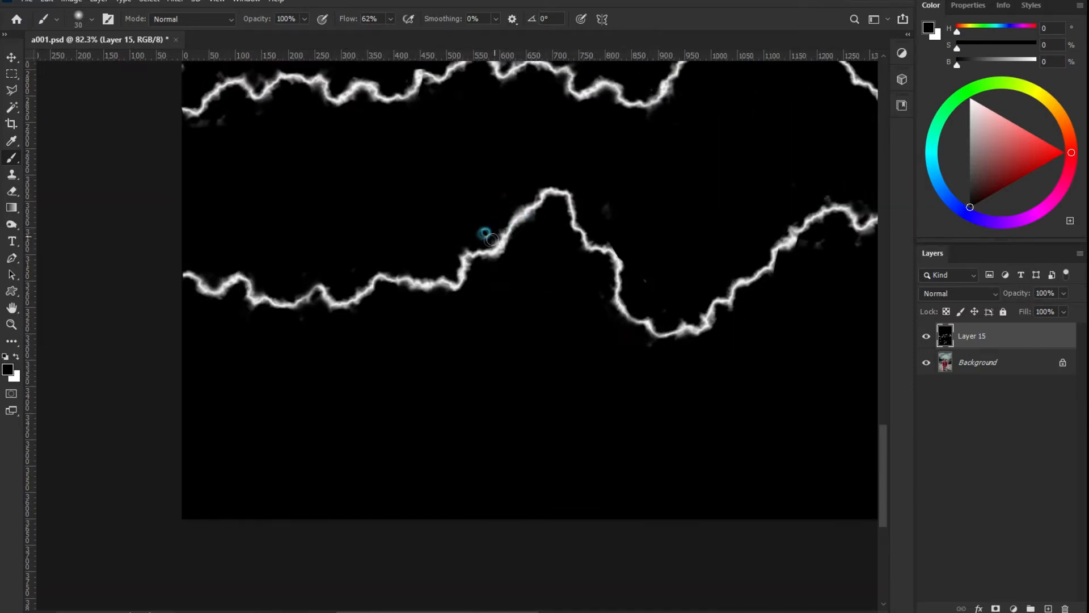
Touch up the remaining glow around the central sections of the upper and middle bolts in black.
{"action": "scroll", "coordinate": [680, 339], "scroll_direction": "down", "scroll_amount": 1}
{"action": "scroll", "coordinate": [729, 344], "scroll_direction": "up", "scroll_amount": 2}
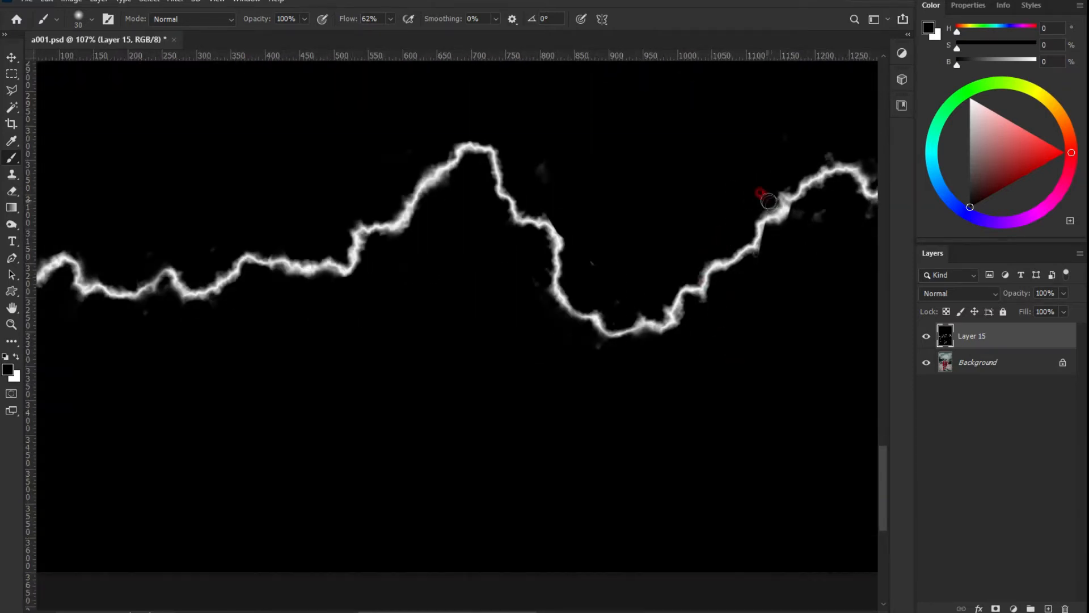
{"action": "left_click_drag", "start_coordinate": [755, 311], "coordinate": [718, 532]}
{"action": "left_click_drag", "start_coordinate": [377, 379], "coordinate": [348, 399]}
{"action": "mouse_move", "coordinate": [676, 179]}
{"action": "left_mouse_down"}
{"action": "mouse_move", "coordinate": [486, 299]}
{"action": "mouse_move", "coordinate": [498, 290]}
{"action": "left_mouse_up"}
{"action": "left_click_drag", "start_coordinate": [868, 84], "coordinate": [699, 166]}
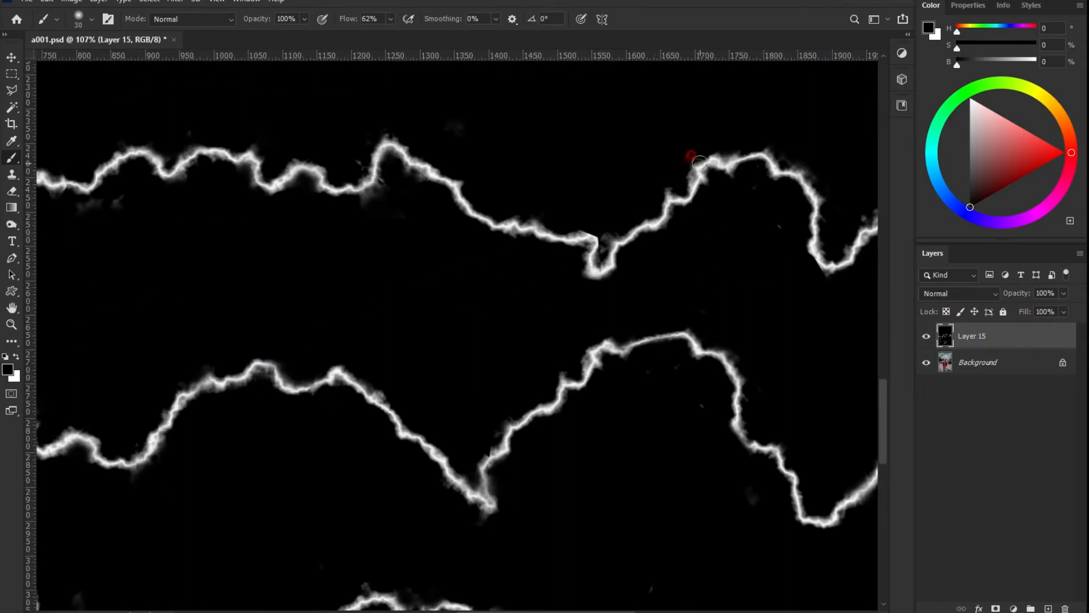
{"action": "left_click_drag", "start_coordinate": [438, 164], "coordinate": [506, 292]}
{"action": "left_click_drag", "start_coordinate": [469, 329], "coordinate": [442, 301]}
{"action": "left_click_drag", "start_coordinate": [380, 139], "coordinate": [352, 146]}
{"action": "mouse_move", "coordinate": [456, 99]}
{"action": "left_mouse_down"}
{"action": "mouse_move", "coordinate": [588, 384]}
{"action": "mouse_move", "coordinate": [771, 123]}
{"action": "left_mouse_up"}
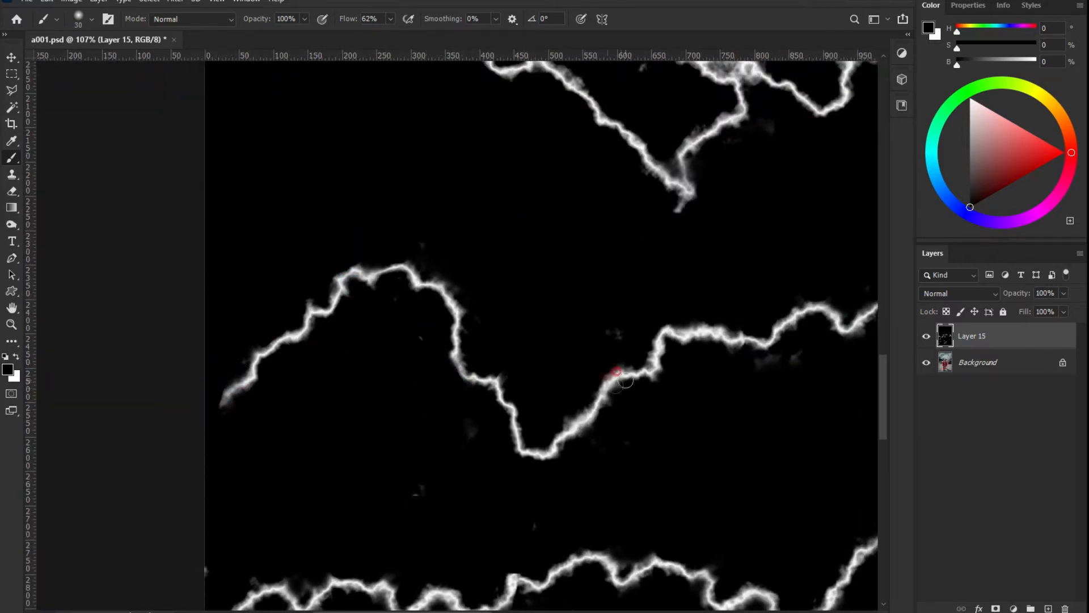
Blacken leftover specks around the left-hand sections of the upper and middle bolts.
{"action": "left_click_drag", "start_coordinate": [739, 426], "coordinate": [628, 343]}
{"action": "left_click_drag", "start_coordinate": [291, 457], "coordinate": [397, 349]}
{"action": "mouse_move", "coordinate": [251, 351]}
{"action": "left_mouse_down"}
{"action": "mouse_move", "coordinate": [301, 396]}
{"action": "mouse_move", "coordinate": [392, 378]}
{"action": "left_mouse_up"}
{"action": "mouse_move", "coordinate": [369, 421]}
{"action": "left_mouse_down"}
{"action": "mouse_move", "coordinate": [382, 479]}
{"action": "mouse_move", "coordinate": [491, 204]}
{"action": "left_mouse_up"}
{"action": "left_click_drag", "start_coordinate": [300, 394], "coordinate": [308, 374]}
{"action": "left_click_drag", "start_coordinate": [676, 399], "coordinate": [476, 336]}
{"action": "left_click_drag", "start_coordinate": [711, 322], "coordinate": [418, 282]}
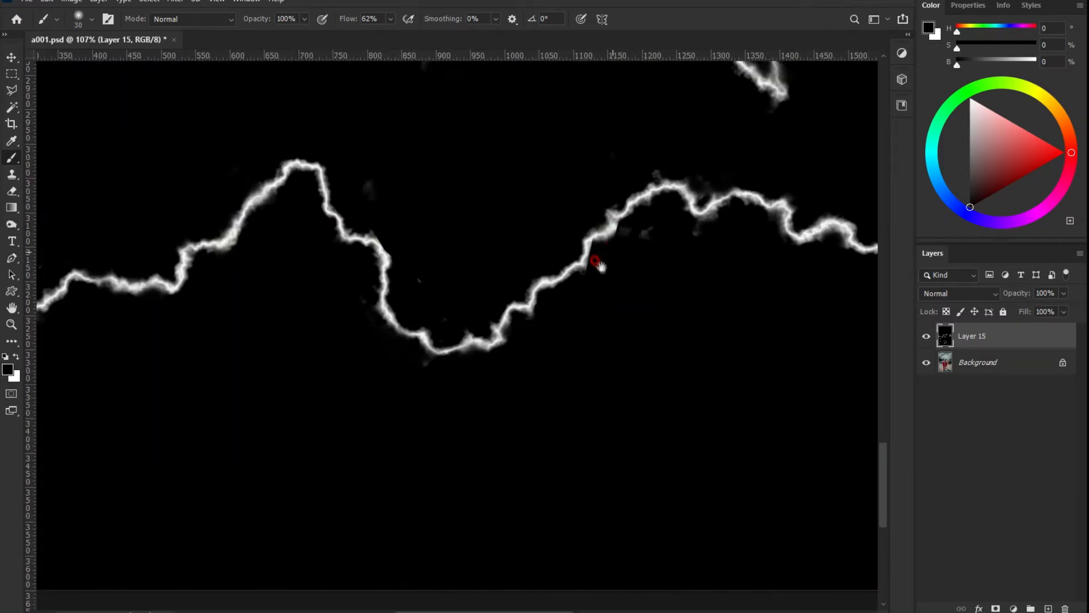
Paint out the specks beneath the lower bolt's long crest and around its central humps in black.
{"action": "mouse_move", "coordinate": [728, 218]}
{"action": "left_mouse_down"}
{"action": "mouse_move", "coordinate": [501, 214]}
{"action": "mouse_move", "coordinate": [470, 254]}
{"action": "left_mouse_up"}
{"action": "left_click_drag", "start_coordinate": [737, 300], "coordinate": [348, 263]}
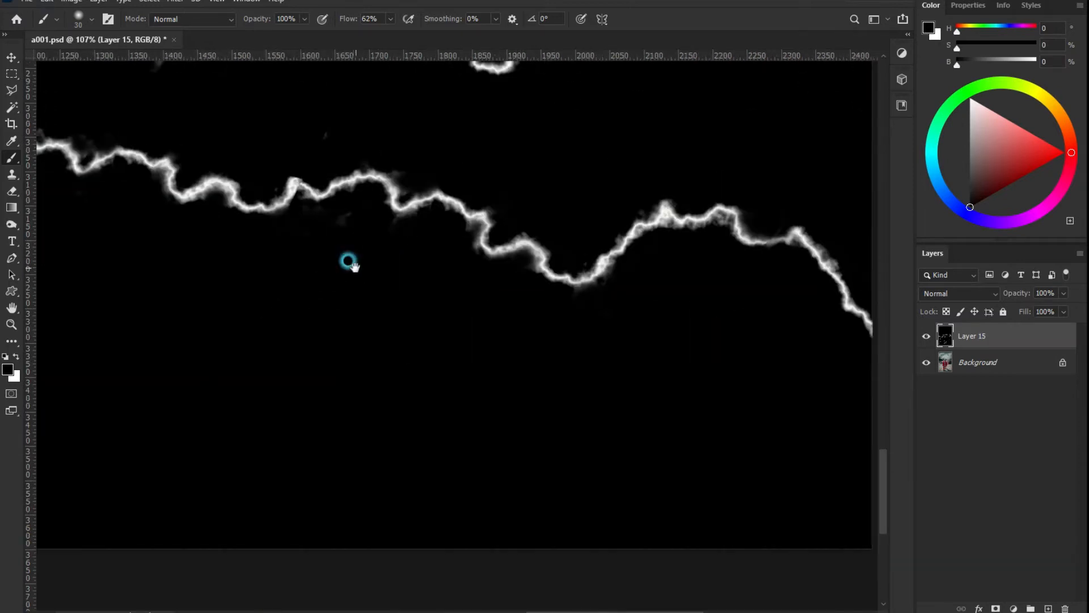
{"action": "left_click_drag", "start_coordinate": [694, 317], "coordinate": [379, 222]}
{"action": "left_click_drag", "start_coordinate": [545, 250], "coordinate": [560, 240]}
{"action": "mouse_move", "coordinate": [363, 136]}
{"action": "left_mouse_down"}
{"action": "mouse_move", "coordinate": [295, 176]}
{"action": "mouse_move", "coordinate": [496, 369]}
{"action": "left_mouse_up"}
{"action": "scroll", "coordinate": [436, 228], "scroll_direction": "down", "scroll_amount": 3}
{"action": "left_click_drag", "start_coordinate": [283, 148], "coordinate": [550, 267]}
{"action": "left_click_drag", "start_coordinate": [318, 227], "coordinate": [492, 274]}
{"action": "scroll", "coordinate": [492, 275], "scroll_direction": "down", "scroll_amount": 6}
{"action": "mouse_move", "coordinate": [472, 131]}
{"action": "left_mouse_down"}
{"action": "mouse_move", "coordinate": [478, 148]}
{"action": "mouse_move", "coordinate": [477, 137]}
{"action": "left_mouse_up"}
Outline the entire upper bolt closely with the Polygonal Lasso and copy the selection to a new layer.
{"action": "key", "text": "l"}
{"action": "left_click", "coordinate": [118, 220]}
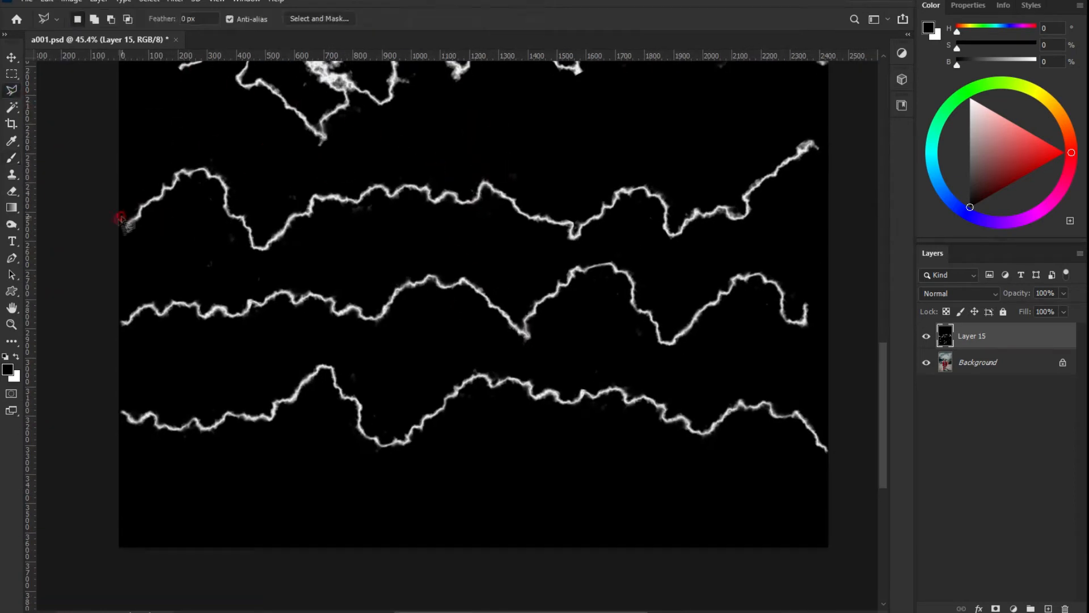
{"action": "left_click", "coordinate": [182, 164]}
{"action": "left_click", "coordinate": [207, 163]}
{"action": "left_click", "coordinate": [230, 173]}
{"action": "left_click", "coordinate": [261, 229]}
{"action": "left_click", "coordinate": [309, 191]}
{"action": "left_click", "coordinate": [326, 185]}
{"action": "left_click", "coordinate": [352, 190]}
{"action": "left_click", "coordinate": [386, 177]}
{"action": "left_click", "coordinate": [465, 188]}
{"action": "left_click", "coordinate": [484, 171]}
{"action": "left_click", "coordinate": [568, 216]}
{"action": "left_click", "coordinate": [628, 180]}
{"action": "left_click", "coordinate": [648, 184]}
{"action": "left_click", "coordinate": [665, 193]}
{"action": "left_click", "coordinate": [672, 224]}
{"action": "left_click", "coordinate": [693, 199]}
{"action": "left_click", "coordinate": [729, 198]}
{"action": "left_click", "coordinate": [737, 208]}
{"action": "left_click", "coordinate": [739, 189]}
{"action": "left_click", "coordinate": [813, 131]}
{"action": "left_click", "coordinate": [818, 148]}
{"action": "left_click", "coordinate": [755, 221]}
{"action": "left_click", "coordinate": [728, 228]}
{"action": "left_click", "coordinate": [714, 221]}
{"action": "left_click", "coordinate": [681, 244]}
{"action": "left_click", "coordinate": [662, 242]}
{"action": "left_click", "coordinate": [657, 200]}
{"action": "left_click", "coordinate": [623, 201]}
{"action": "left_click", "coordinate": [578, 243]}
{"action": "left_click", "coordinate": [569, 243]}
{"action": "left_click", "coordinate": [489, 196]}
{"action": "left_click", "coordinate": [476, 209]}
{"action": "left_click", "coordinate": [434, 209]}
{"action": "left_click", "coordinate": [377, 200]}
{"action": "left_click", "coordinate": [324, 209]}
{"action": "left_click", "coordinate": [269, 255]}
{"action": "left_click", "coordinate": [250, 251]}
{"action": "left_click", "coordinate": [233, 239]}
{"action": "left_click", "coordinate": [219, 186]}
{"action": "left_click", "coordinate": [196, 181]}
{"action": "double_click", "coordinate": [122, 233]}
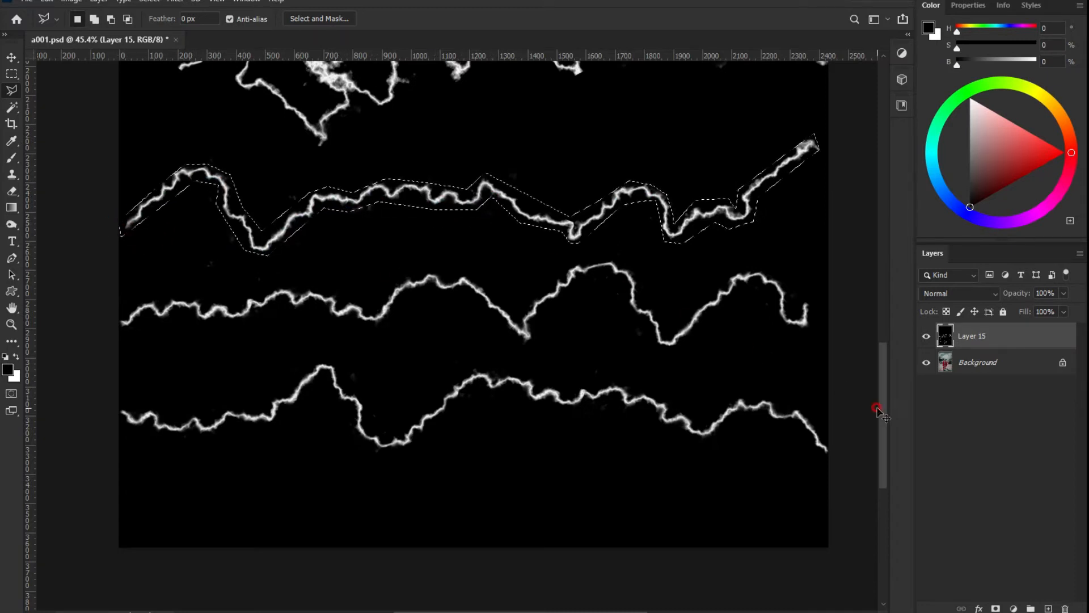
{"action": "key", "text": "ctrl+j"}
Outline the entire middle bolt with the Polygonal Lasso and copy it from Layer 15 to a new layer.
{"action": "left_click", "coordinate": [111, 333]}
{"action": "left_click", "coordinate": [146, 316]}
{"action": "left_click", "coordinate": [173, 325]}
{"action": "left_click", "coordinate": [176, 317]}
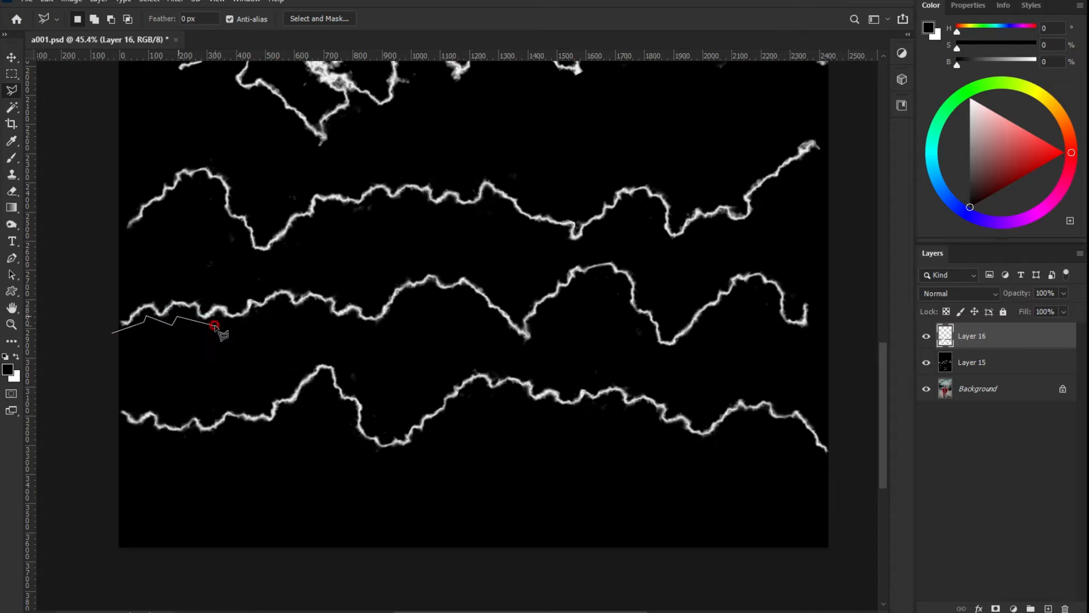
{"action": "left_click", "coordinate": [284, 306]}
{"action": "left_click", "coordinate": [369, 328]}
{"action": "left_click", "coordinate": [389, 322]}
{"action": "left_click", "coordinate": [410, 294]}
{"action": "left_click", "coordinate": [459, 293]}
{"action": "left_click", "coordinate": [520, 346]}
{"action": "left_click", "coordinate": [537, 343]}
{"action": "left_click", "coordinate": [537, 327]}
{"action": "left_click", "coordinate": [608, 277]}
{"action": "left_click", "coordinate": [645, 339]}
{"action": "left_click", "coordinate": [659, 350]}
{"action": "left_click", "coordinate": [685, 345]}
{"action": "left_click", "coordinate": [747, 286]}
{"action": "left_click", "coordinate": [760, 284]}
{"action": "left_click", "coordinate": [782, 330]}
{"action": "left_click", "coordinate": [815, 334]}
{"action": "left_click", "coordinate": [813, 294]}
{"action": "left_click", "coordinate": [793, 299]}
{"action": "left_click", "coordinate": [782, 278]}
{"action": "left_click", "coordinate": [754, 266]}
{"action": "left_click", "coordinate": [721, 271]}
{"action": "left_click", "coordinate": [672, 327]}
{"action": "left_click", "coordinate": [633, 265]}
{"action": "left_click", "coordinate": [610, 256]}
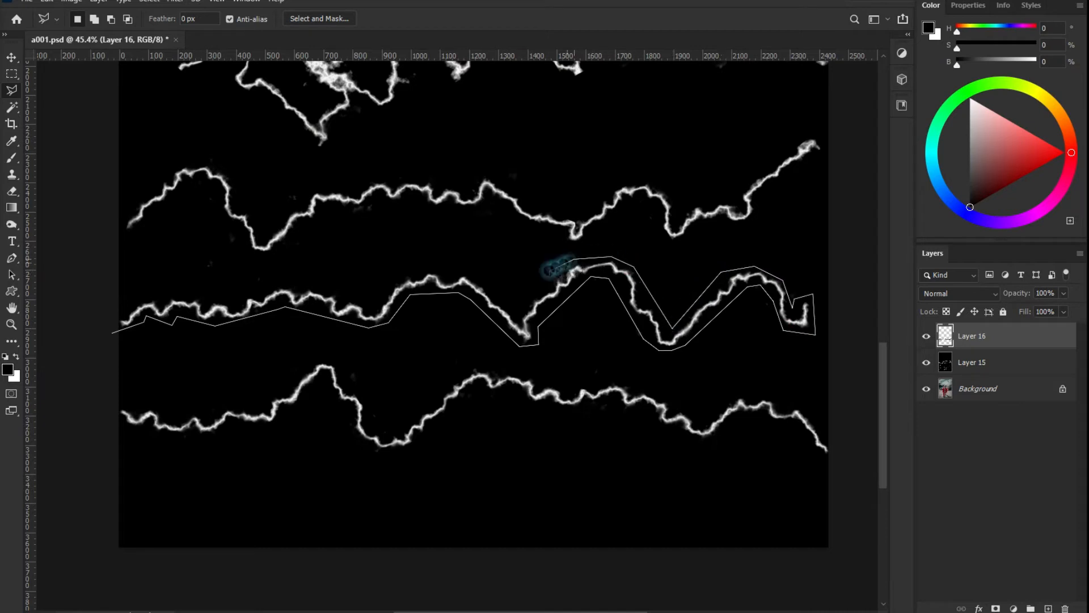
{"action": "left_click", "coordinate": [456, 265]}
{"action": "left_click", "coordinate": [397, 278]}
{"action": "left_click", "coordinate": [369, 306]}
{"action": "left_click", "coordinate": [295, 280]}
{"action": "left_click", "coordinate": [263, 291]}
{"action": "left_click", "coordinate": [227, 298]}
{"action": "left_click", "coordinate": [141, 294]}
{"action": "left_click", "coordinate": [108, 317]}
{"action": "left_click", "coordinate": [105, 330]}
{"action": "key", "text": "ctrl+j"}
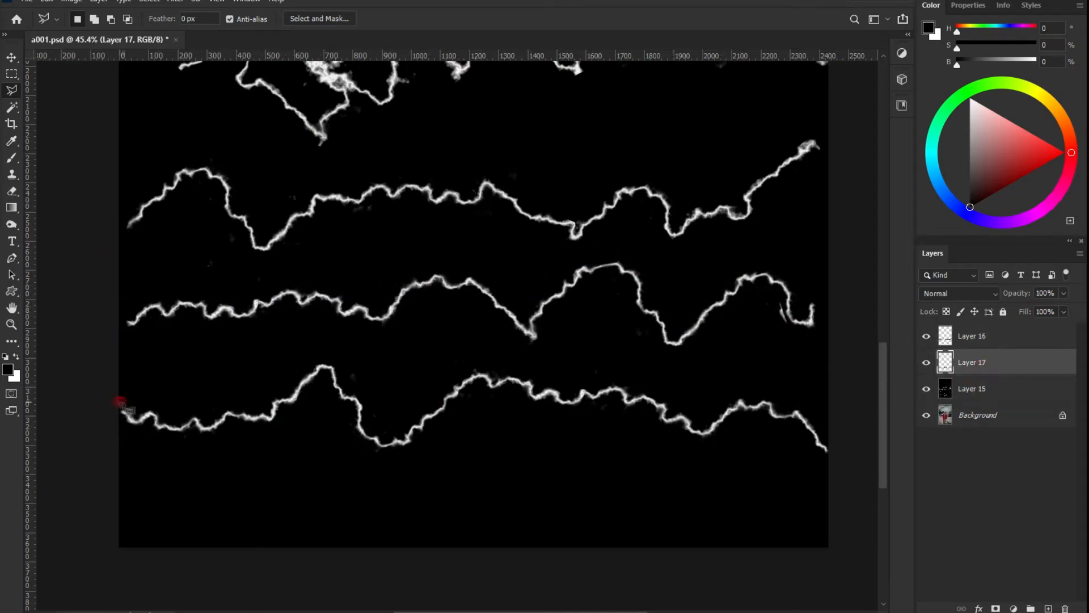
Outline the entire lower bolt with the Polygonal Lasso and put it from Layer 15 onto its own new layer.
{"action": "left_click", "coordinate": [189, 410]}
{"action": "left_click", "coordinate": [246, 402]}
{"action": "left_click", "coordinate": [284, 391]}
{"action": "left_click", "coordinate": [317, 360]}
{"action": "left_click", "coordinate": [339, 358]}
{"action": "left_click", "coordinate": [372, 406]}
{"action": "left_click", "coordinate": [374, 432]}
{"action": "left_click", "coordinate": [398, 432]}
{"action": "left_click", "coordinate": [466, 368]}
{"action": "left_click", "coordinate": [506, 372]}
{"action": "left_click", "coordinate": [554, 378]}
{"action": "left_click", "coordinate": [645, 378]}
{"action": "left_click", "coordinate": [669, 394]}
{"action": "left_click", "coordinate": [692, 411]}
{"action": "left_click", "coordinate": [726, 402]}
{"action": "left_click", "coordinate": [738, 387]}
{"action": "left_click", "coordinate": [786, 395]}
{"action": "left_click", "coordinate": [825, 420]}
{"action": "left_click", "coordinate": [836, 450]}
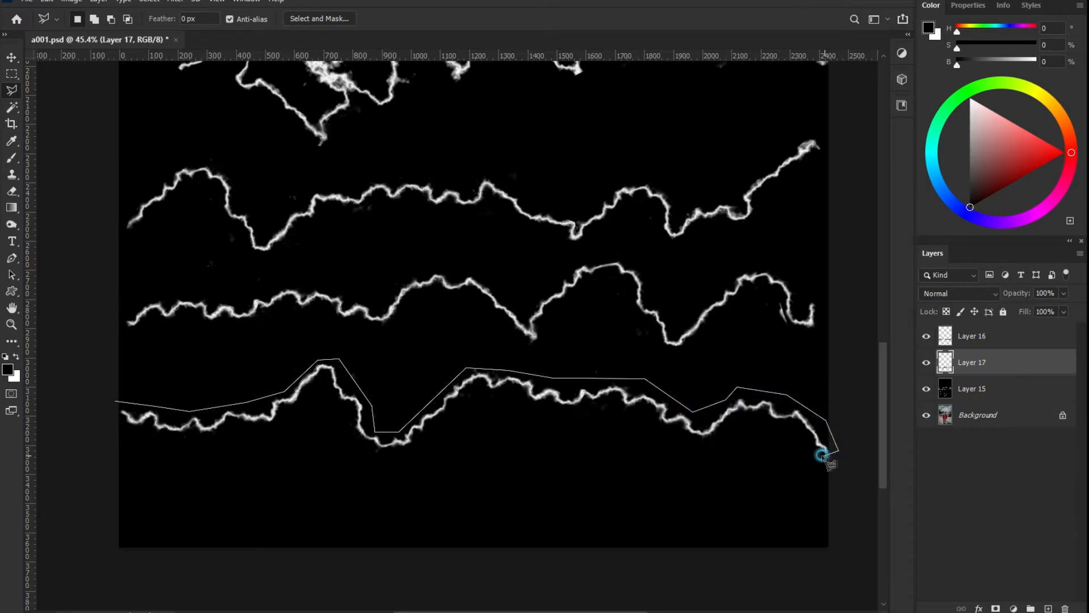
{"action": "left_click", "coordinate": [767, 422]}
{"action": "left_click", "coordinate": [722, 438]}
{"action": "left_click", "coordinate": [696, 445]}
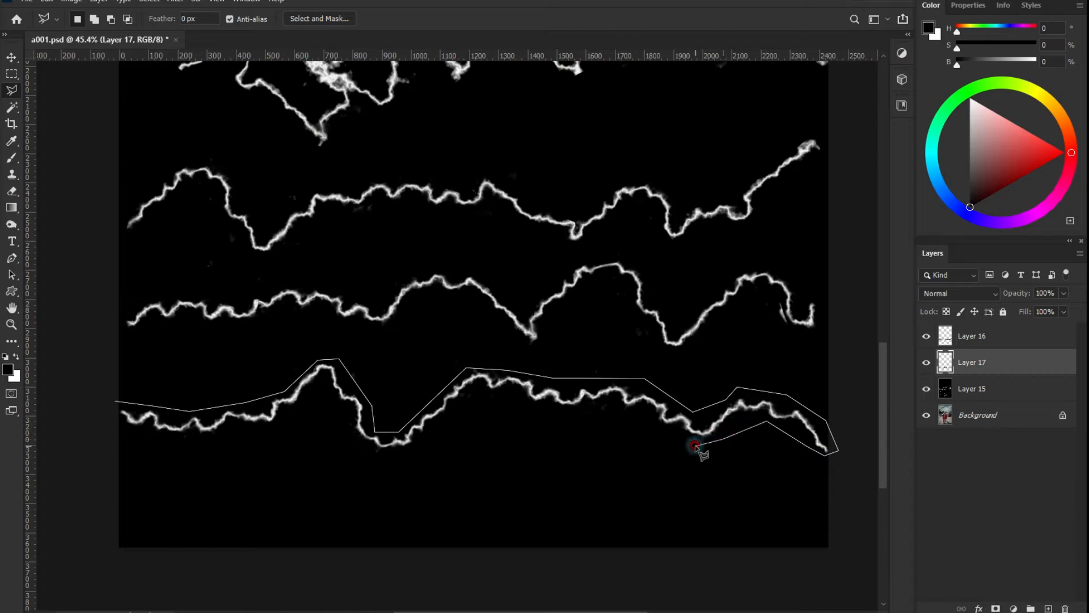
{"action": "left_click", "coordinate": [607, 408]}
{"action": "left_click", "coordinate": [564, 409]}
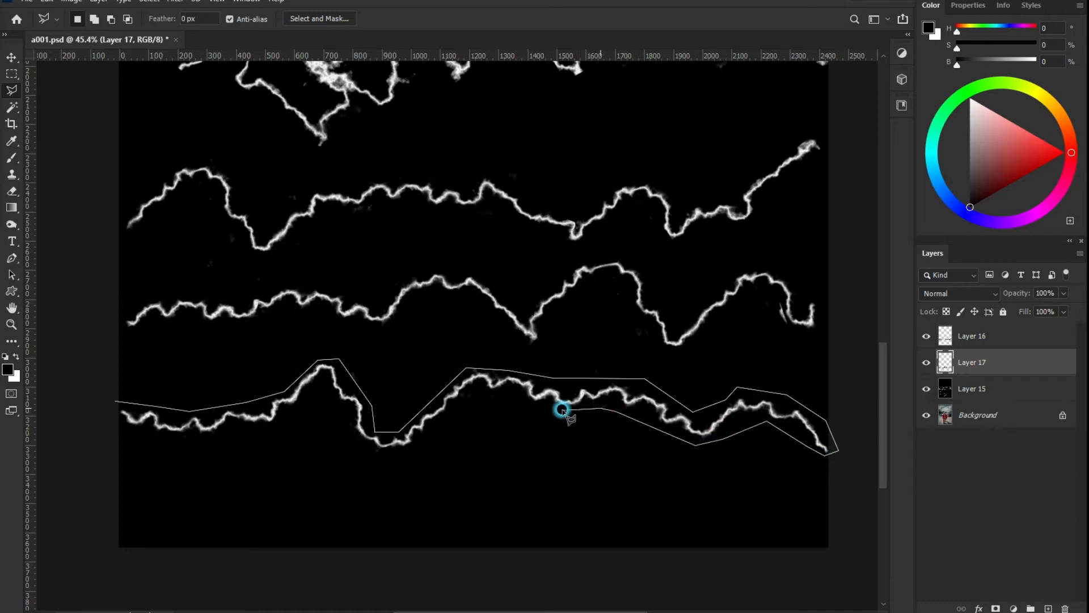
{"action": "left_click", "coordinate": [509, 403]}
{"action": "left_click", "coordinate": [478, 394]}
{"action": "left_click", "coordinate": [406, 453]}
{"action": "left_click", "coordinate": [376, 455]}
{"action": "left_click", "coordinate": [352, 434]}
{"action": "left_click", "coordinate": [322, 389]}
{"action": "left_click", "coordinate": [276, 426]}
{"action": "left_click", "coordinate": [227, 436]}
{"action": "left_click", "coordinate": [164, 436]}
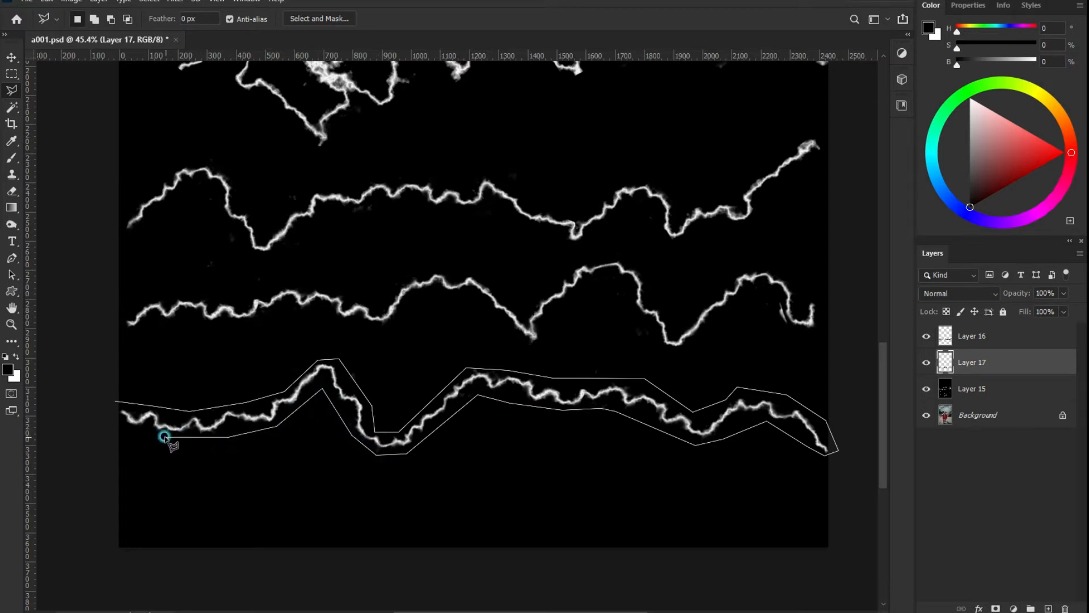
{"action": "left_click", "coordinate": [114, 399]}
{"action": "left_click", "coordinate": [958, 391]}
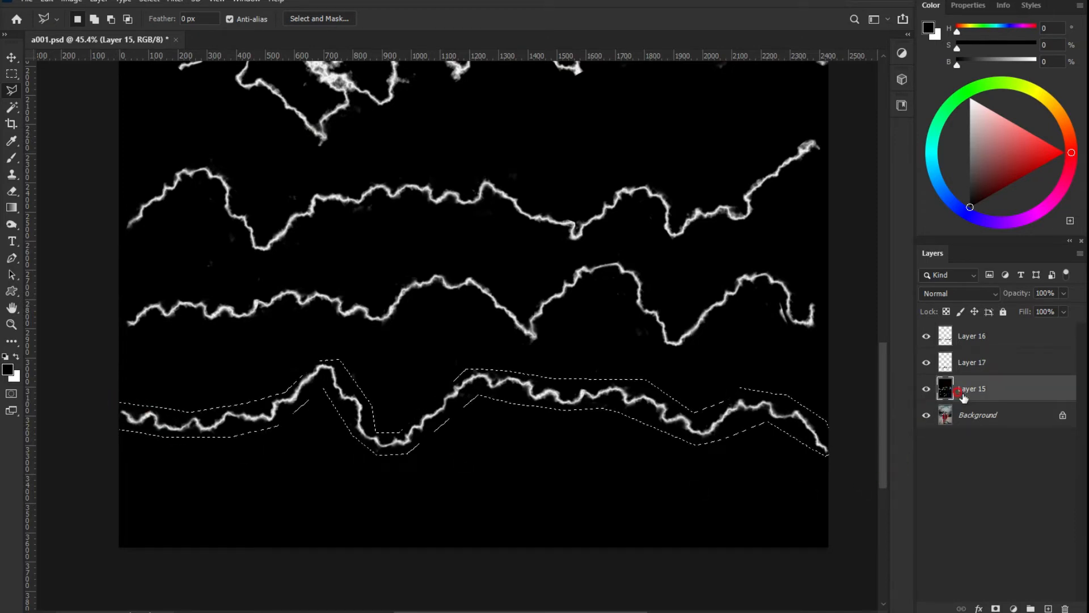
{"action": "key", "text": "ctrl+shift+j"}
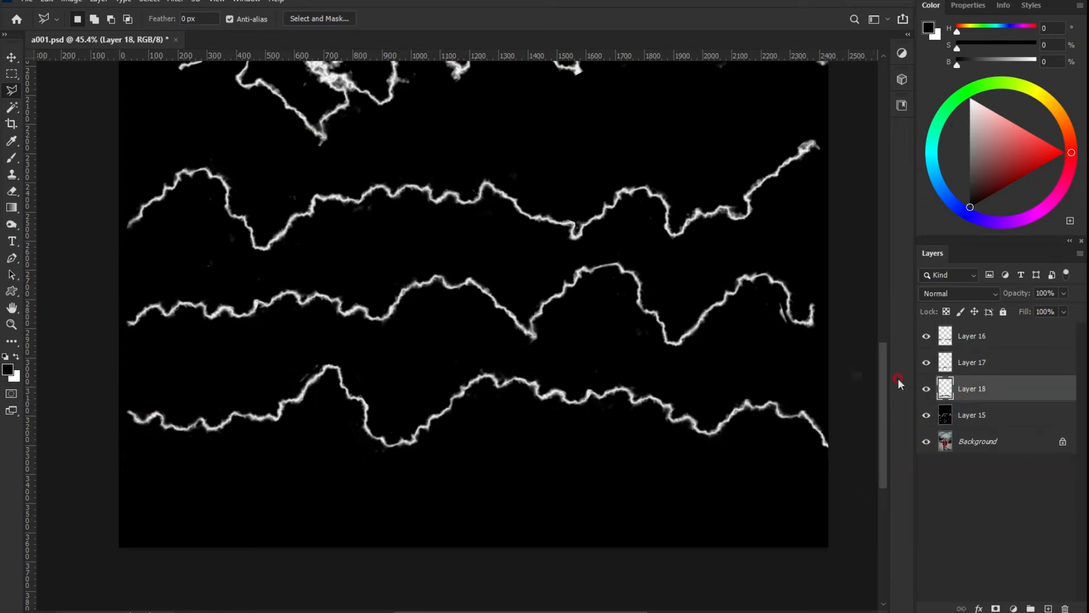
Hide Layer 15 so the three separated bolts lie over the clown photo.
{"action": "left_click", "coordinate": [926, 416]}
{"action": "scroll", "coordinate": [456, 144], "scroll_direction": "down", "scroll_amount": 4}
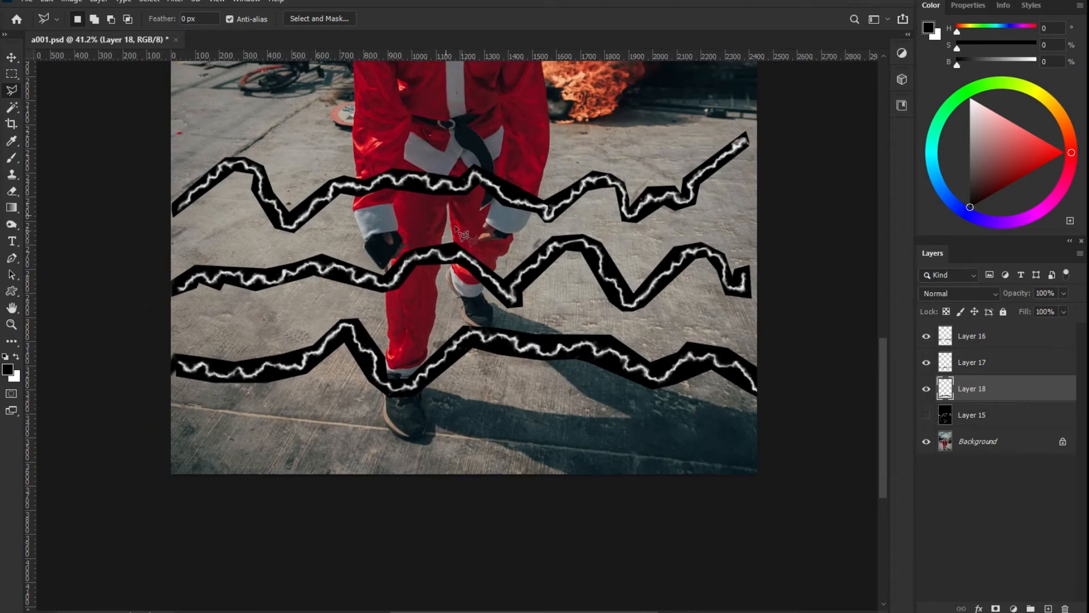
{"action": "left_click_drag", "start_coordinate": [467, 139], "coordinate": [491, 356]}
{"action": "left_click", "coordinate": [1019, 375]}
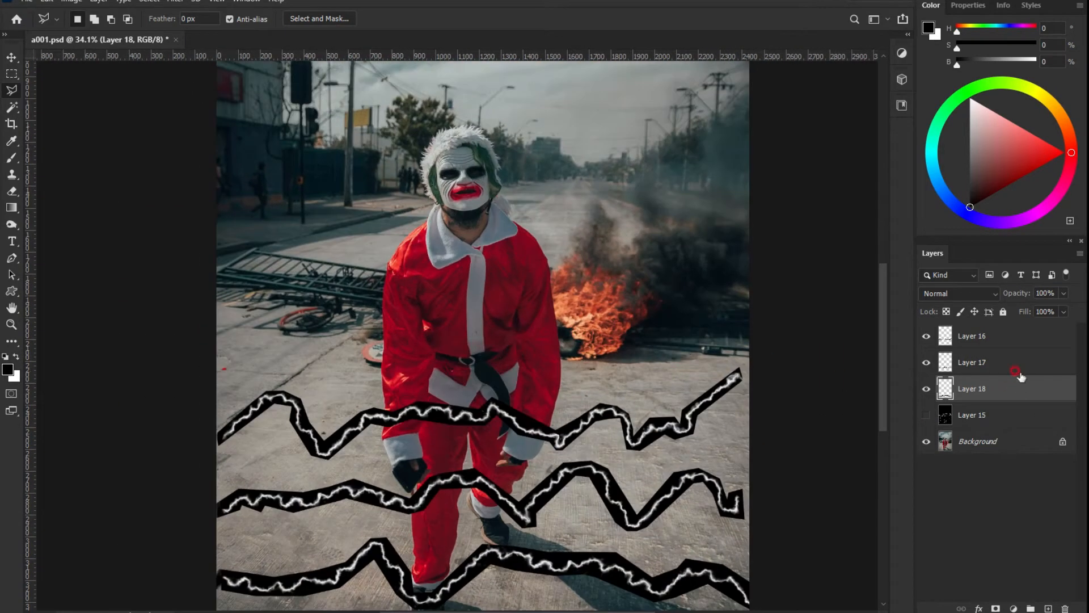
{"action": "left_click_drag", "start_coordinate": [509, 218], "coordinate": [512, 323]}
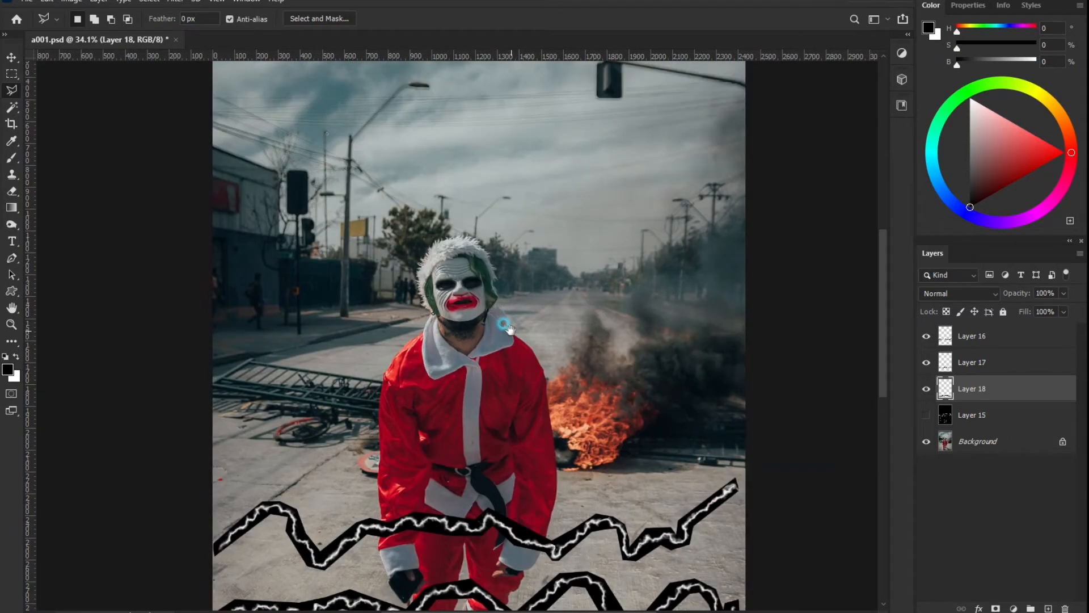
{"action": "scroll", "coordinate": [512, 323], "scroll_direction": "down", "scroll_amount": 3}
Rotate the Layer 18 bolt to about 53.5° and place it from the photo's upper left edge down to the clown's chest.
{"action": "left_click", "coordinate": [960, 365]}
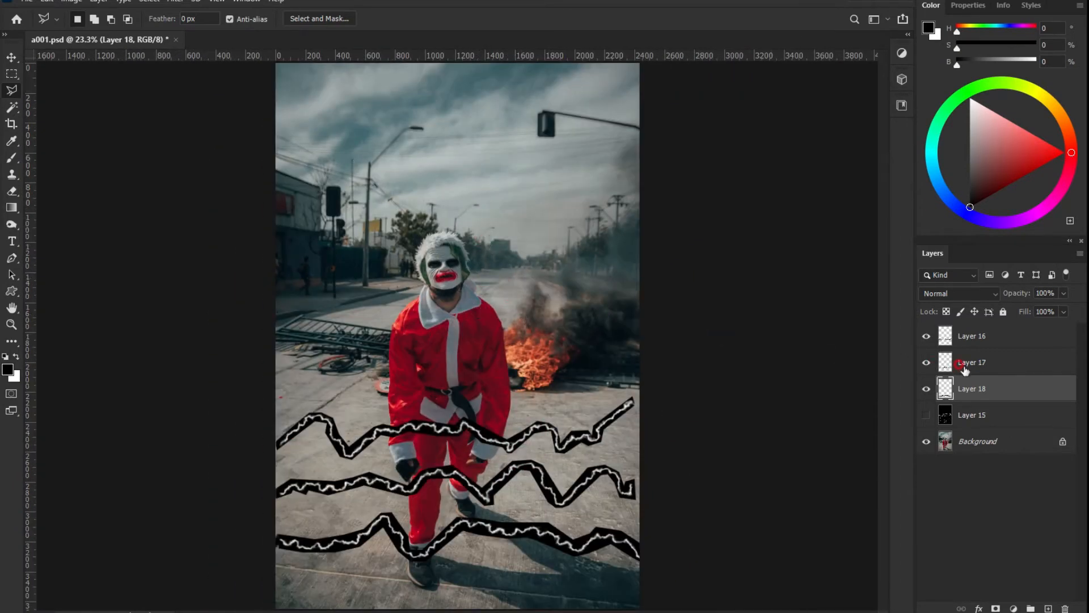
{"action": "key", "text": "ctrl+t"}
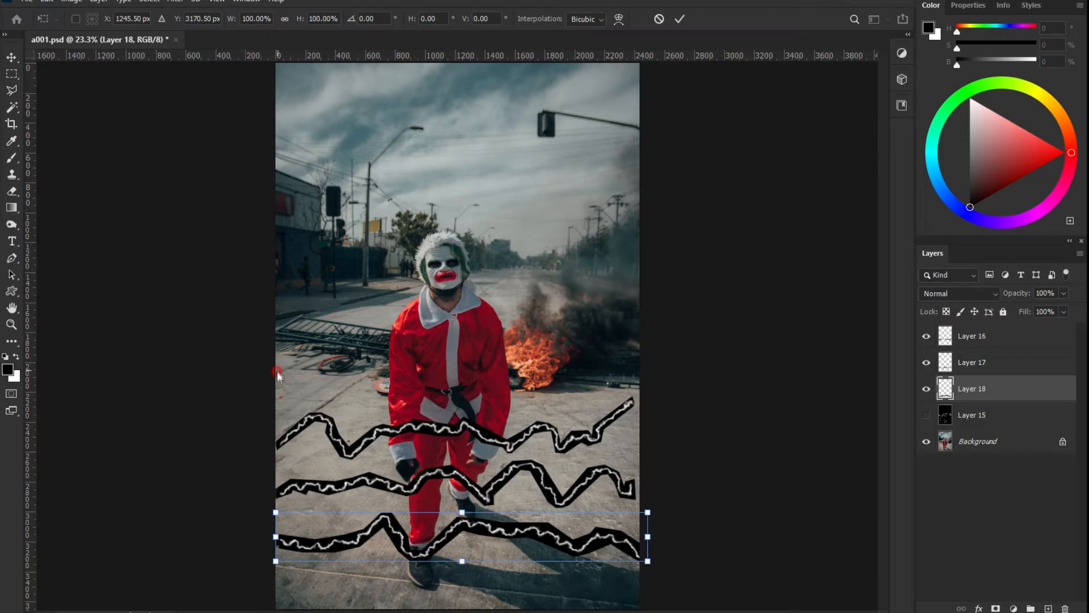
{"action": "left_click_drag", "start_coordinate": [267, 413], "coordinate": [517, 309]}
{"action": "left_click_drag", "start_coordinate": [418, 395], "coordinate": [373, 136]}
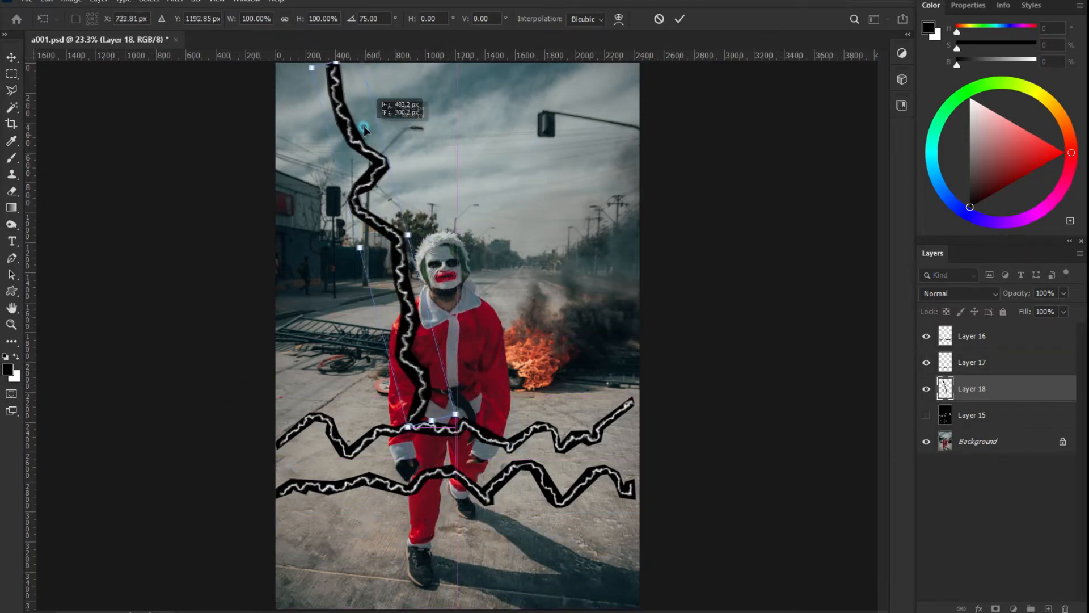
{"action": "left_click_drag", "start_coordinate": [536, 397], "coordinate": [570, 344]}
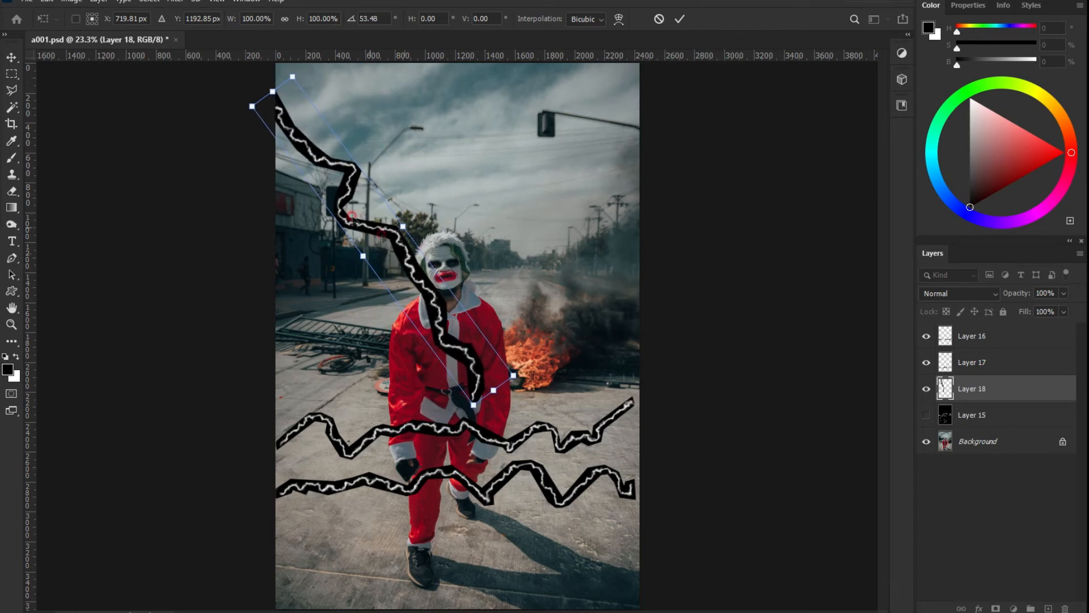
{"action": "left_click_drag", "start_coordinate": [339, 181], "coordinate": [316, 160]}
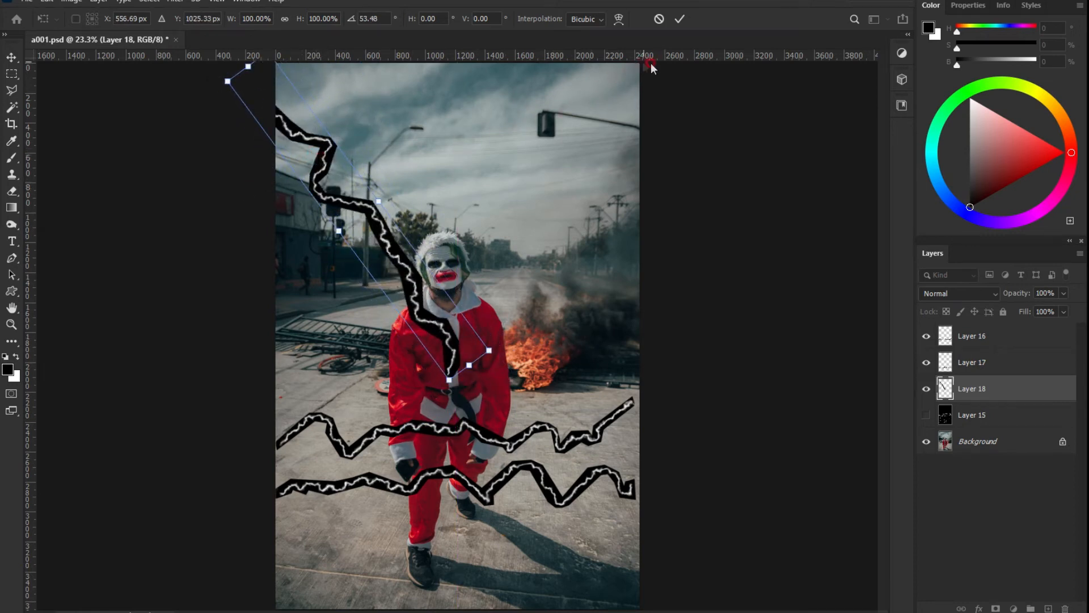
{"action": "left_click", "coordinate": [679, 22]}
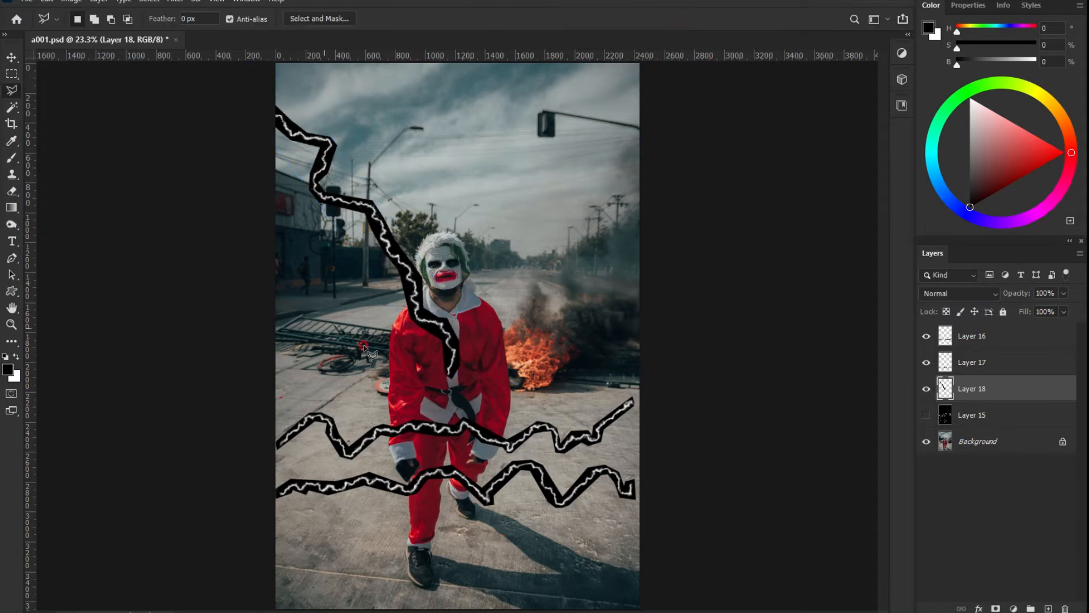
Rotate the Layer 16 bolt to about 97° and place it between the sky's upper edge and the fire, right of the clown's head.
{"action": "left_click", "coordinate": [1007, 351]}
{"action": "key", "text": "ctrl+t"}
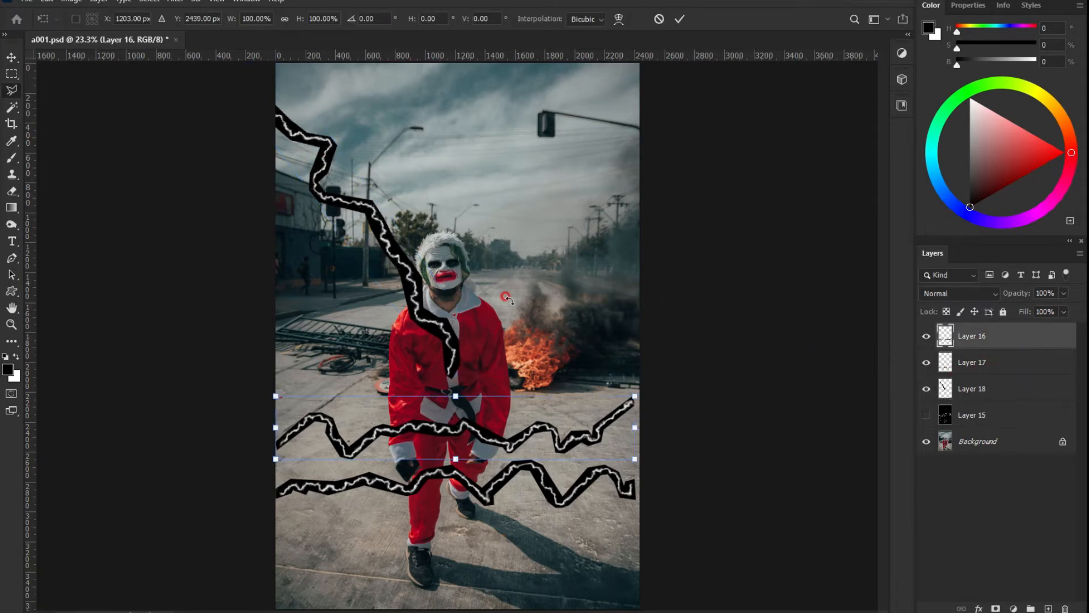
{"action": "key", "text": "Escape"}
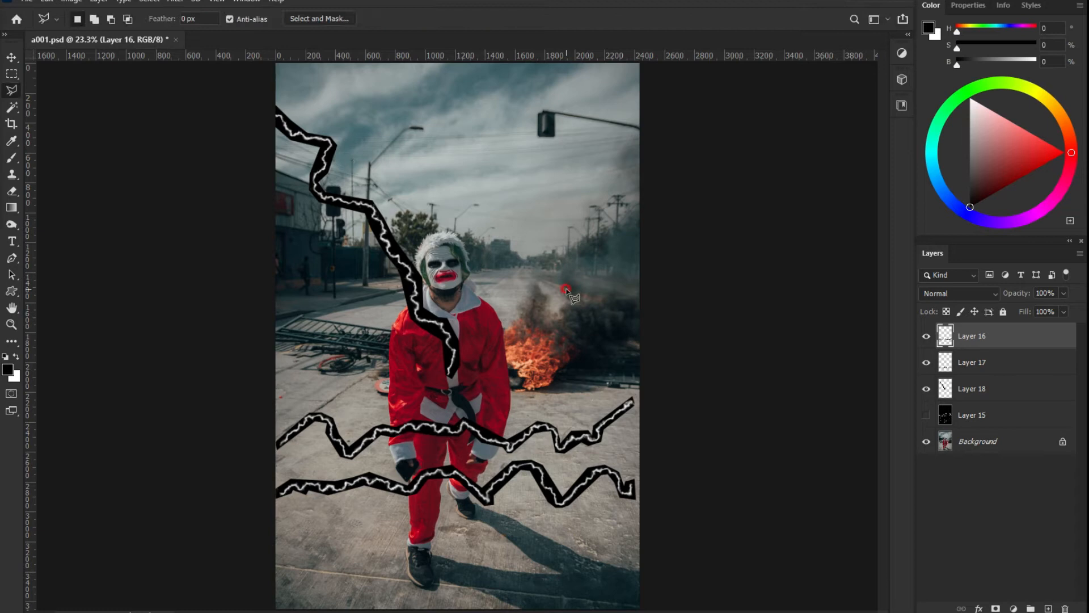
{"action": "key", "text": "ctrl+t"}
{"action": "left_click_drag", "start_coordinate": [671, 341], "coordinate": [598, 510]}
{"action": "left_click_drag", "start_coordinate": [423, 366], "coordinate": [490, 169]}
{"action": "left_click_drag", "start_coordinate": [638, 191], "coordinate": [673, 257]}
{"action": "left_click_drag", "start_coordinate": [515, 252], "coordinate": [487, 178]}
{"action": "left_click_drag", "start_coordinate": [613, 235], "coordinate": [603, 255]}
{"action": "left_click_drag", "start_coordinate": [495, 156], "coordinate": [515, 164]}
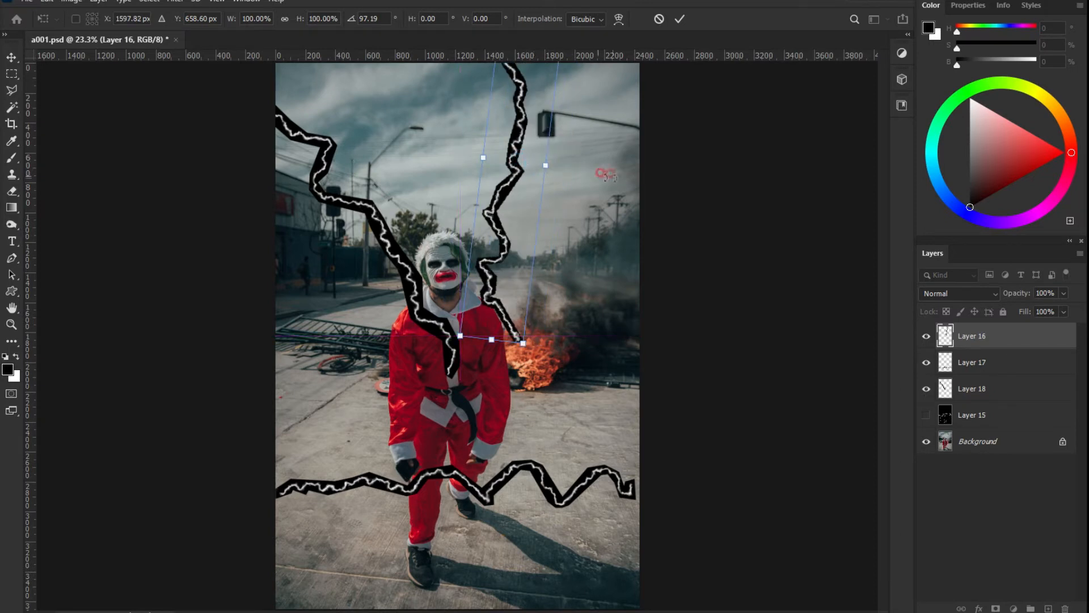
{"action": "left_click", "coordinate": [687, 18]}
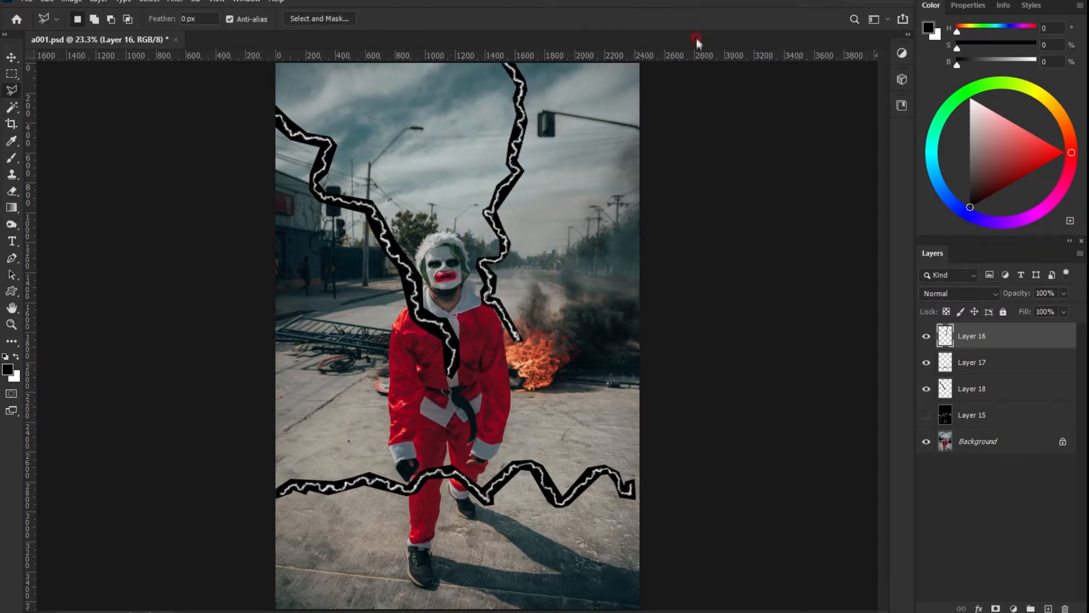
Rotate the Layer 17 bolt to about 100.5° and place it so it strikes from the sky down to the fire.
{"action": "left_click", "coordinate": [996, 366]}
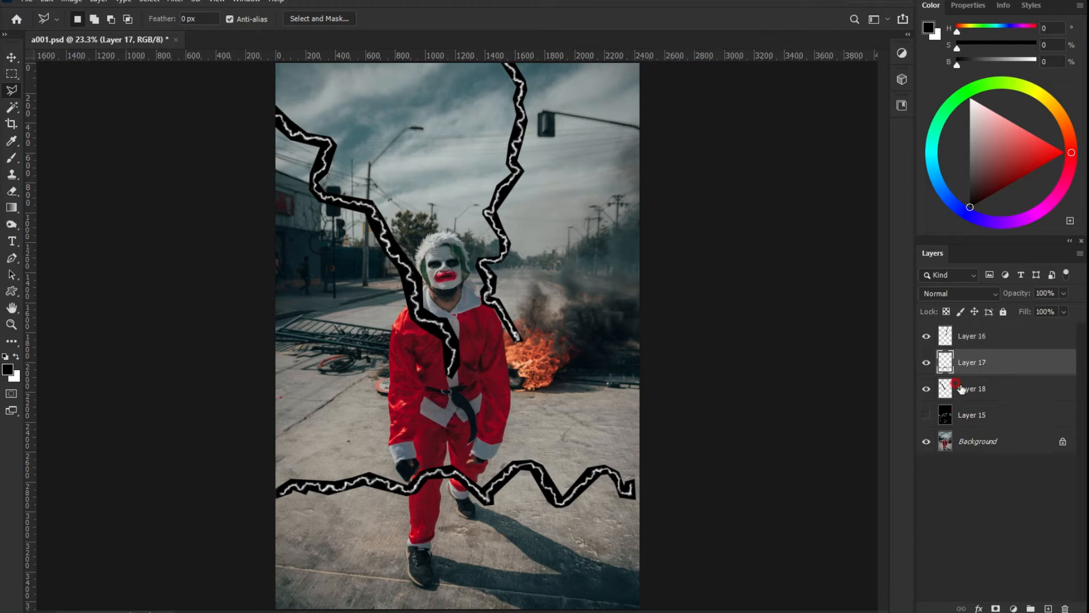
{"action": "key", "text": "ctrl+t"}
{"action": "left_click_drag", "start_coordinate": [697, 405], "coordinate": [475, 499]}
{"action": "mouse_move", "coordinate": [475, 384]}
{"action": "left_mouse_down"}
{"action": "mouse_move", "coordinate": [531, 306]}
{"action": "mouse_move", "coordinate": [570, 196]}
{"action": "mouse_move", "coordinate": [584, 213]}
{"action": "mouse_move", "coordinate": [577, 196]}
{"action": "left_mouse_up"}
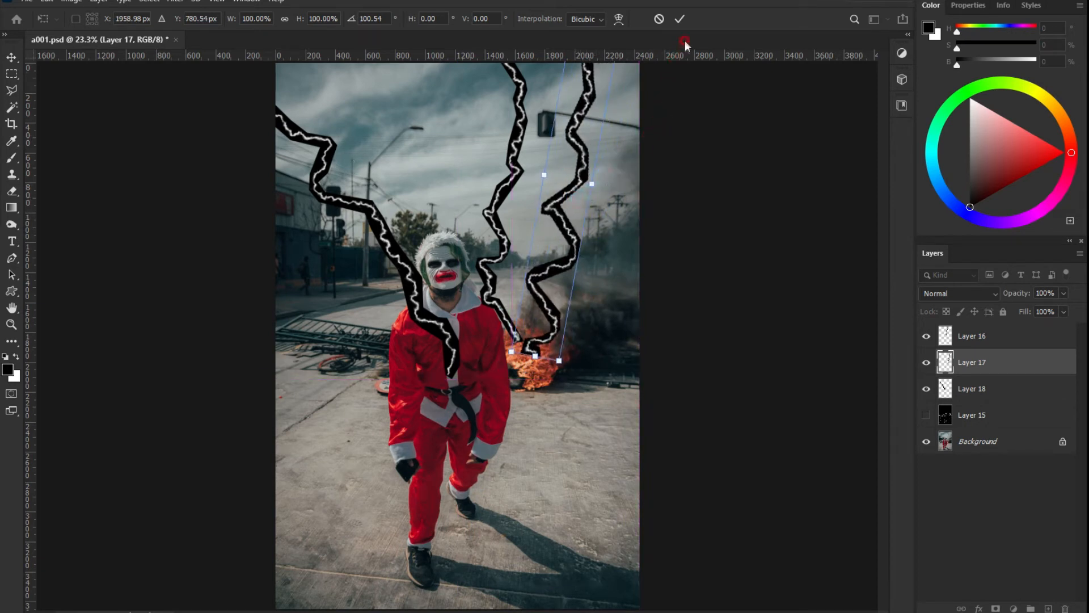
{"action": "left_click", "coordinate": [682, 20]}
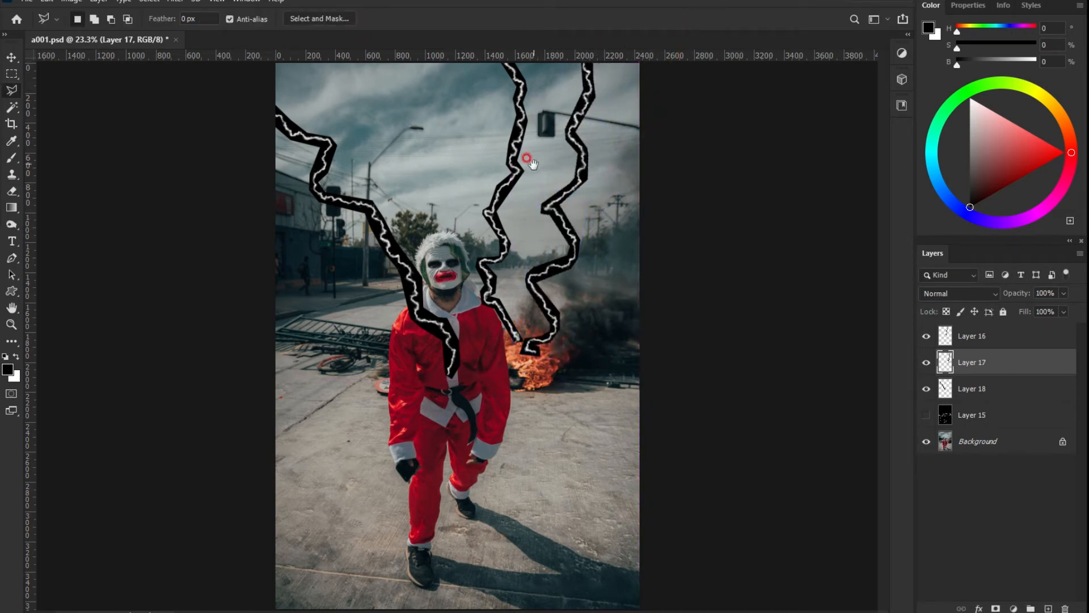
Rotate the Layer 16 bolt a further 7.3° or so and lower it so its tip ends on the clown's torso.
{"action": "scroll", "coordinate": [586, 287], "scroll_direction": "down", "scroll_amount": 1}
{"action": "scroll", "coordinate": [558, 240], "scroll_direction": "up", "scroll_amount": 4}
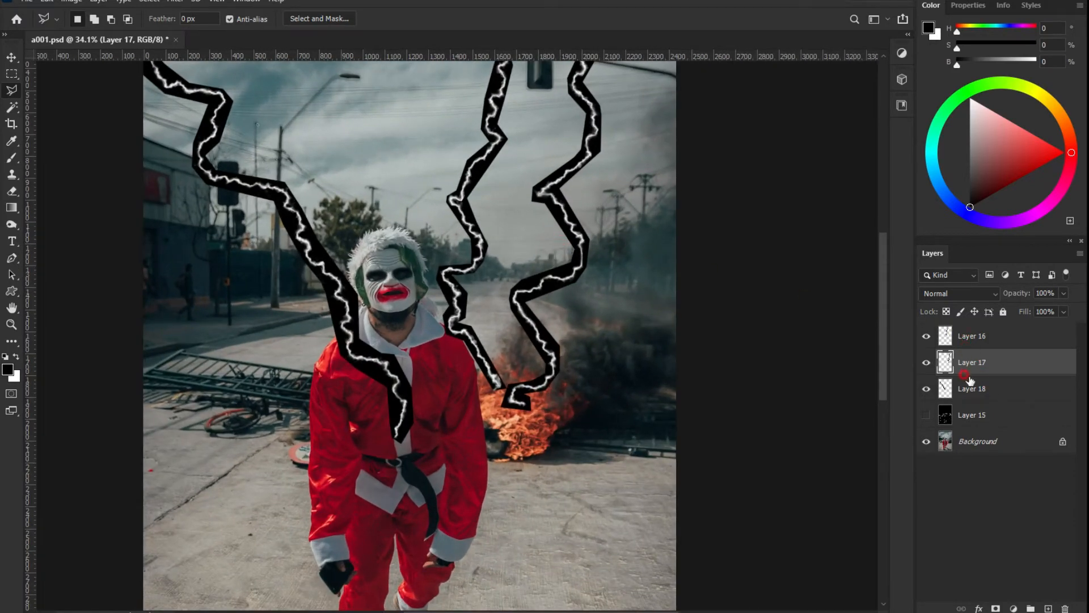
{"action": "left_click", "coordinate": [940, 339]}
{"action": "key", "text": "ctrl+t"}
{"action": "left_click_drag", "start_coordinate": [591, 382], "coordinate": [559, 403]}
{"action": "left_click_drag", "start_coordinate": [454, 265], "coordinate": [455, 334]}
{"action": "left_click", "coordinate": [681, 20]}
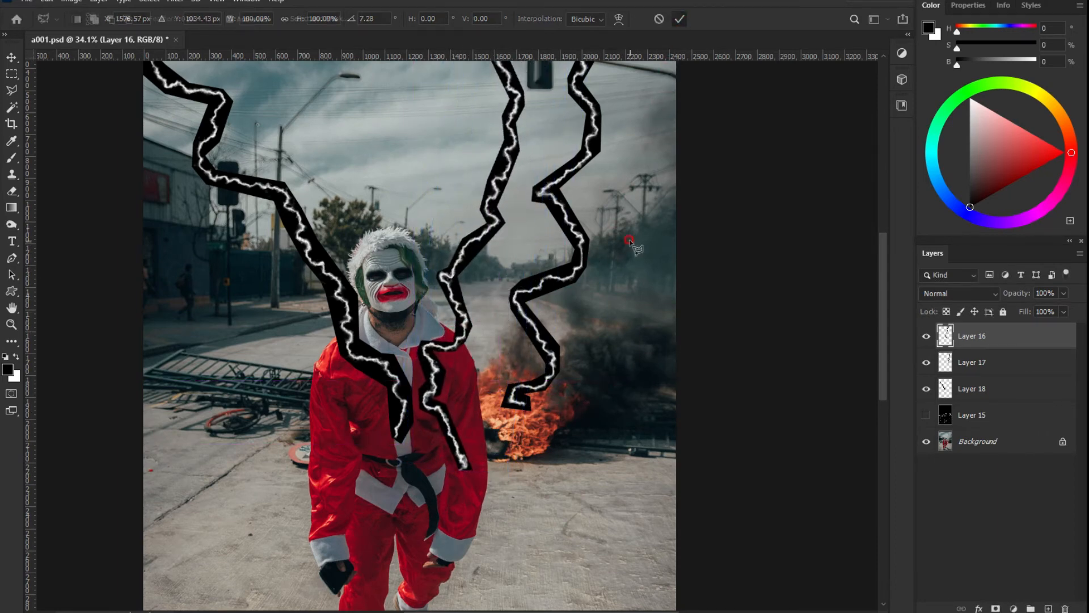
Duplicate the Layer 16 bolt, then rotate and move the copy so it branches from the original beside the clown's head up into the sky.
{"action": "key", "text": "l"}
{"action": "scroll", "coordinate": [550, 323], "scroll_direction": "down", "scroll_amount": 3}
{"action": "left_click", "coordinate": [607, 273]}
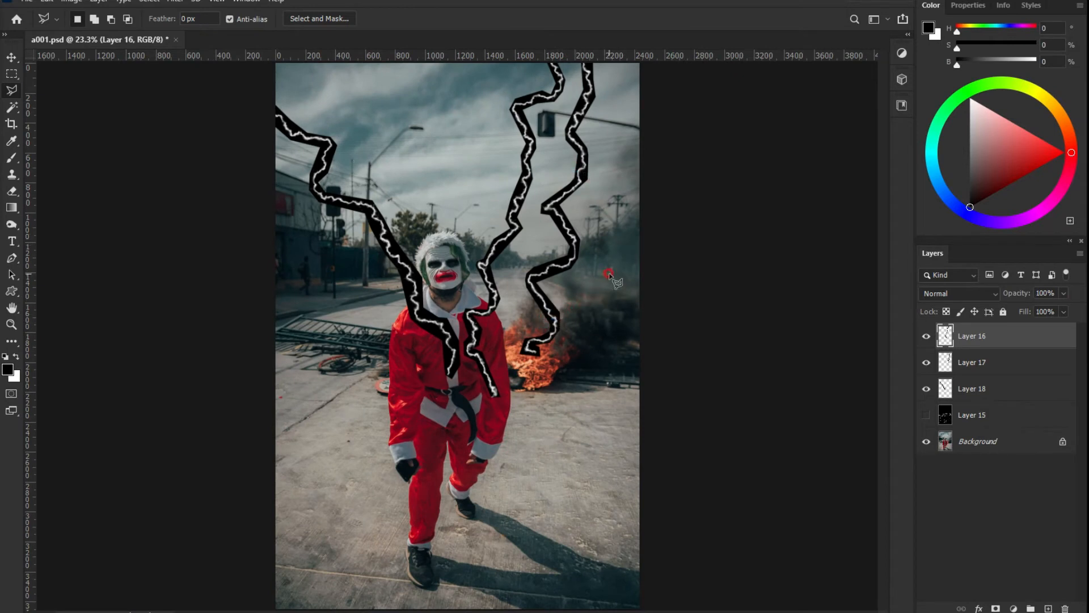
{"action": "left_click", "coordinate": [11, 58]}
{"action": "left_click", "coordinate": [440, 175]}
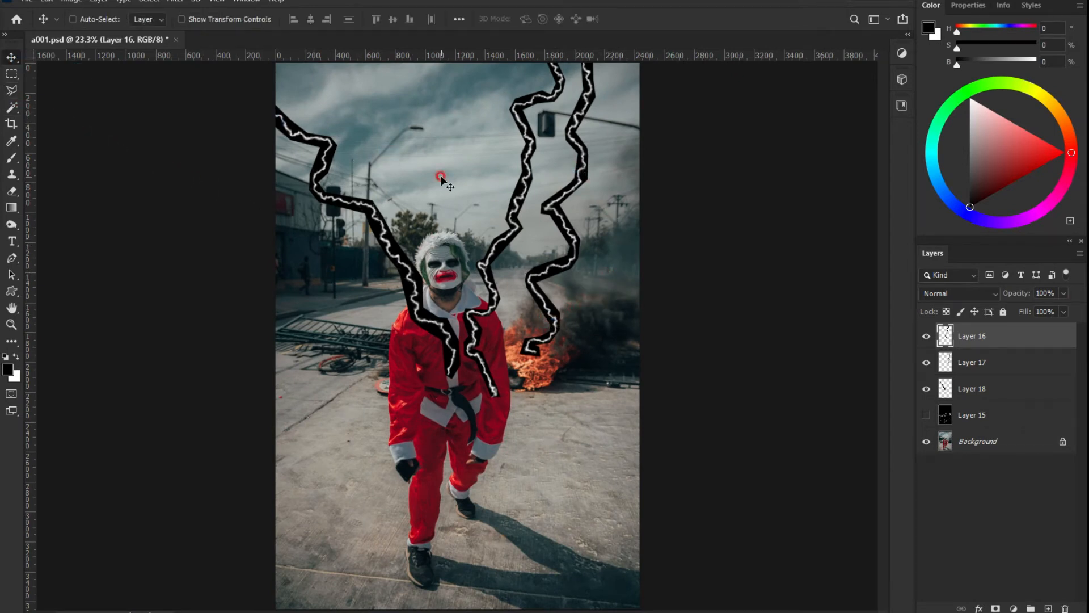
{"action": "key", "text": "ctrl+j"}
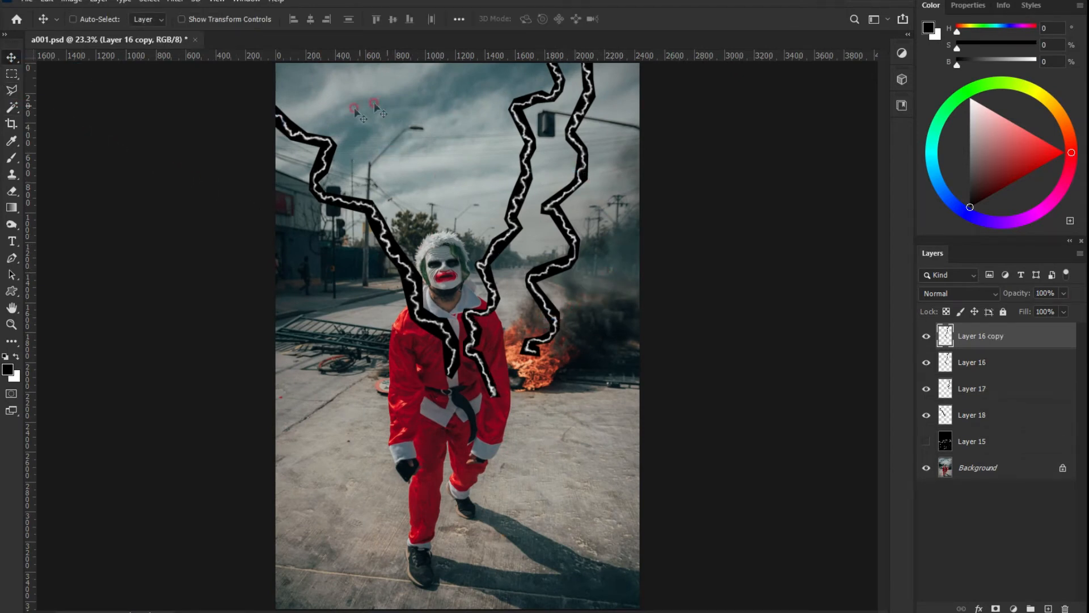
{"action": "key", "text": "ctrl+t"}
{"action": "left_click_drag", "start_coordinate": [491, 102], "coordinate": [443, 63]}
{"action": "left_click_drag", "start_coordinate": [420, 377], "coordinate": [593, 363]}
{"action": "left_click_drag", "start_coordinate": [461, 135], "coordinate": [419, 90]}
{"action": "left_click_drag", "start_coordinate": [647, 154], "coordinate": [616, 258]}
{"action": "left_click_drag", "start_coordinate": [435, 165], "coordinate": [468, 90]}
{"action": "left_click", "coordinate": [678, 19]}
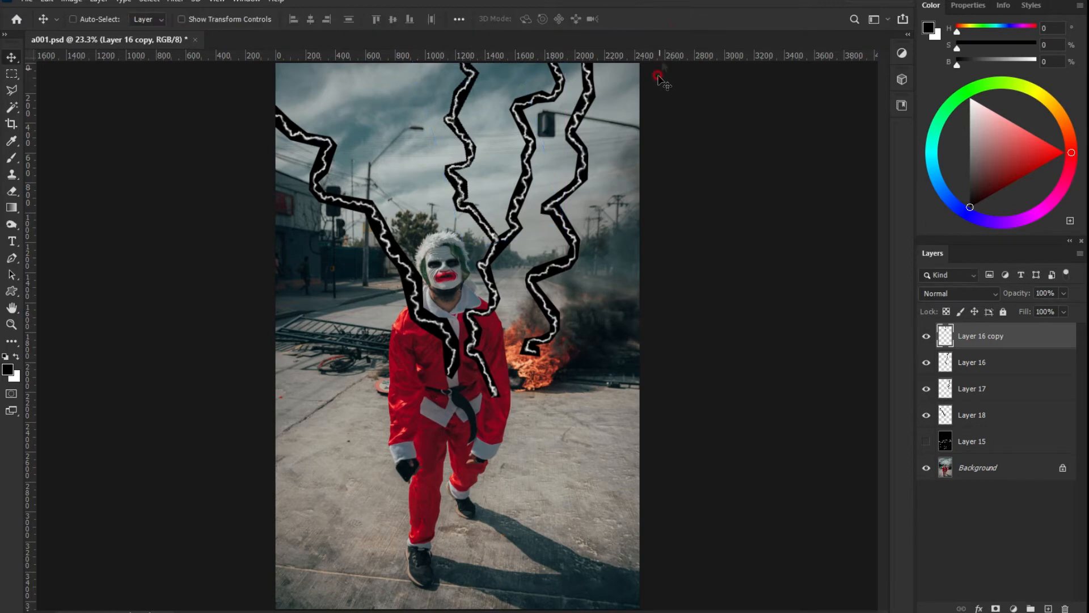
Nudge the branch copy about 10 px right and 5 px down to align its tip with the main bolt.
{"action": "scroll", "coordinate": [549, 279], "scroll_direction": "up", "scroll_amount": 5}
{"action": "scroll", "coordinate": [549, 278], "scroll_direction": "up", "scroll_amount": 1}
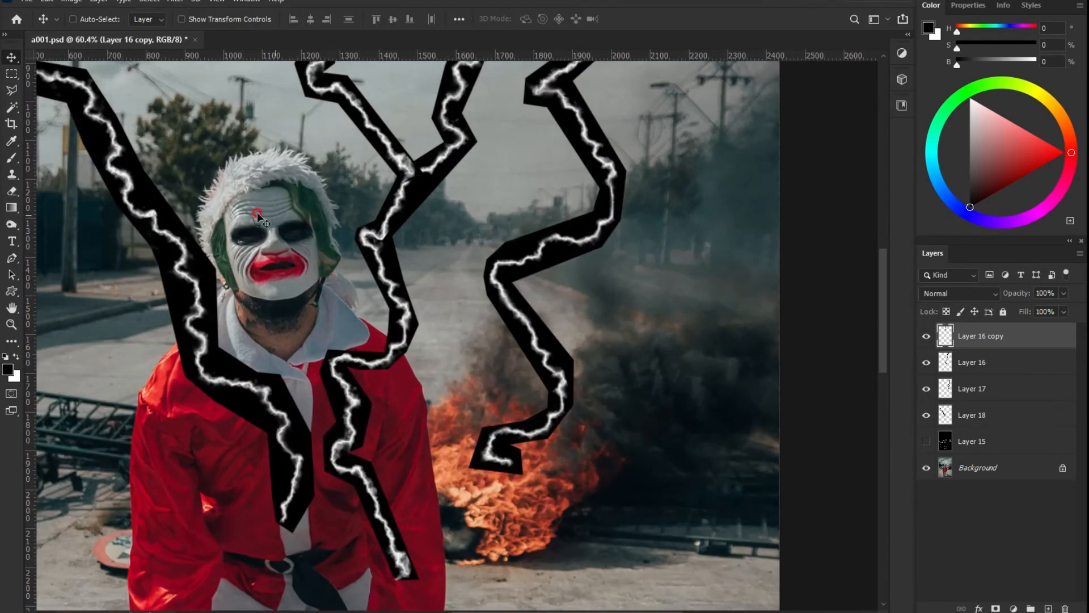
{"action": "key", "text": "e"}
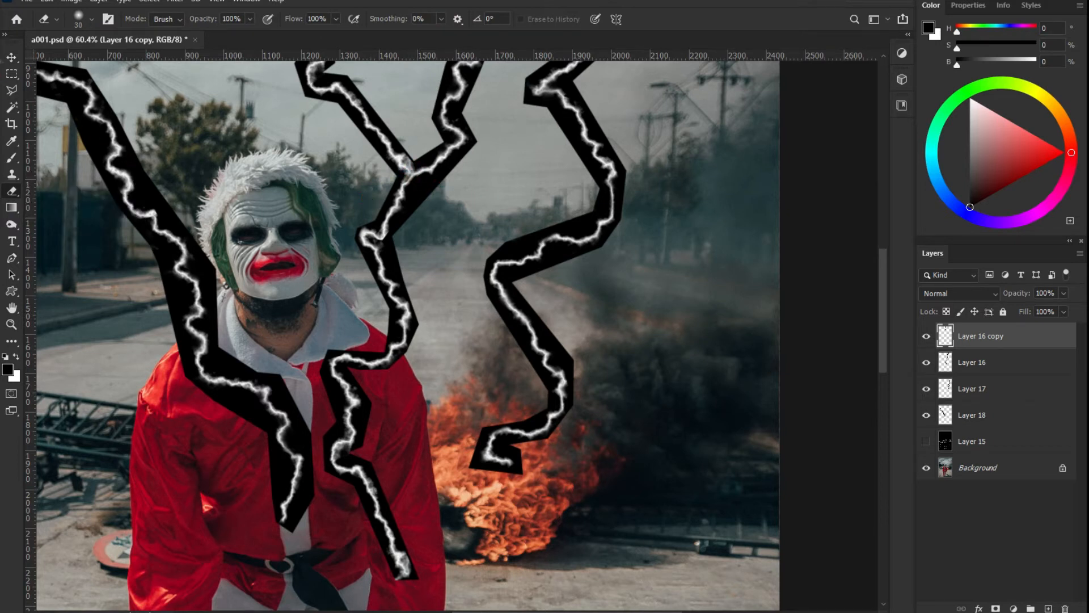
{"action": "left_click", "coordinate": [13, 61]}
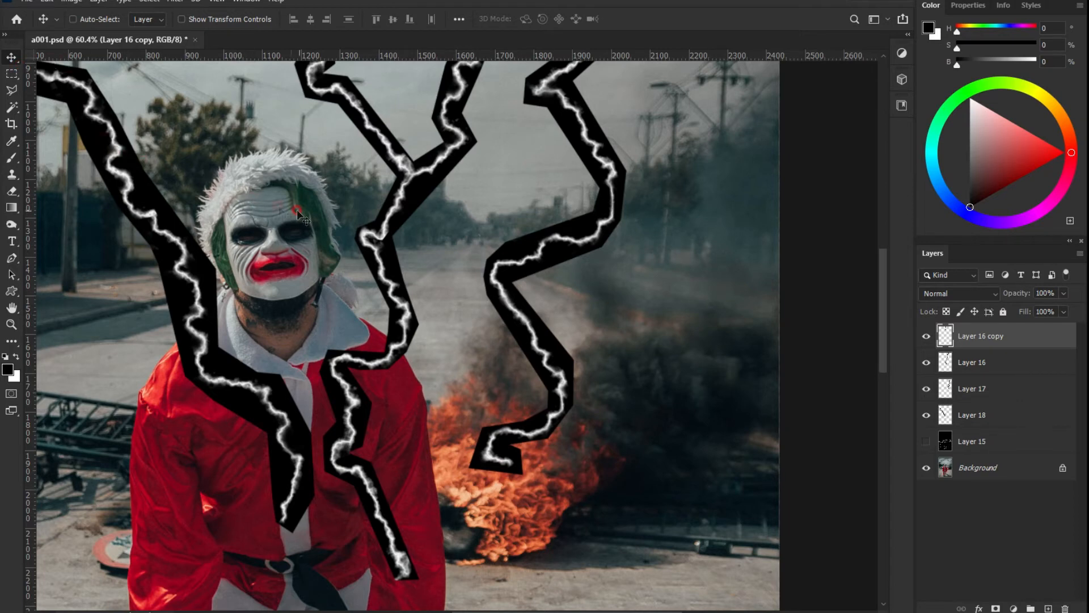
{"action": "scroll", "coordinate": [400, 163], "scroll_direction": "up", "scroll_amount": 3}
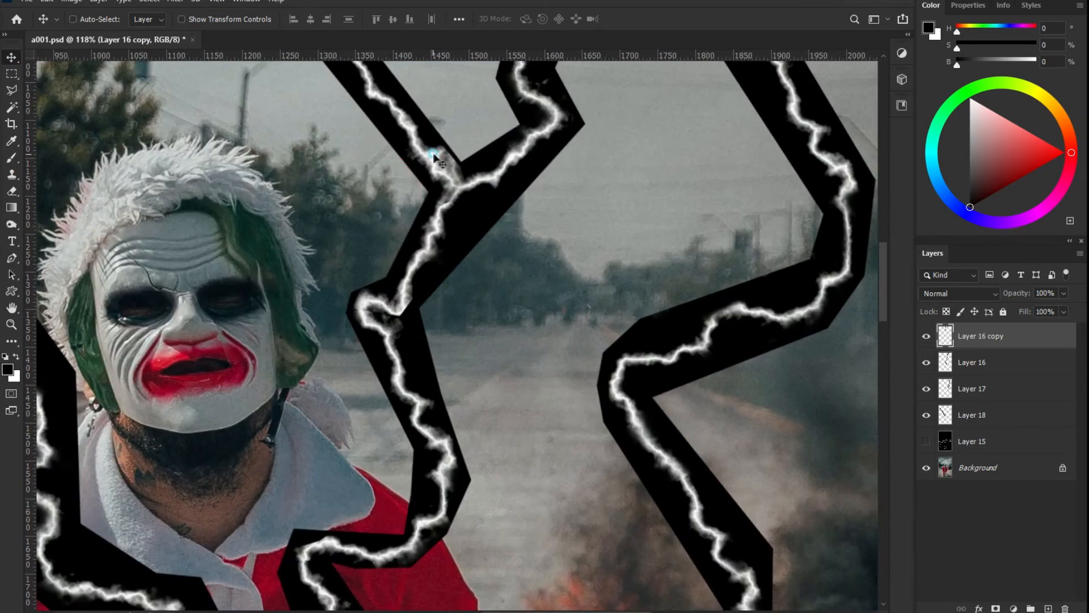
{"action": "left_click_drag", "start_coordinate": [432, 152], "coordinate": [441, 158]}
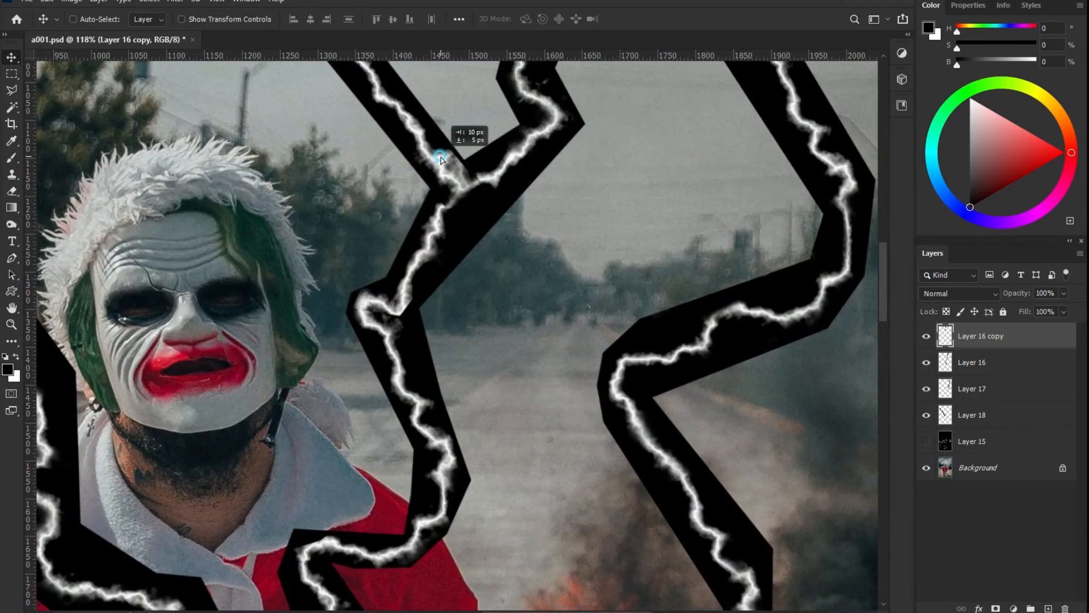
Erase the branch copy's excess end where it overlaps the main bolt at the junction.
{"action": "left_click", "coordinate": [9, 194]}
{"action": "mouse_move", "coordinate": [448, 208]}
{"action": "left_mouse_down"}
{"action": "mouse_move", "coordinate": [485, 183]}
{"action": "mouse_move", "coordinate": [450, 134]}
{"action": "left_mouse_up"}
{"action": "scroll", "coordinate": [541, 180], "scroll_direction": "down", "scroll_amount": 6}
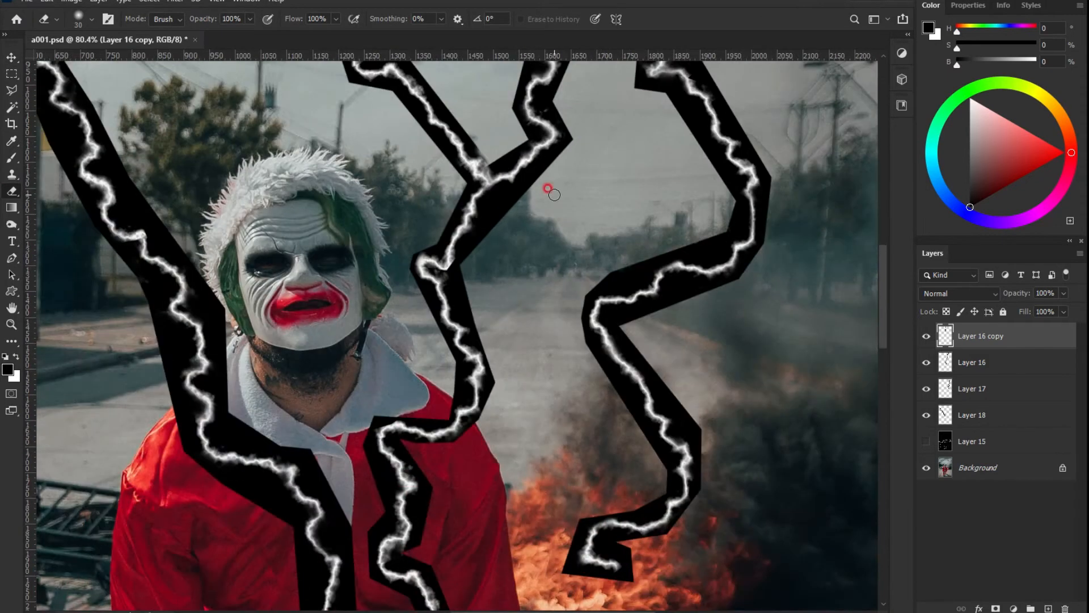
{"action": "scroll", "coordinate": [547, 414], "scroll_direction": "down", "scroll_amount": 2}
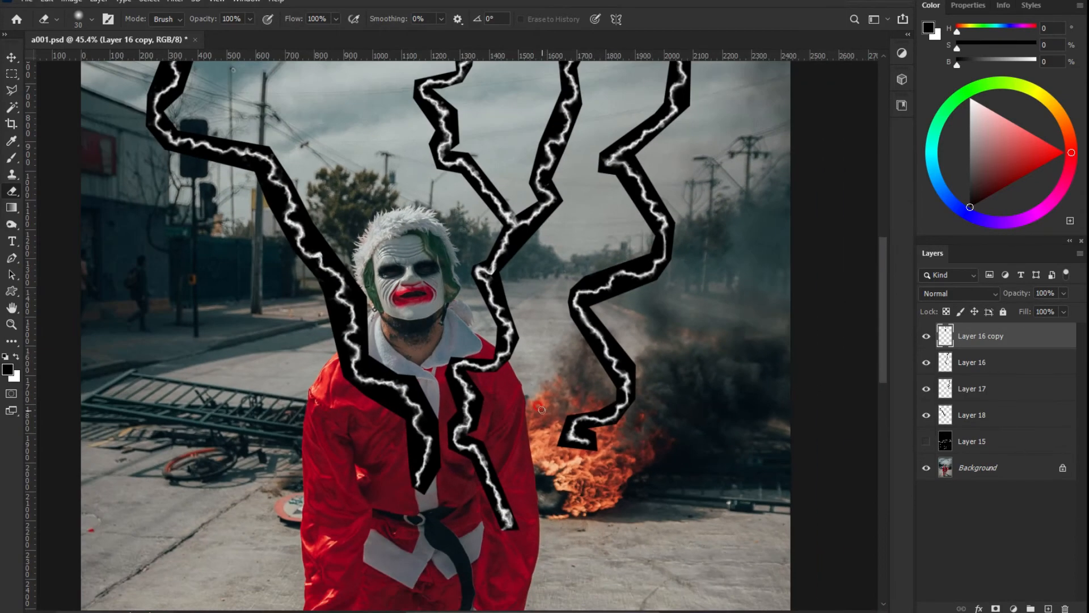
Merge the four bolt layers, Layer 16 copy through Layer 18, and lower the merged layer's opacity to 30%.
{"action": "scroll", "coordinate": [341, 369], "scroll_direction": "up", "scroll_amount": 5}
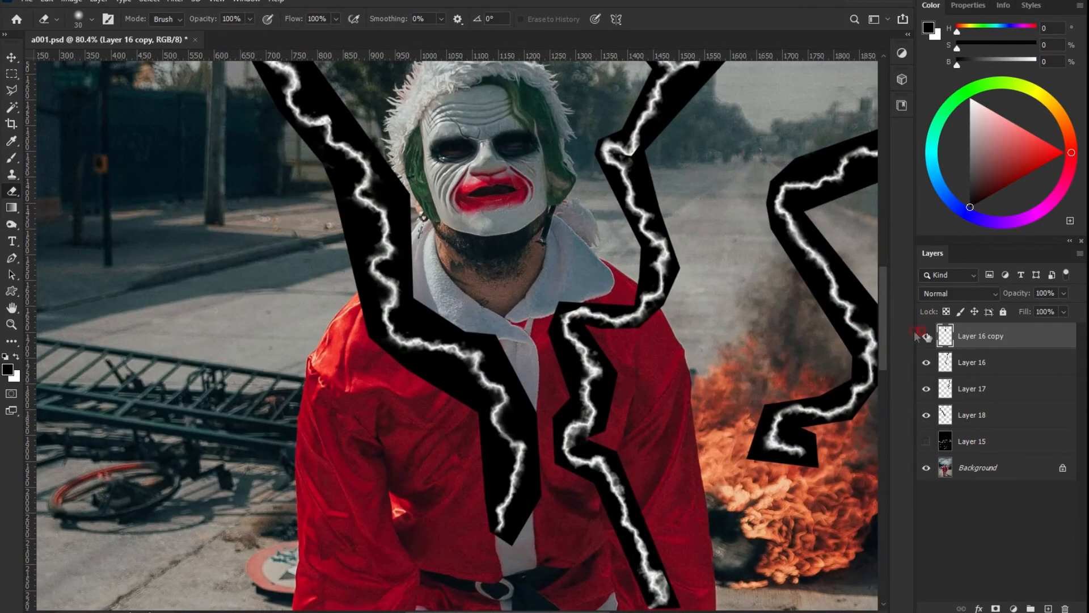
{"action": "left_click", "coordinate": [988, 412], "text": "shift"}
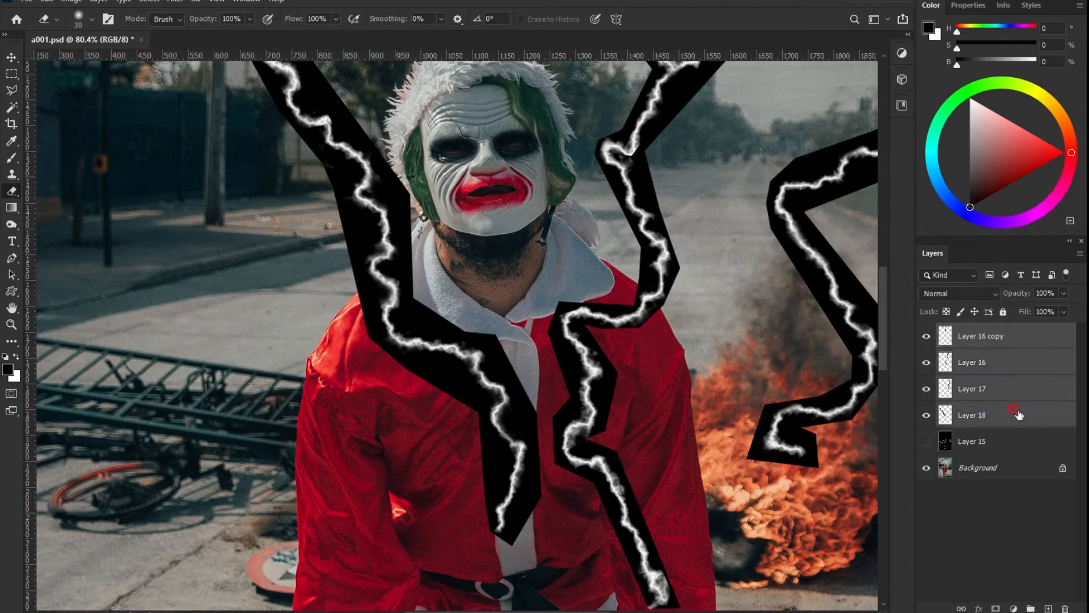
{"action": "key", "text": "ctrl+e"}
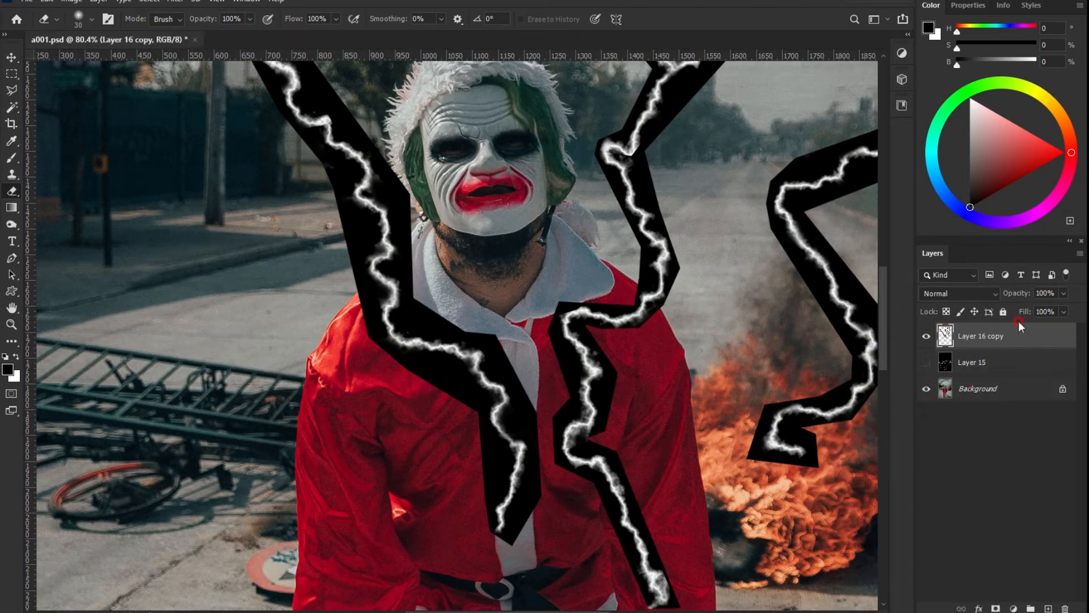
{"action": "left_click", "coordinate": [1063, 293]}
{"action": "left_click", "coordinate": [1022, 308]}
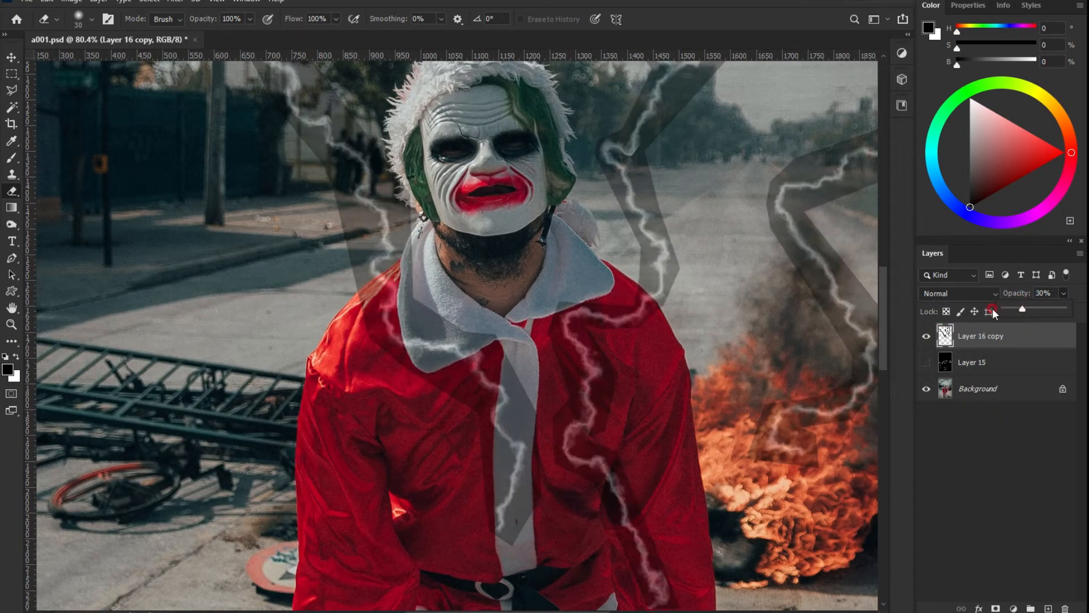
Erase the parts of the bolts that overlap the clown's collar, shoulders and torso, enlarging the eraser for the bigger areas.
{"action": "left_click", "coordinate": [377, 275]}
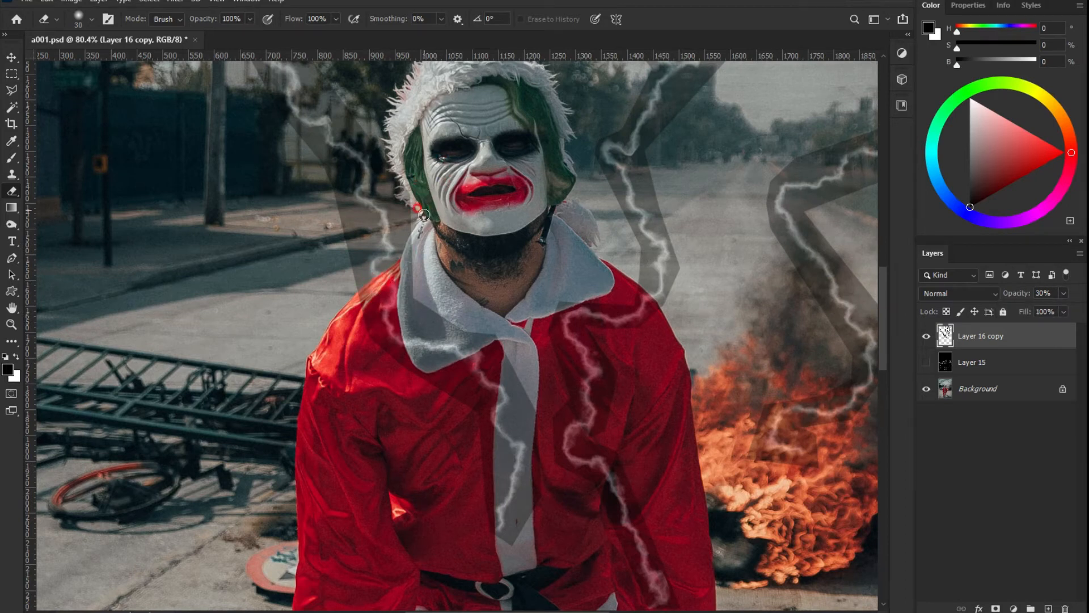
{"action": "left_click_drag", "start_coordinate": [414, 244], "coordinate": [353, 322]}
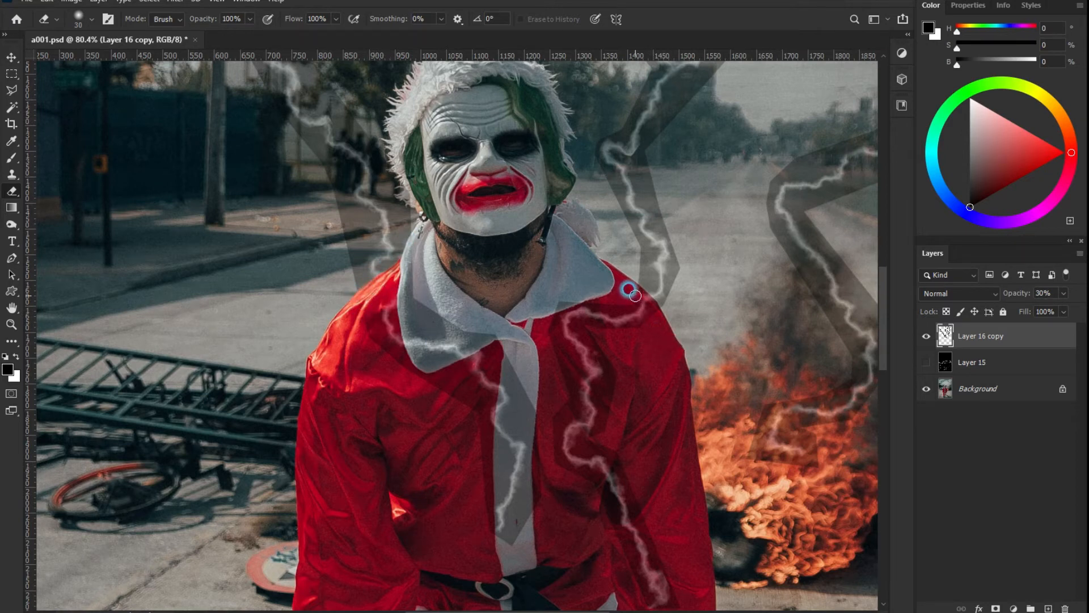
{"action": "mouse_move", "coordinate": [635, 309]}
{"action": "left_mouse_down"}
{"action": "mouse_move", "coordinate": [609, 324]}
{"action": "mouse_move", "coordinate": [555, 319]}
{"action": "mouse_move", "coordinate": [619, 317]}
{"action": "left_mouse_up"}
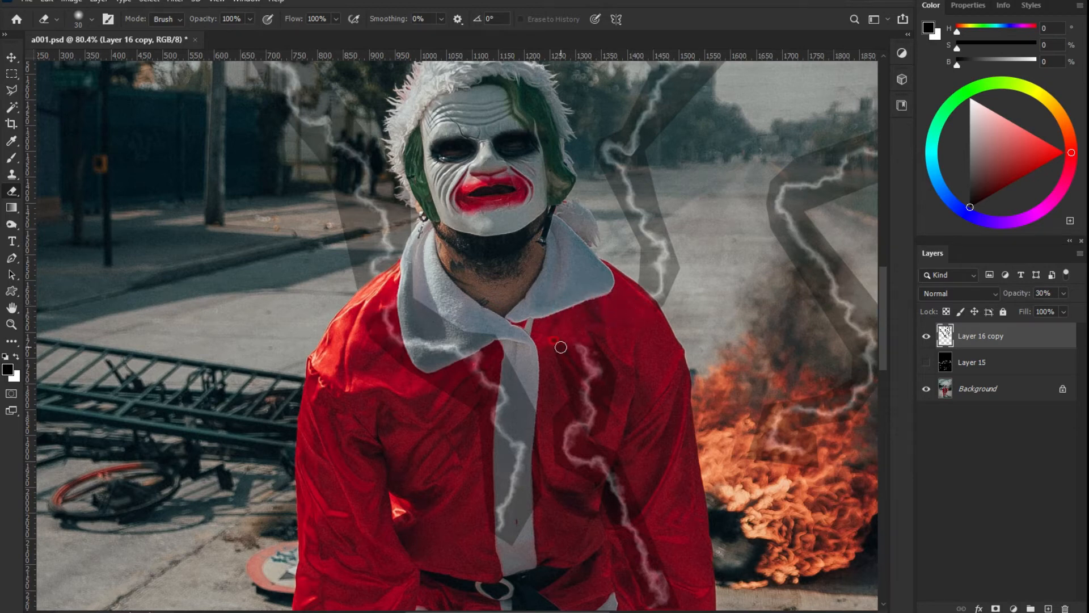
{"action": "scroll", "coordinate": [560, 347], "scroll_direction": "down", "scroll_amount": 3}
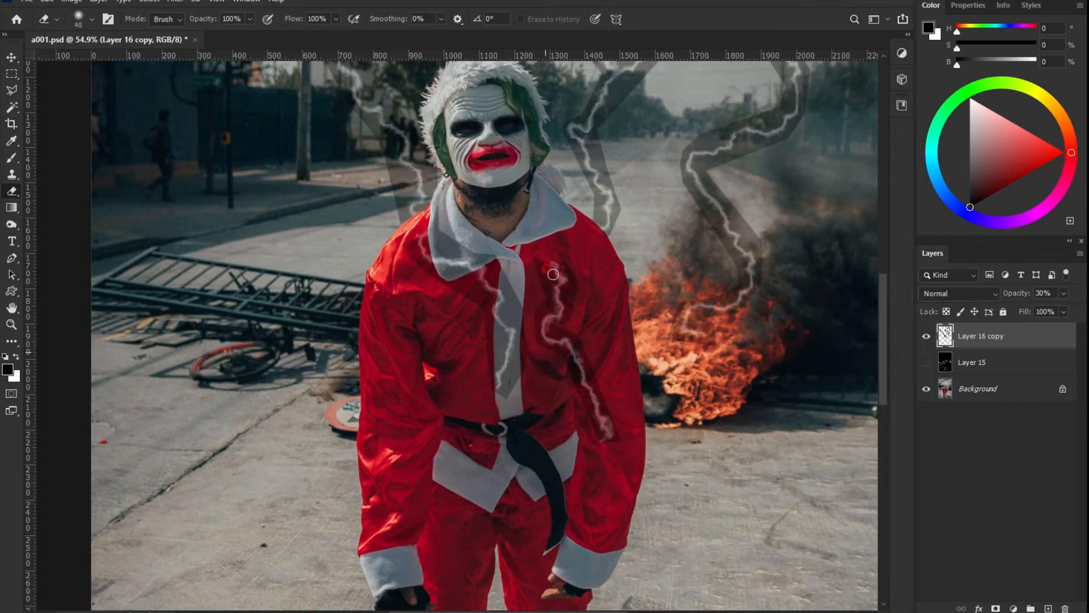
{"action": "key", "text": "bracketright"}
{"action": "key", "text": "bracketright"}
{"action": "key", "text": "bracketright"}
{"action": "key", "text": "bracketright"}
{"action": "mouse_move", "coordinate": [556, 360]}
{"action": "left_mouse_down"}
{"action": "mouse_move", "coordinate": [602, 416]}
{"action": "mouse_move", "coordinate": [550, 250]}
{"action": "mouse_move", "coordinate": [506, 374]}
{"action": "mouse_move", "coordinate": [491, 278]}
{"action": "mouse_move", "coordinate": [431, 267]}
{"action": "mouse_move", "coordinate": [448, 264]}
{"action": "left_mouse_up"}
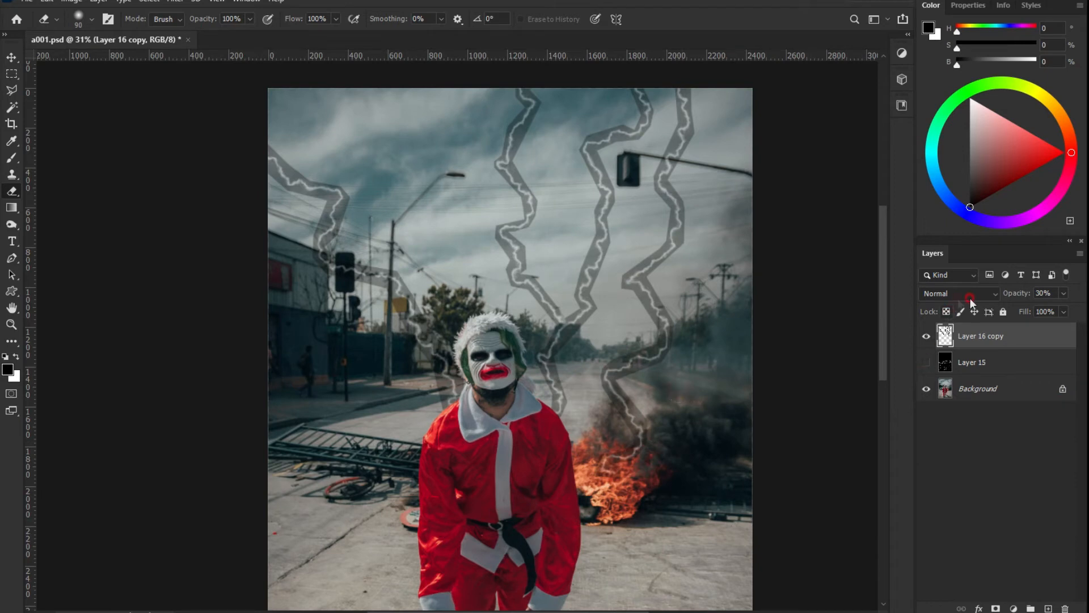
Set the merged bolt layer's opacity to 100% and its blend mode to Screen.
{"action": "left_click", "coordinate": [1061, 293]}
{"action": "mouse_move", "coordinate": [1040, 308]}
{"action": "left_mouse_down"}
{"action": "mouse_move", "coordinate": [1080, 311]}
{"action": "mouse_move", "coordinate": [1051, 308]}
{"action": "left_mouse_up"}
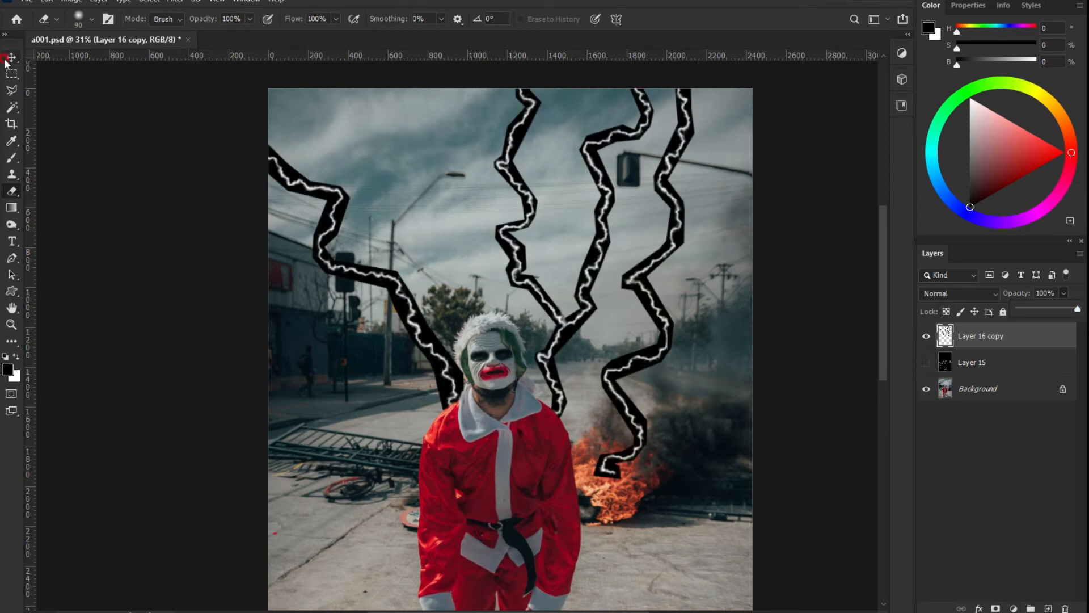
{"action": "key", "text": "v"}
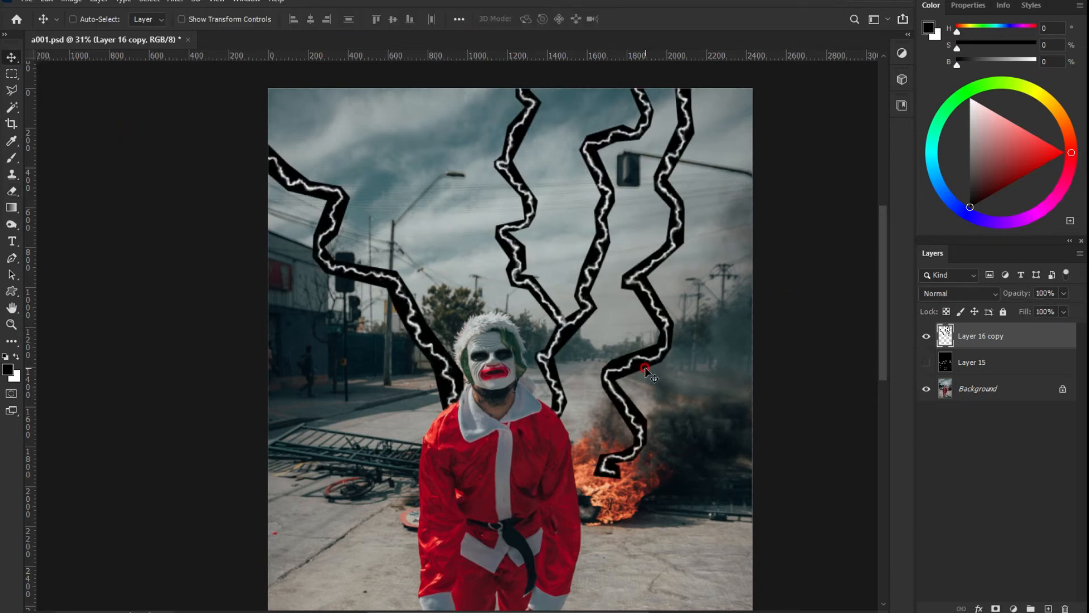
{"action": "scroll", "coordinate": [645, 369], "scroll_direction": "up", "scroll_amount": 2}
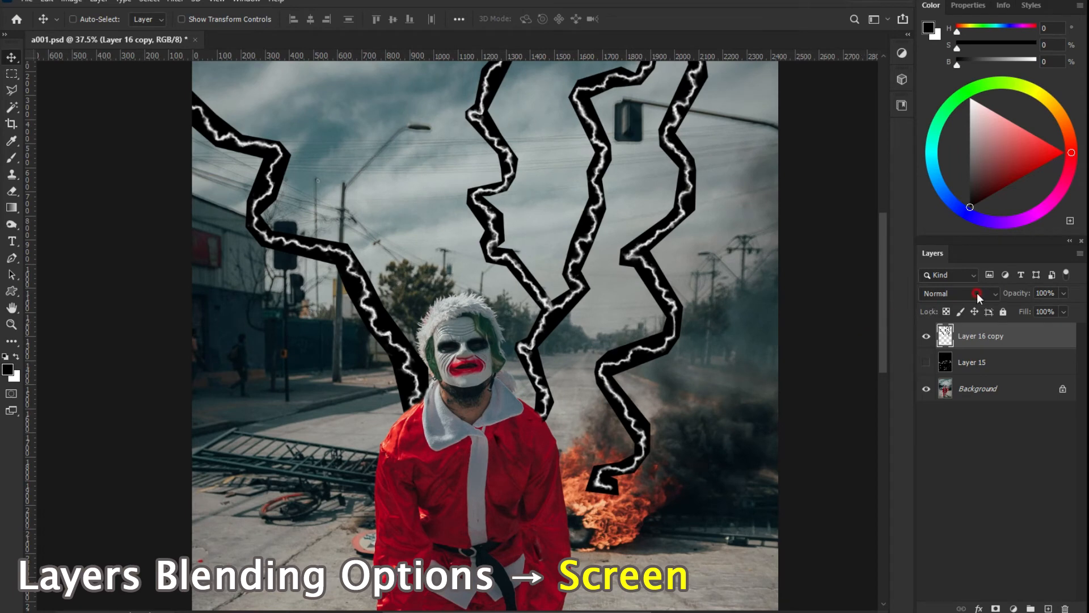
{"action": "left_click", "coordinate": [977, 294]}
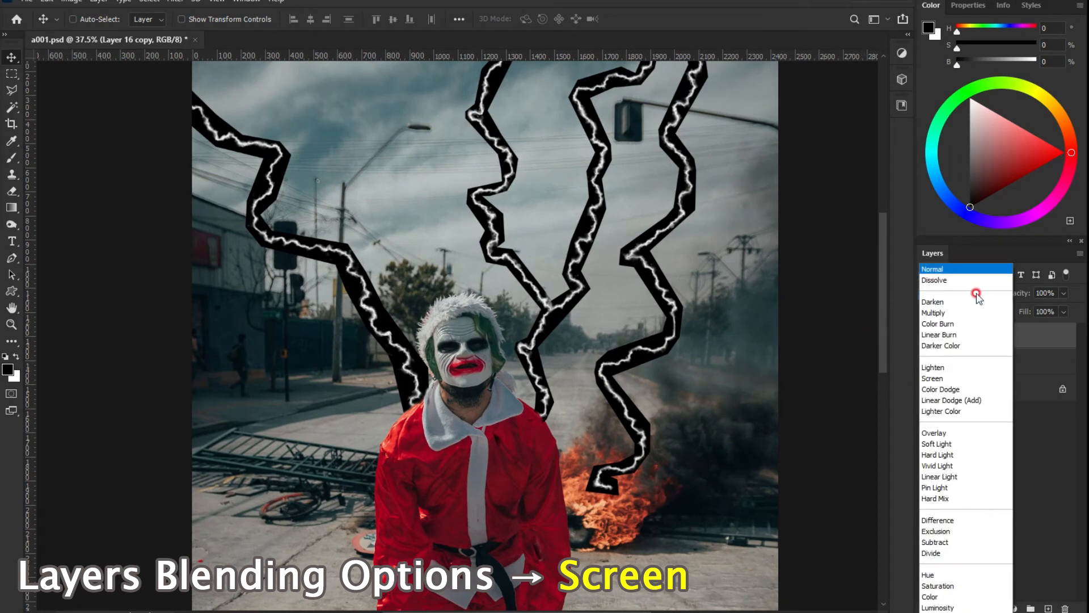
{"action": "left_click", "coordinate": [963, 379]}
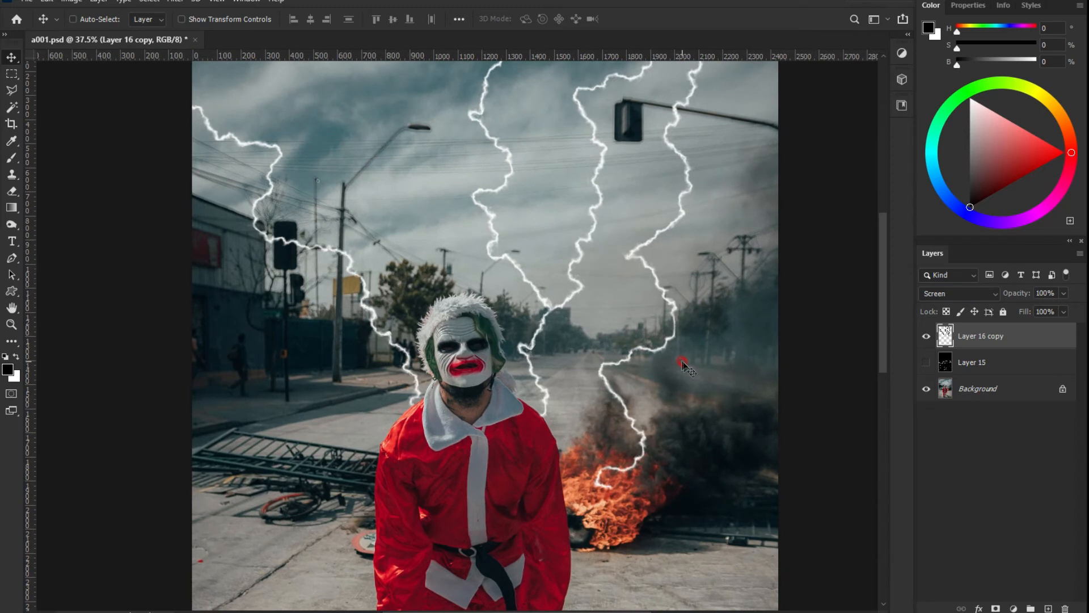
Outline the bolt on the traffic-light side with a polygonal selection and copy it onto a new layer.
{"action": "key", "text": "ctrl+s"}
{"action": "left_click", "coordinate": [17, 97]}
{"action": "left_click", "coordinate": [178, 286]}
{"action": "left_click", "coordinate": [460, 480]}
{"action": "left_click", "coordinate": [439, 278]}
{"action": "left_click", "coordinate": [243, 92]}
{"action": "left_click", "coordinate": [152, 82]}
{"action": "double_click", "coordinate": [113, 241]}
{"action": "key", "text": "ctrl+shift+j"}
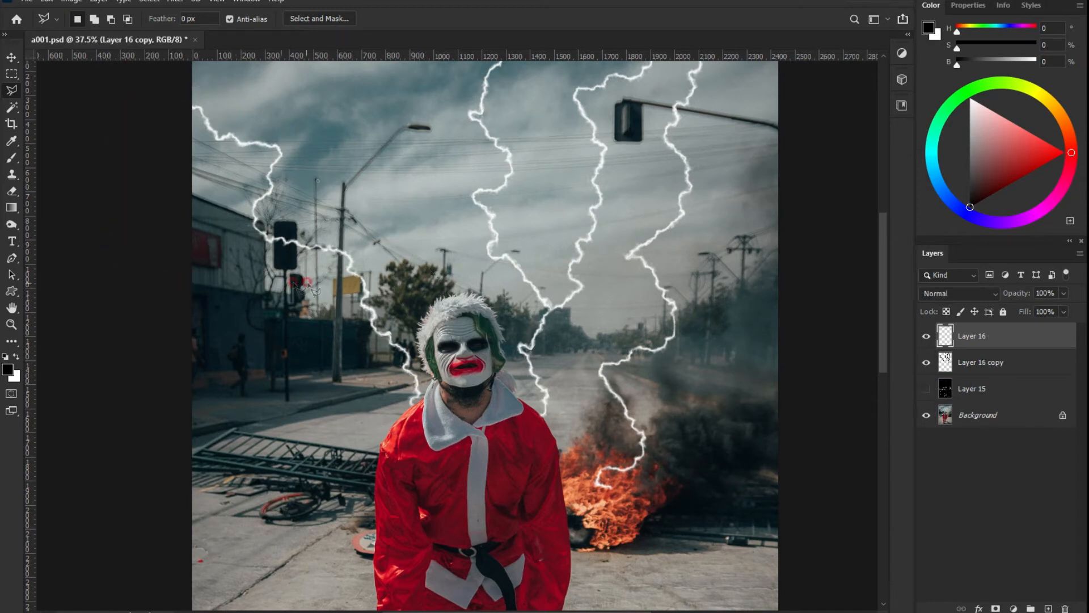
Move the copied bolt above the clown's head and rotate it about 6° so it extends up into the sky.
{"action": "left_click", "coordinate": [15, 55]}
{"action": "left_click_drag", "start_coordinate": [287, 129], "coordinate": [377, 112]}
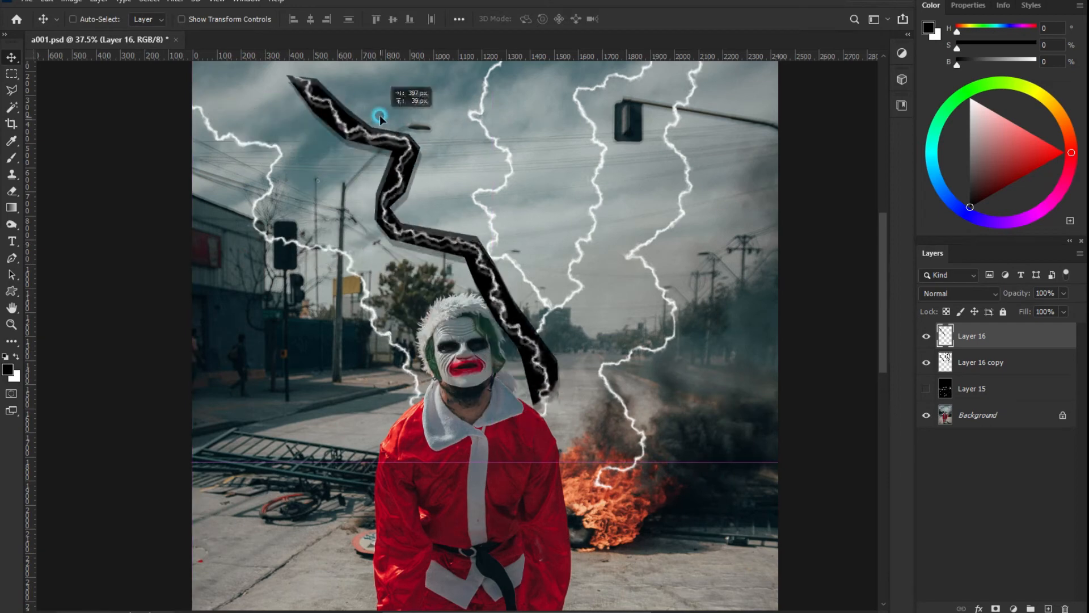
{"action": "key", "text": "ctrl+t"}
{"action": "left_click_drag", "start_coordinate": [653, 420], "coordinate": [563, 499]}
{"action": "left_click_drag", "start_coordinate": [439, 292], "coordinate": [405, 213]}
{"action": "left_click_drag", "start_coordinate": [515, 456], "coordinate": [629, 437]}
{"action": "left_click_drag", "start_coordinate": [451, 213], "coordinate": [421, 213]}
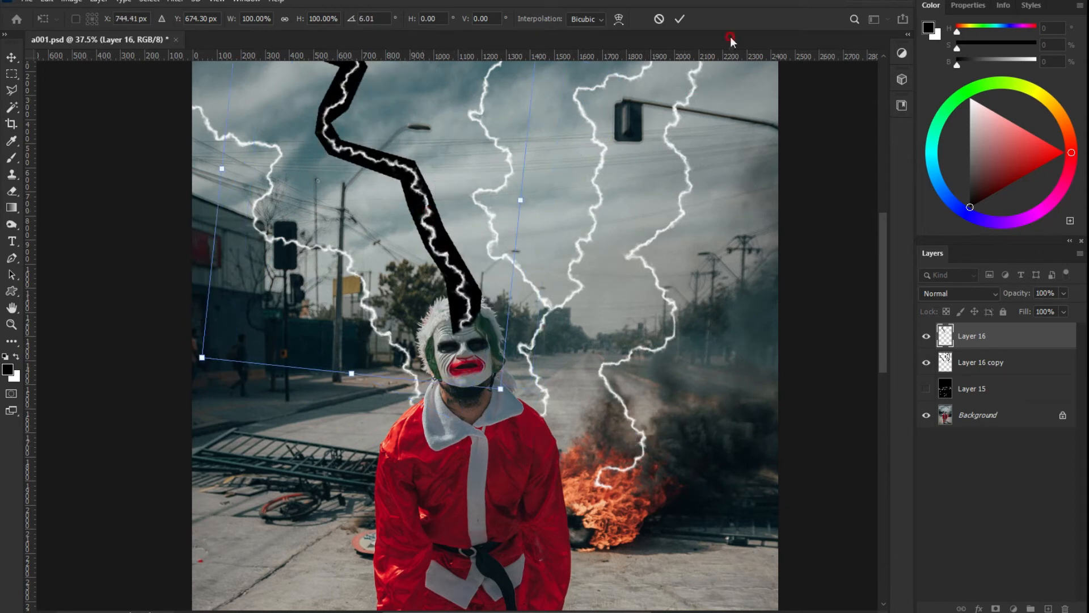
{"action": "left_click", "coordinate": [679, 19]}
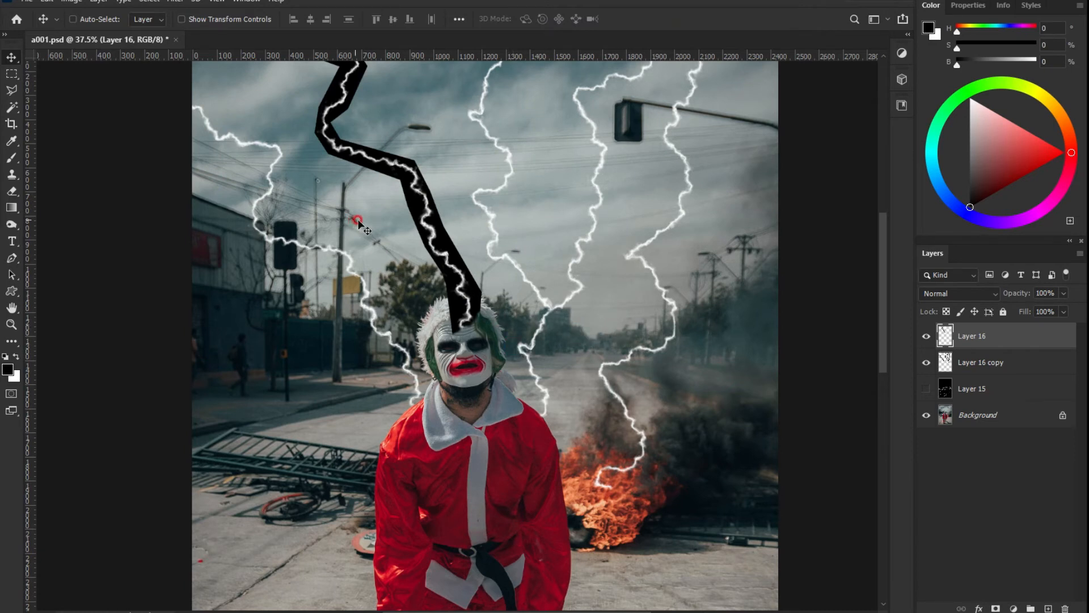
Flip the copied bolt horizontally, then rotate and move it so its tip reaches the top of the clown's hat.
{"action": "key", "text": "ctrl"}
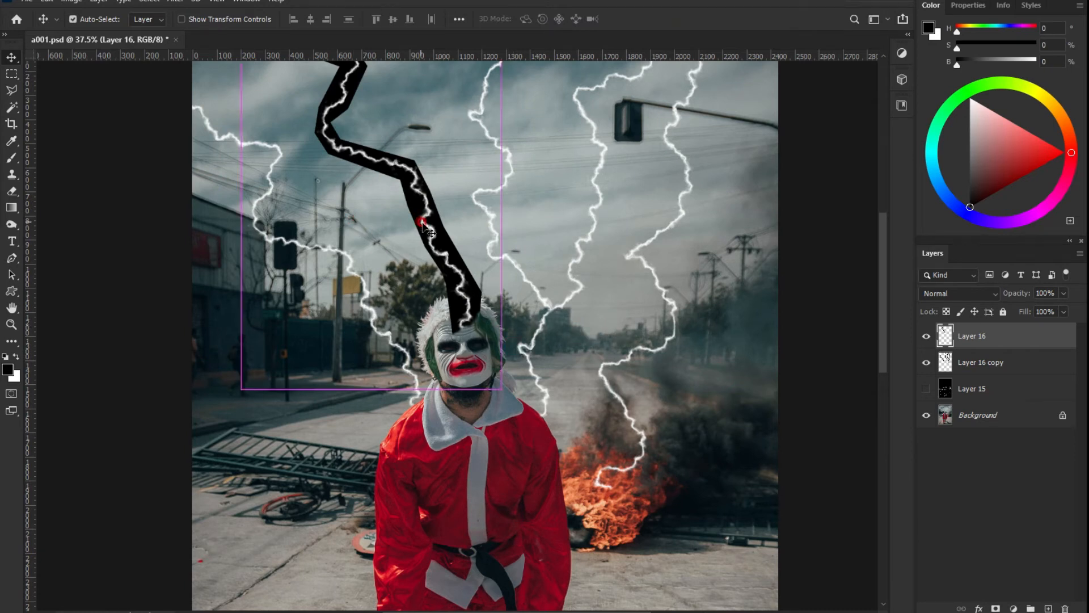
{"action": "key", "text": "ctrl+t"}
{"action": "right_click", "coordinate": [423, 219]}
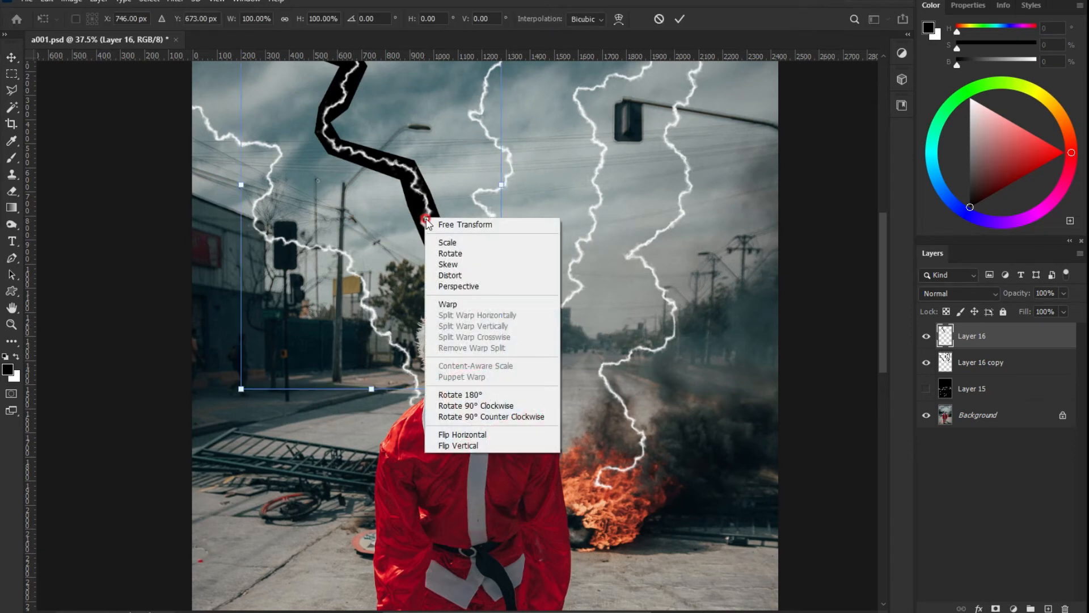
{"action": "left_click", "coordinate": [530, 435]}
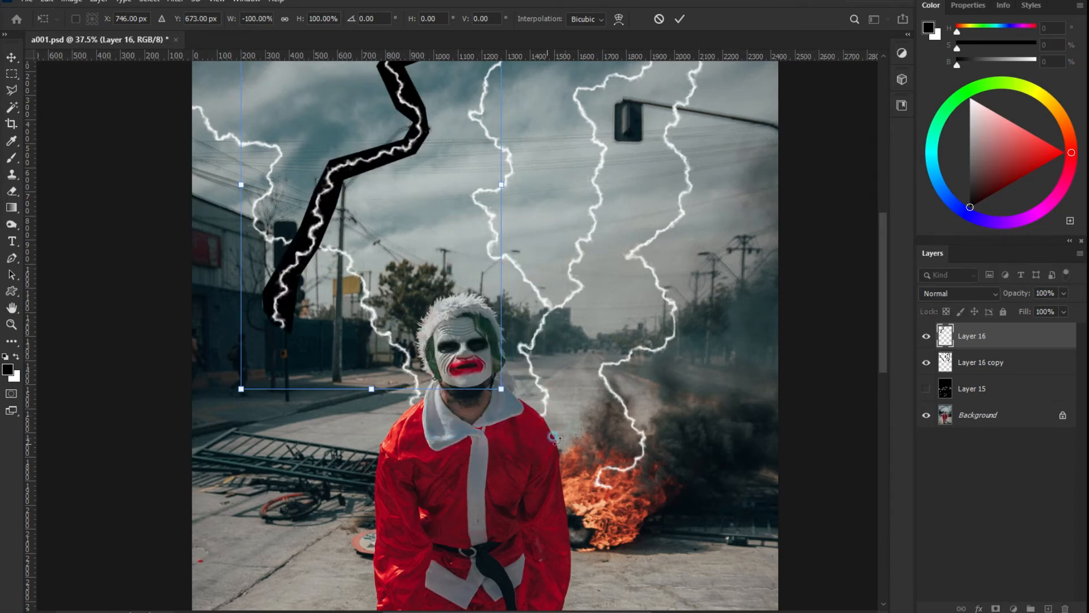
{"action": "left_click_drag", "start_coordinate": [554, 438], "coordinate": [692, 255]}
{"action": "left_click_drag", "start_coordinate": [397, 221], "coordinate": [431, 163]}
{"action": "left_click", "coordinate": [680, 19]}
Shift the copied bolt about 12 px to the right and erase its end where it meets the white hair.
{"action": "scroll", "coordinate": [398, 314], "scroll_direction": "up", "scroll_amount": 3}
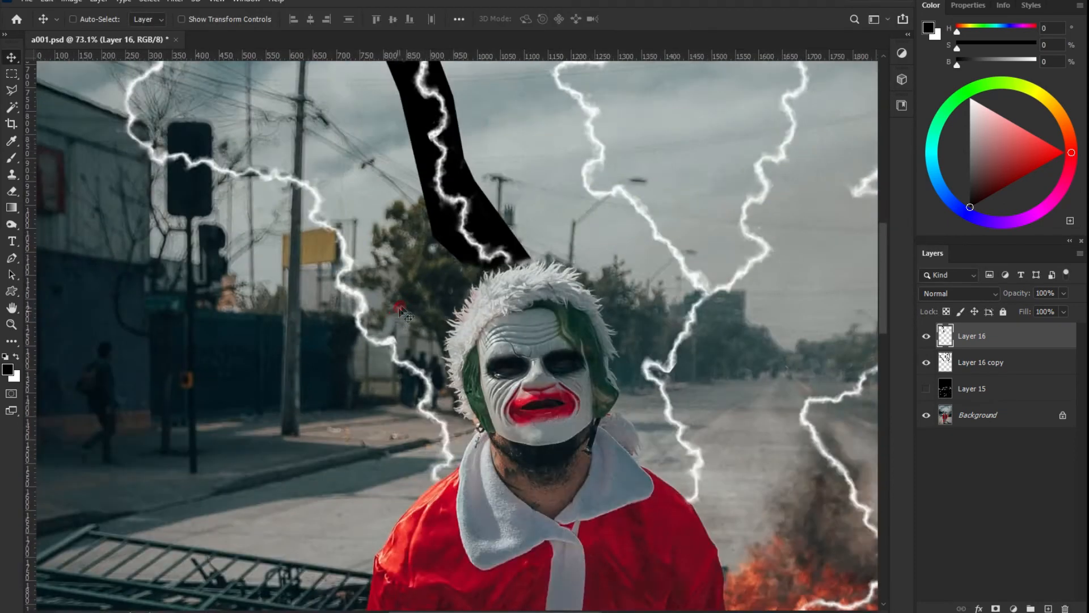
{"action": "scroll", "coordinate": [399, 313], "scroll_direction": "up", "scroll_amount": 4}
{"action": "scroll", "coordinate": [606, 329], "scroll_direction": "up", "scroll_amount": 2}
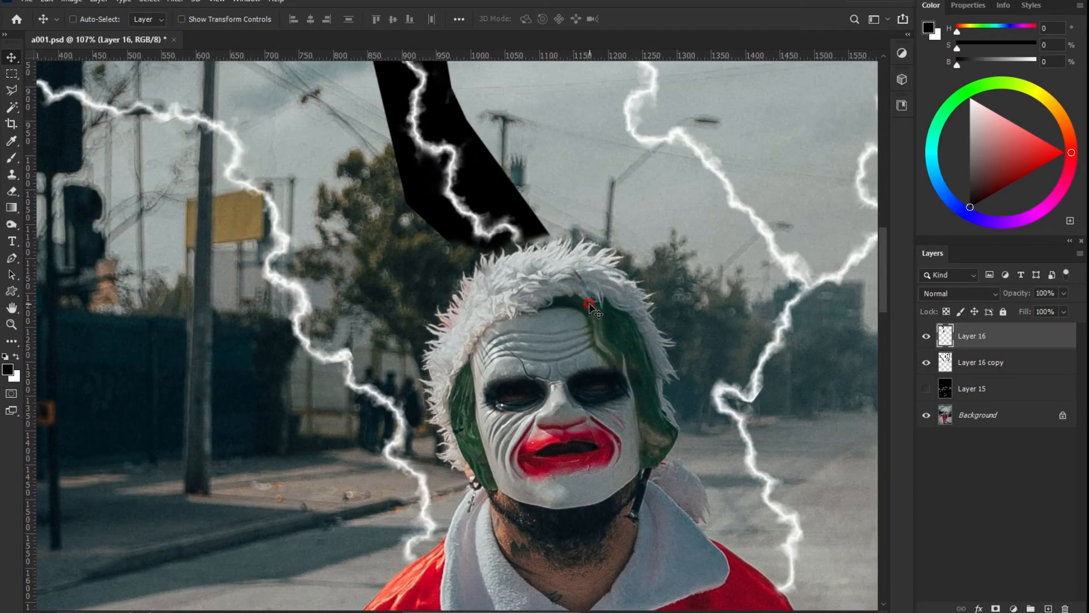
{"action": "left_click_drag", "start_coordinate": [523, 216], "coordinate": [537, 218]}
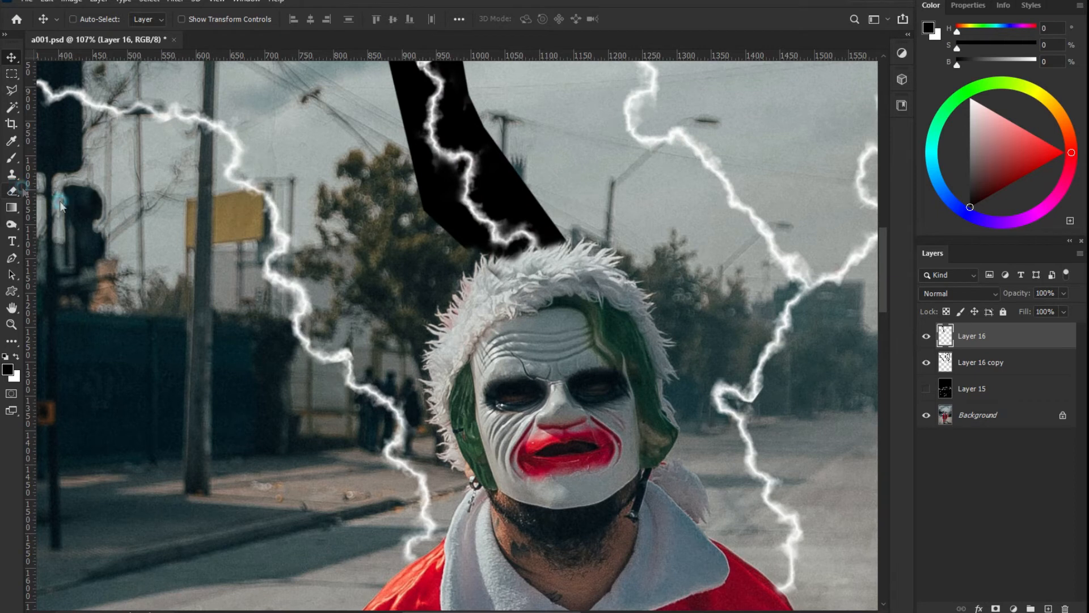
{"action": "left_click", "coordinate": [23, 191]}
{"action": "mouse_move", "coordinate": [588, 301]}
{"action": "left_mouse_down"}
{"action": "mouse_move", "coordinate": [562, 235]}
{"action": "mouse_move", "coordinate": [635, 288]}
{"action": "left_mouse_up"}
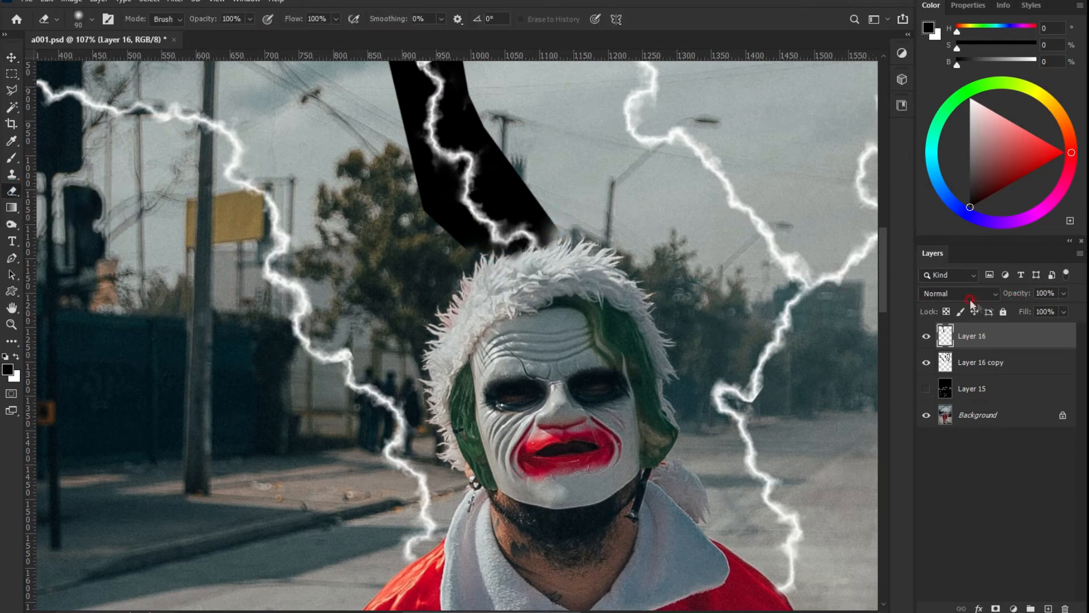
Merge Layer 16 with Layer 16 copy and set the merged layer's blend mode to Screen.
{"action": "left_click", "coordinate": [981, 364], "text": "ctrl"}
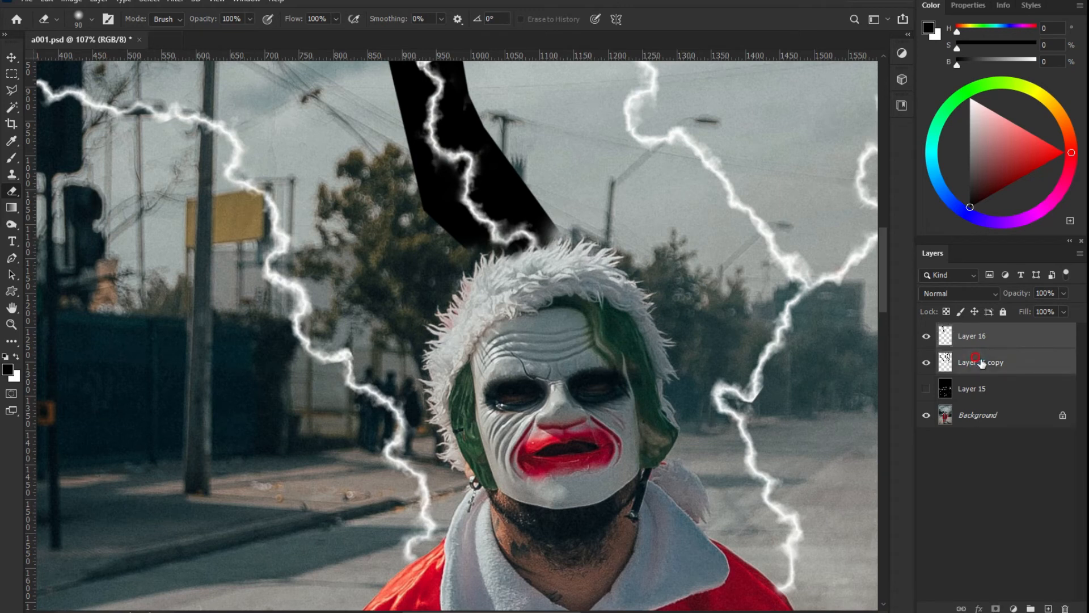
{"action": "key", "text": "ctrl+e"}
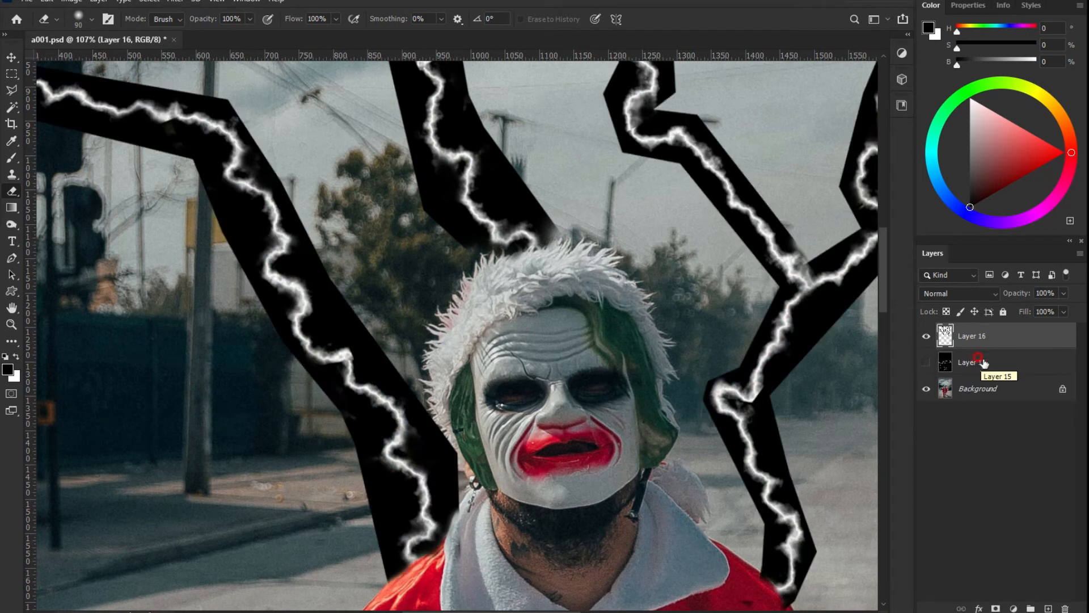
{"action": "left_click", "coordinate": [959, 293]}
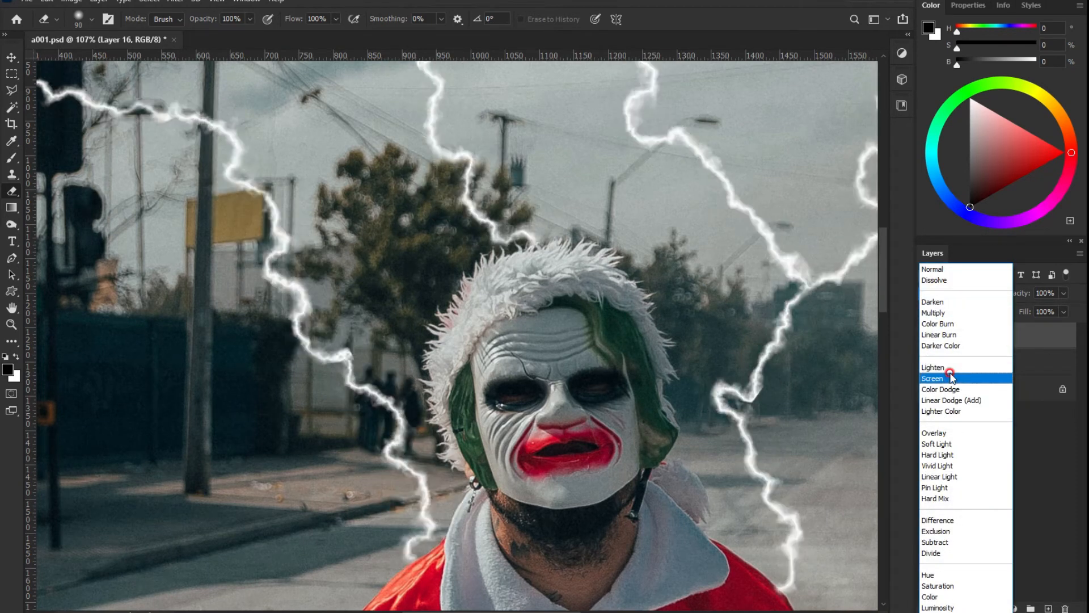
{"action": "left_click", "coordinate": [952, 377]}
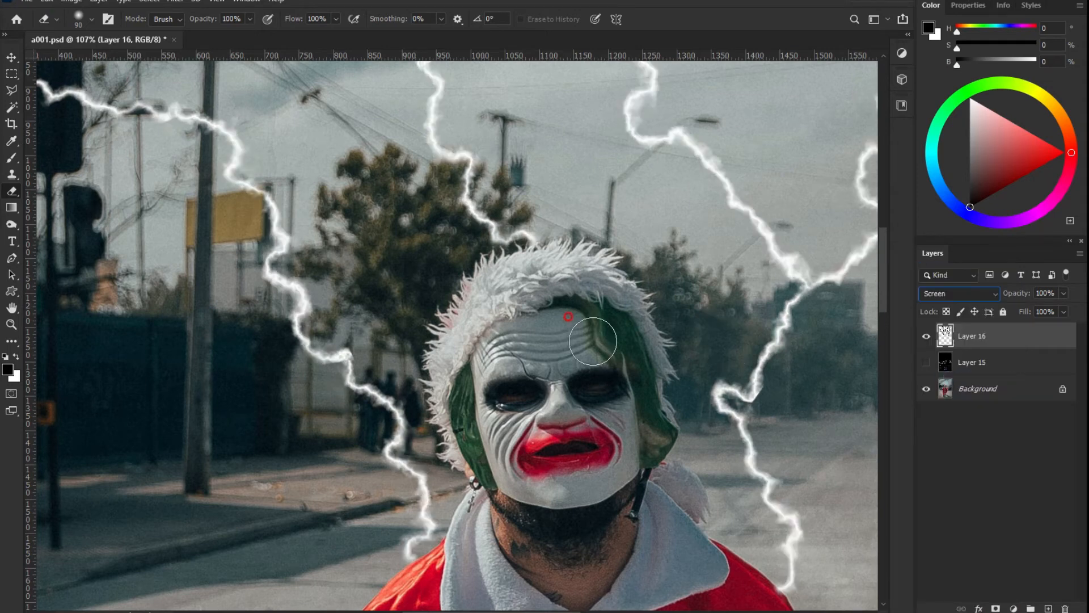
Open the Hue/Saturation adjustment for the merged lightning layer, Layer 16, and turn on Colorize.
{"action": "scroll", "coordinate": [586, 359], "scroll_direction": "down", "scroll_amount": 8}
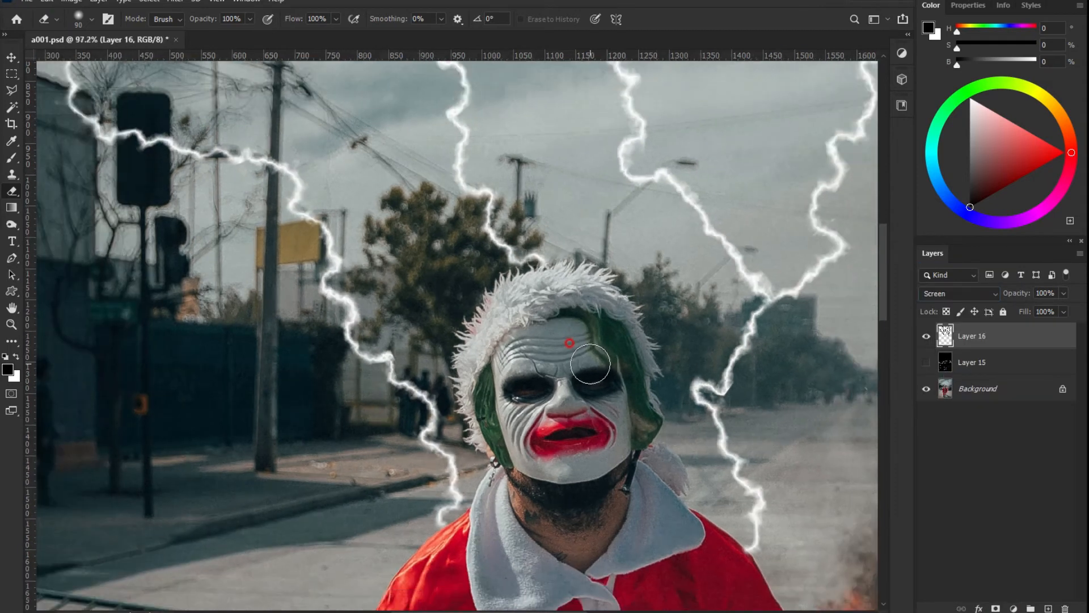
{"action": "scroll", "coordinate": [618, 361], "scroll_direction": "down", "scroll_amount": 2}
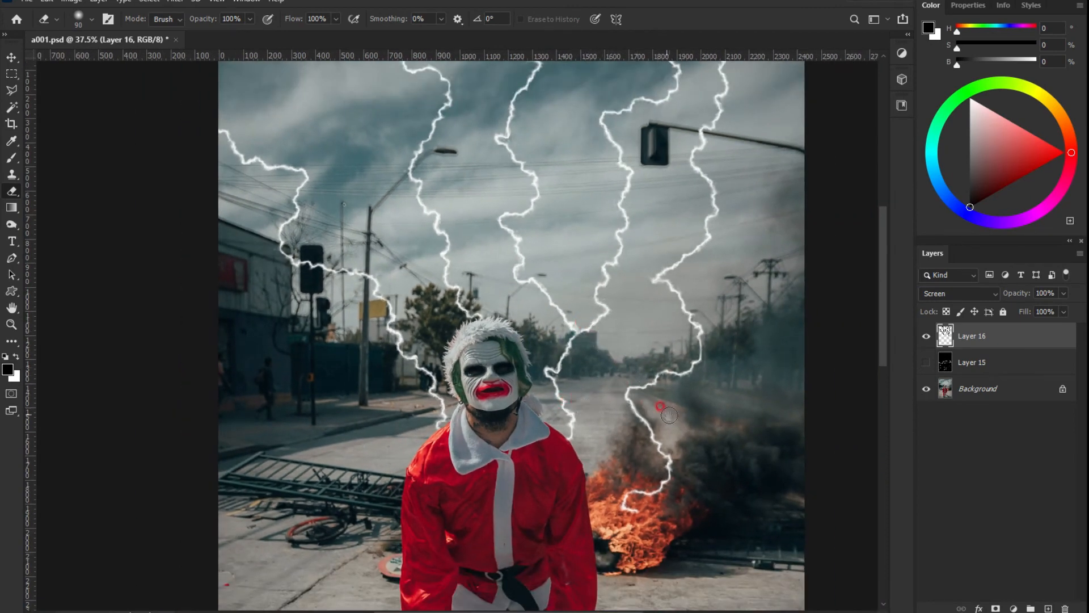
{"action": "scroll", "coordinate": [670, 415], "scroll_direction": "down", "scroll_amount": 2}
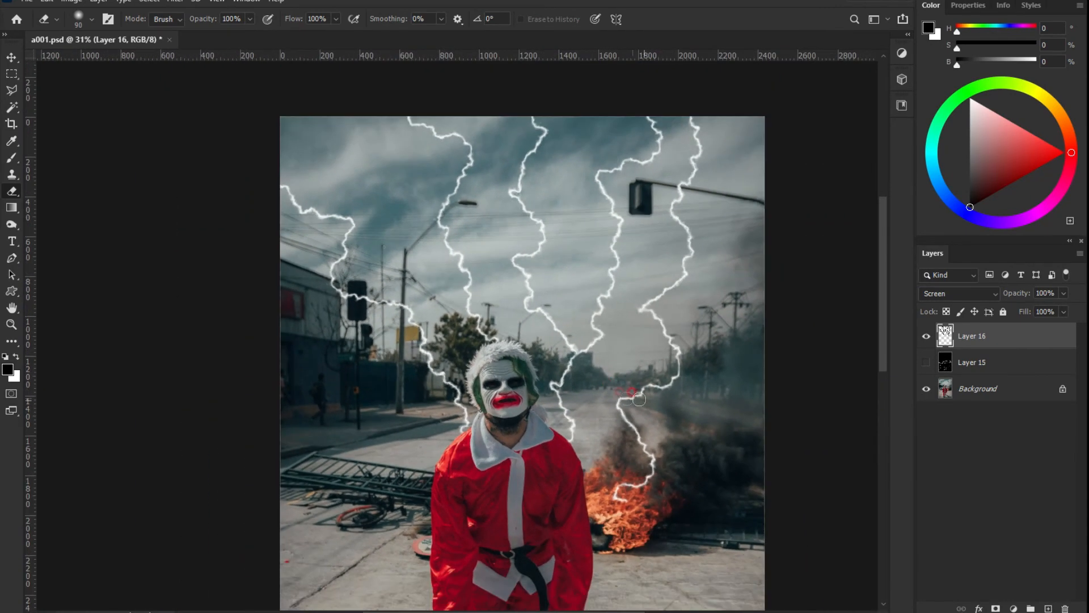
{"action": "scroll", "coordinate": [627, 403], "scroll_direction": "up", "scroll_amount": 2}
{"action": "left_click_drag", "start_coordinate": [514, 355], "coordinate": [519, 326]}
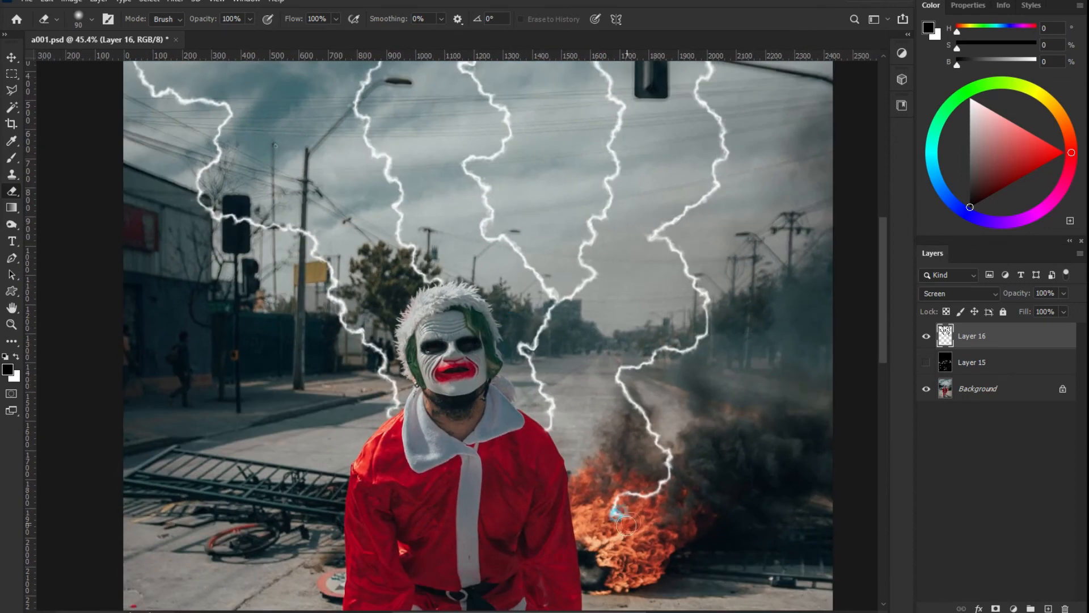
{"action": "left_click", "coordinate": [960, 334]}
{"action": "left_click", "coordinate": [74, 4]}
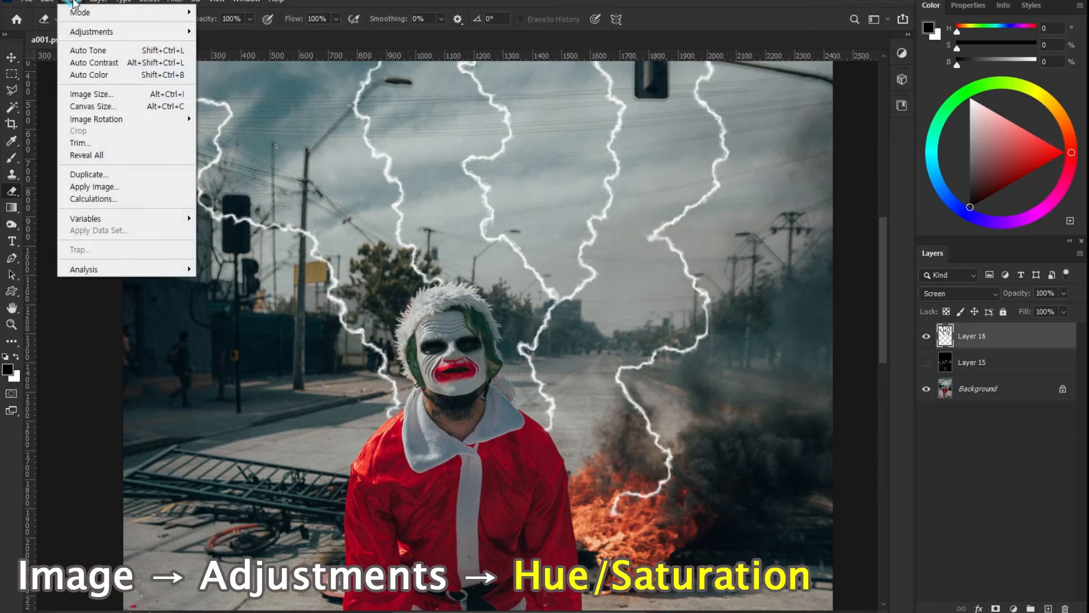
{"action": "mouse_move", "coordinate": [99, 32]}
{"action": "left_click", "coordinate": [273, 44]}
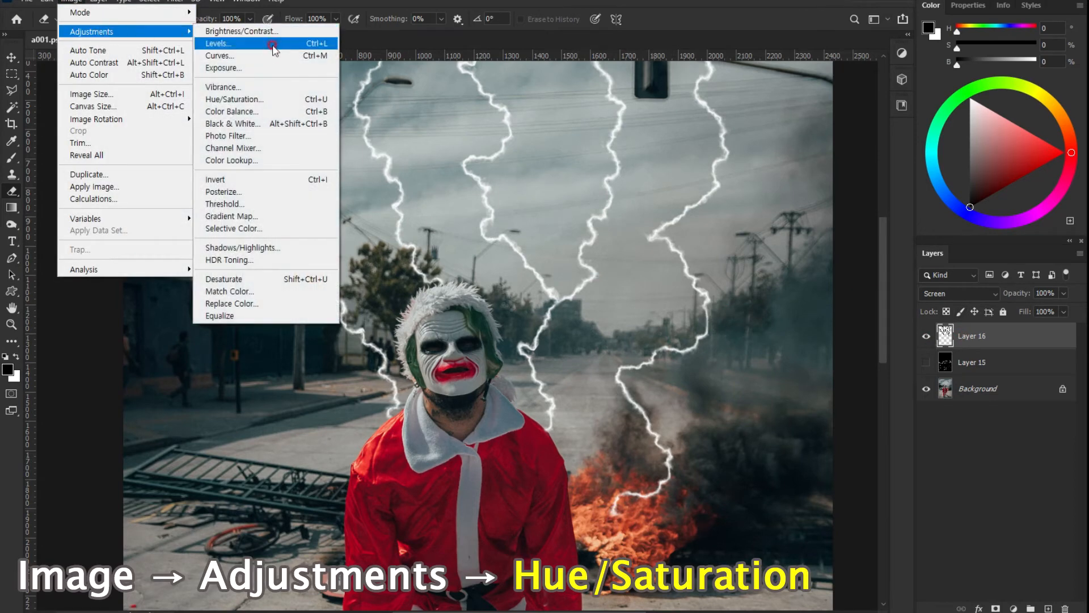
{"action": "left_click", "coordinate": [267, 99]}
{"action": "left_click_drag", "start_coordinate": [637, 215], "coordinate": [676, 336]}
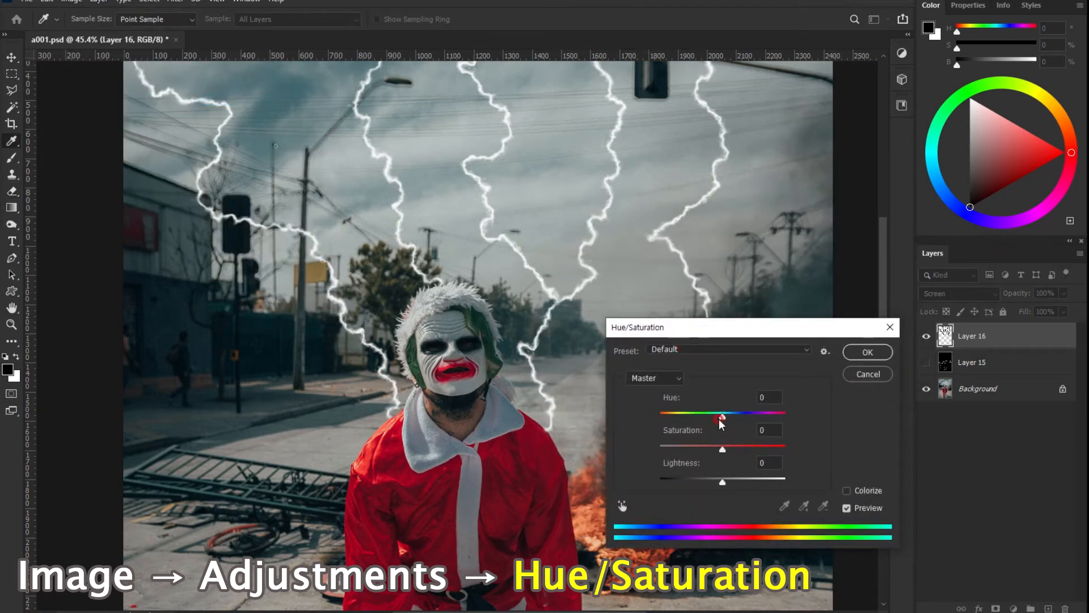
{"action": "mouse_move", "coordinate": [724, 420]}
{"action": "left_mouse_down"}
{"action": "mouse_move", "coordinate": [760, 418]}
{"action": "mouse_move", "coordinate": [724, 419]}
{"action": "left_mouse_up"}
{"action": "left_click", "coordinate": [809, 469]}
{"action": "left_click", "coordinate": [848, 491]}
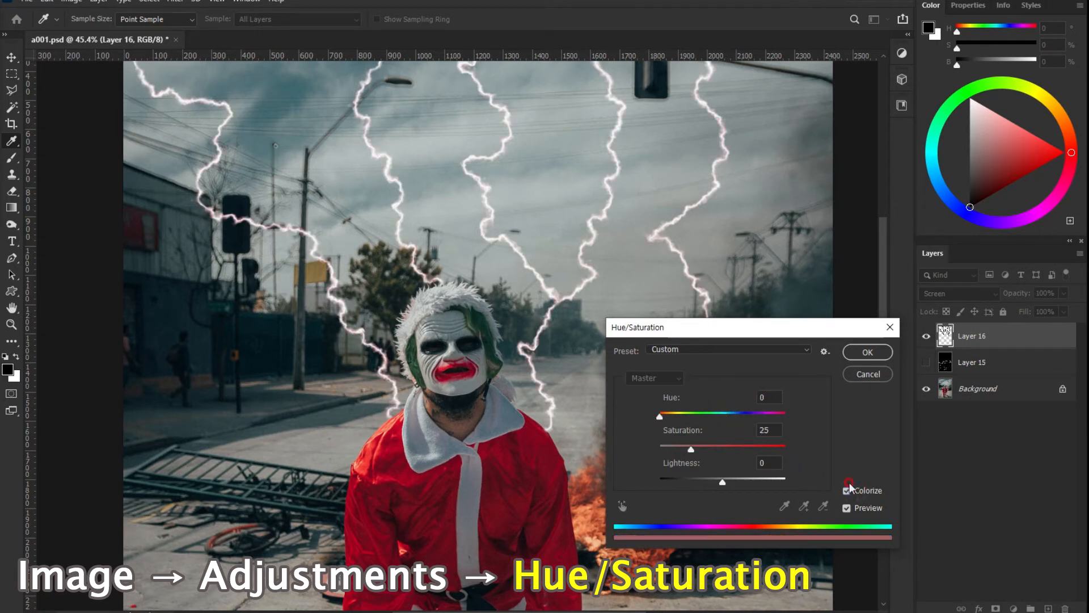
Colour the lightning bolts red with hue 0 and saturation +100, and apply the adjustment.
{"action": "left_click_drag", "start_coordinate": [711, 450], "coordinate": [769, 450]}
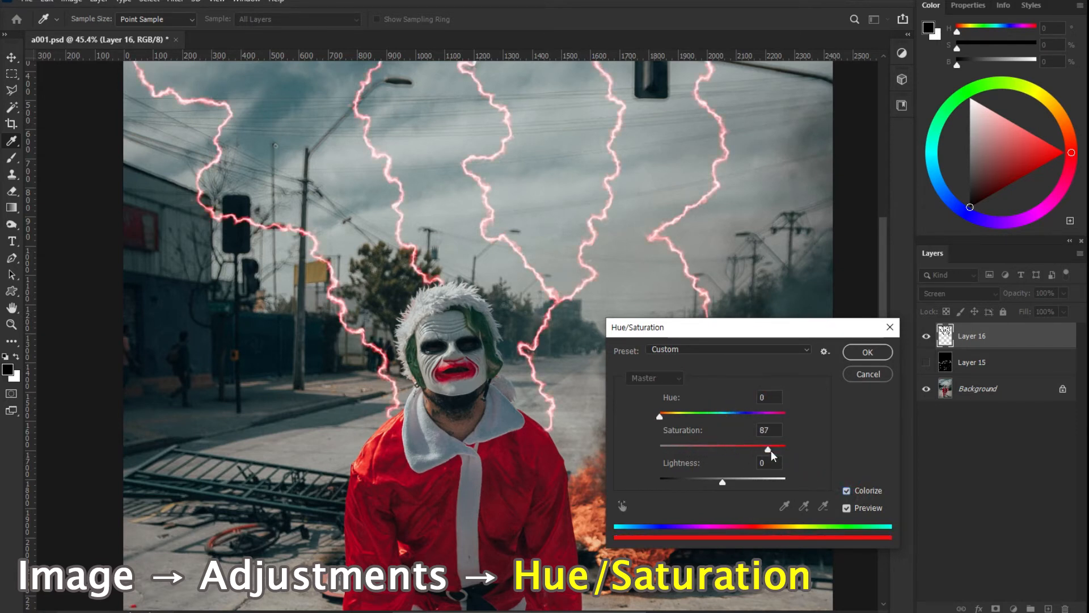
{"action": "left_click_drag", "start_coordinate": [802, 448], "coordinate": [802, 448]}
{"action": "left_click_drag", "start_coordinate": [650, 423], "coordinate": [749, 418]}
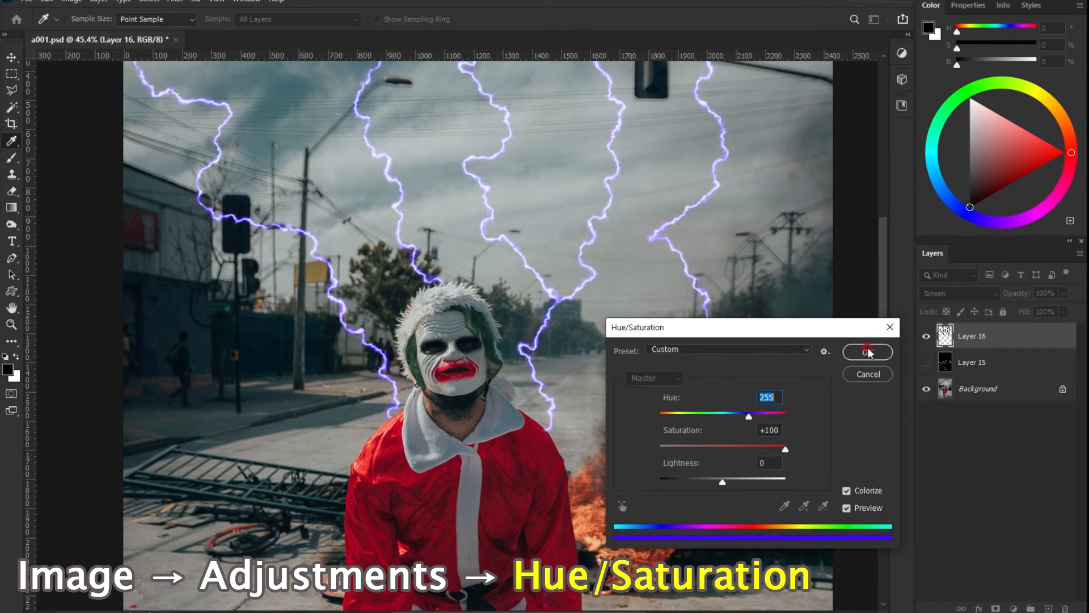
{"action": "left_click_drag", "start_coordinate": [751, 418], "coordinate": [648, 419]}
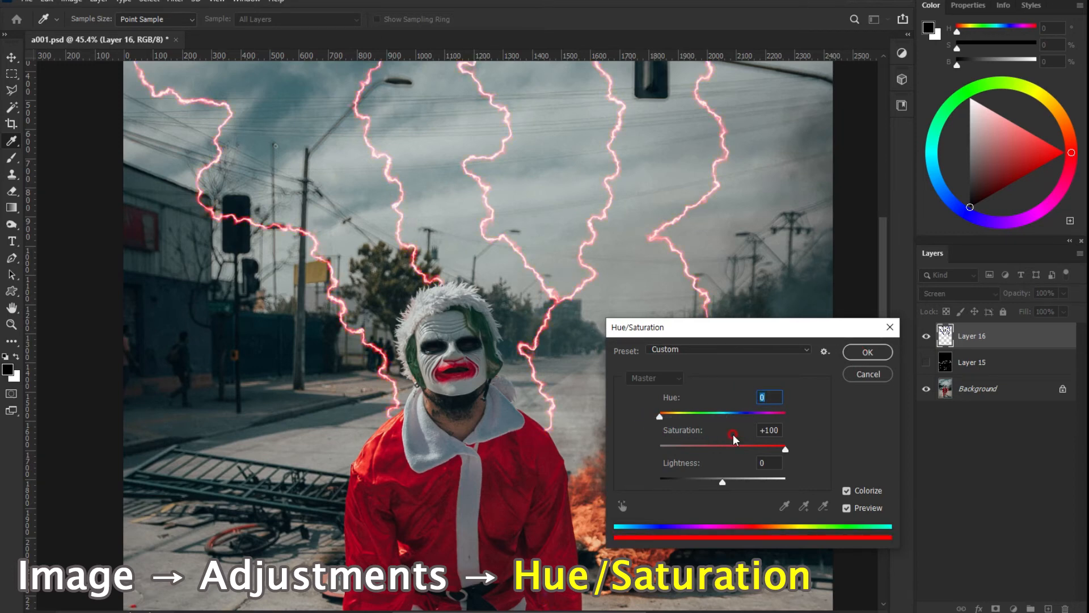
{"action": "left_click", "coordinate": [865, 355]}
{"action": "key", "text": "e"}
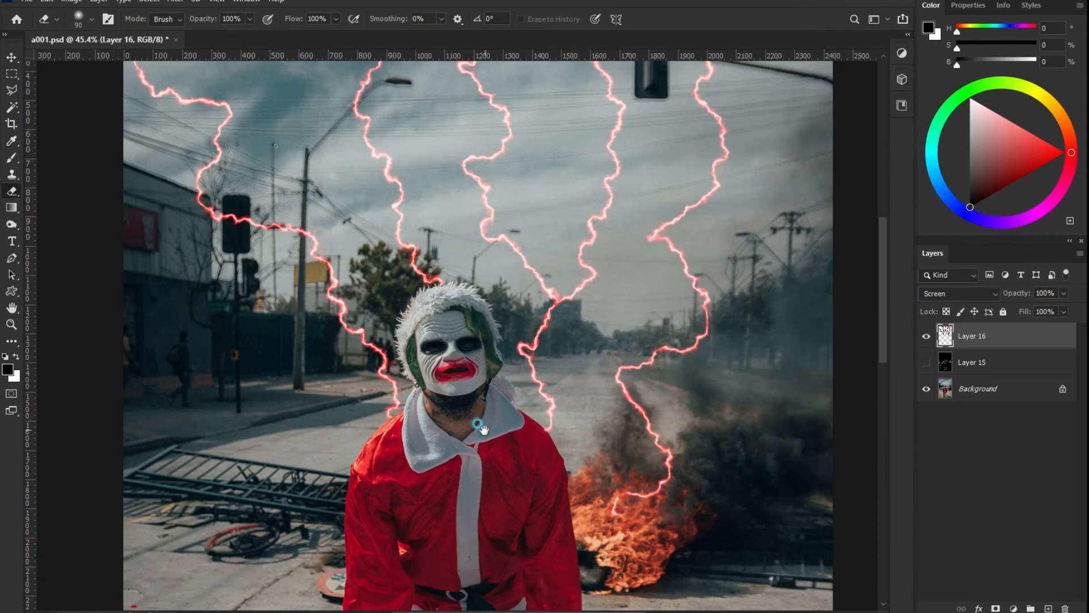
Examine the red lightning bolts up close and across the whole picture.
{"action": "left_click_drag", "start_coordinate": [481, 427], "coordinate": [492, 278]}
{"action": "scroll", "coordinate": [519, 292], "scroll_direction": "down", "scroll_amount": 1}
{"action": "scroll", "coordinate": [522, 300], "scroll_direction": "down", "scroll_amount": 1}
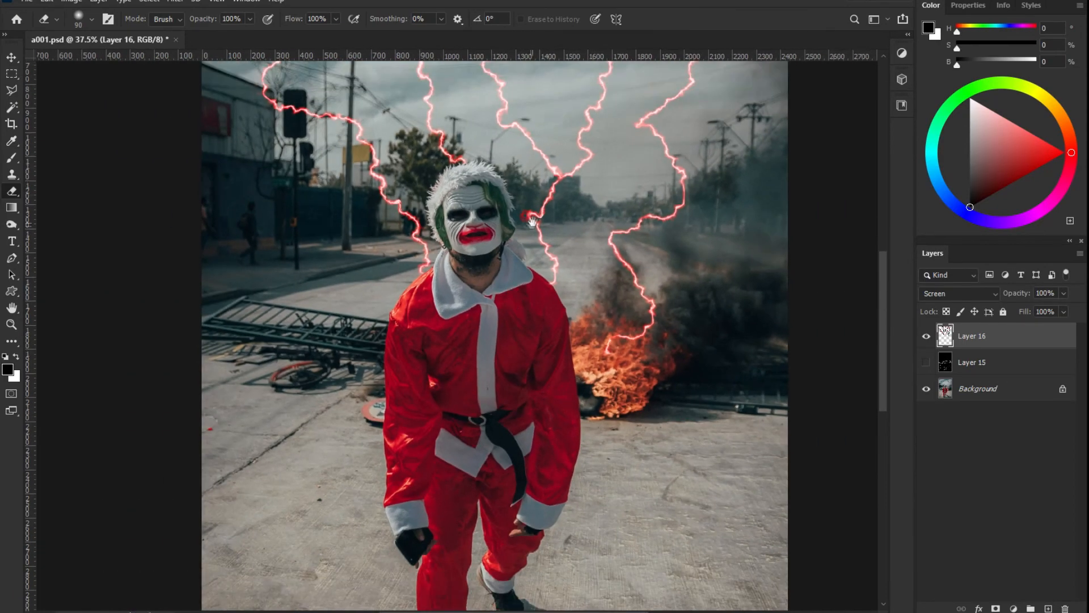
{"action": "scroll", "coordinate": [496, 311], "scroll_direction": "up", "scroll_amount": 3}
{"action": "scroll", "coordinate": [513, 312], "scroll_direction": "down", "scroll_amount": 1}
{"action": "scroll", "coordinate": [516, 313], "scroll_direction": "down", "scroll_amount": 2}
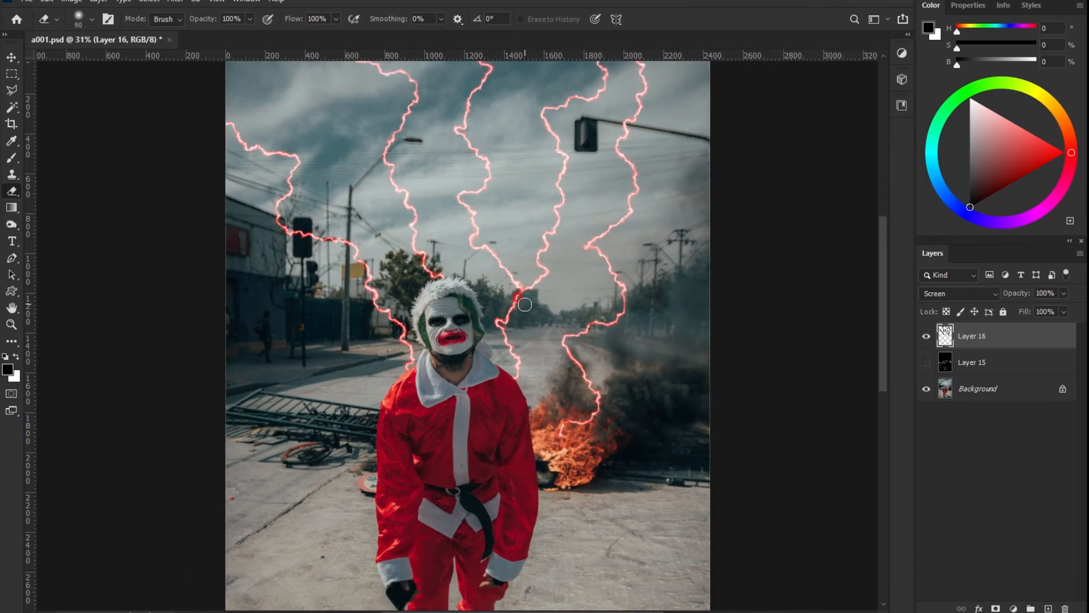
{"action": "left_click_drag", "start_coordinate": [529, 330], "coordinate": [522, 301]}
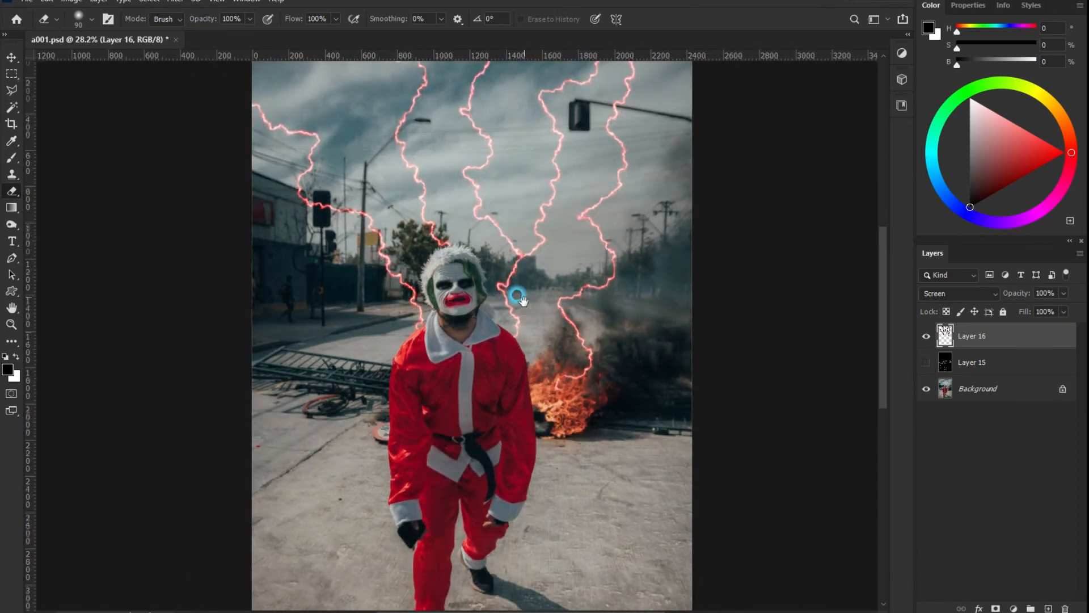
{"action": "scroll", "coordinate": [518, 354], "scroll_direction": "down", "scroll_amount": 1}
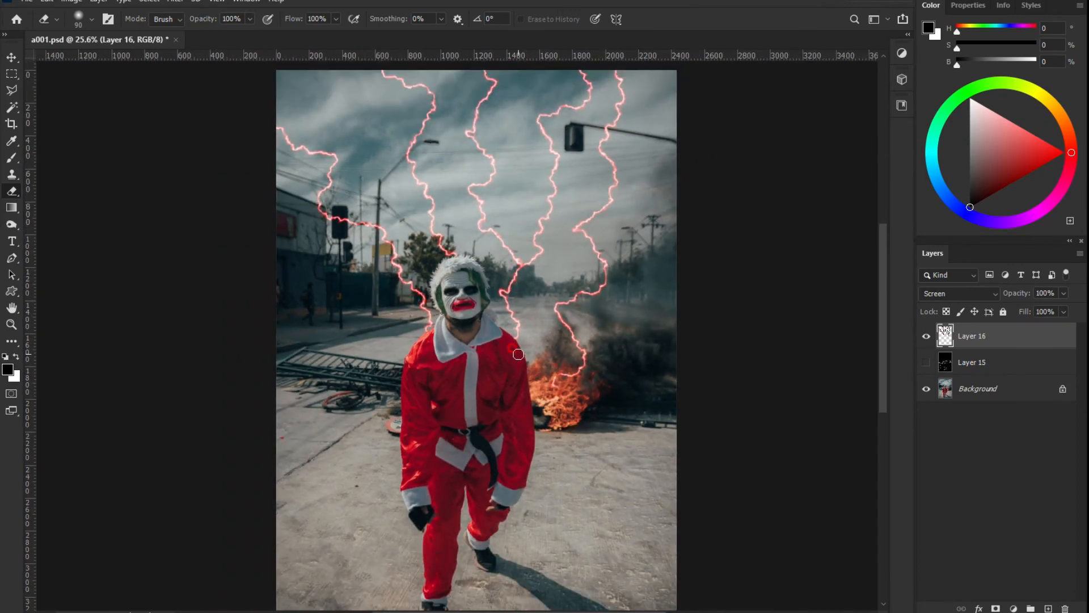
{"action": "left_click_drag", "start_coordinate": [506, 364], "coordinate": [505, 338]}
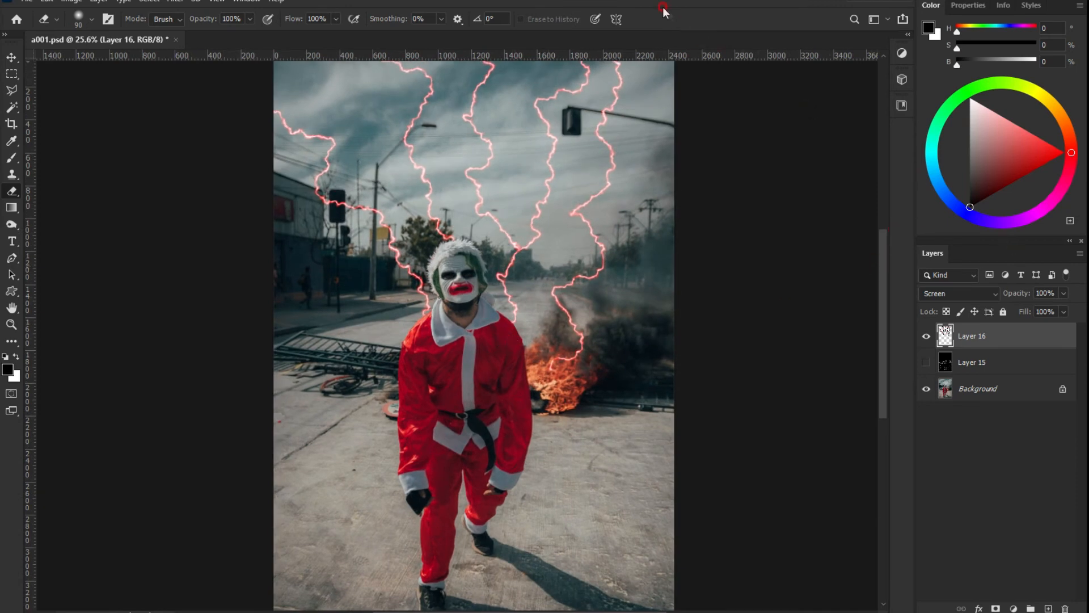
Duplicate Layer 16 and nudge the copy slightly to the left so the bolts appear doubled.
{"action": "key", "text": "v"}
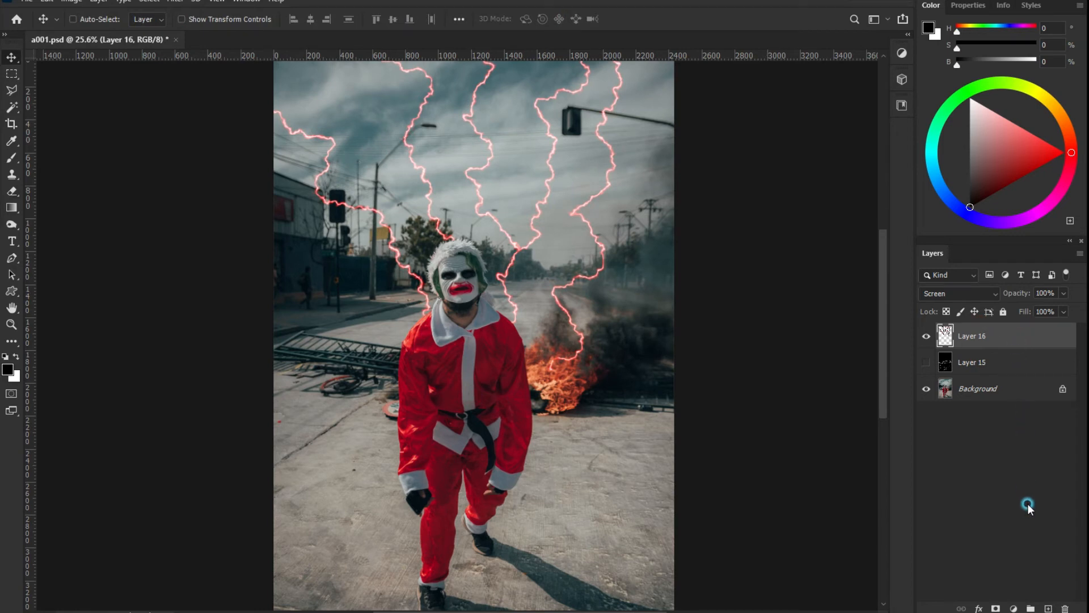
{"action": "left_click_drag", "start_coordinate": [985, 336], "coordinate": [1047, 607]}
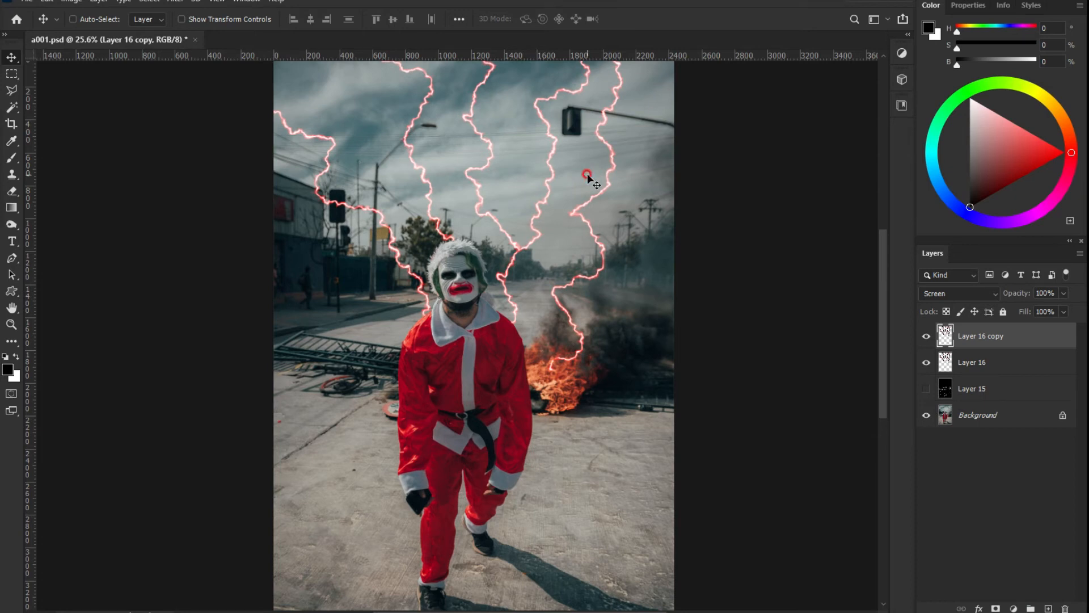
{"action": "key", "text": "shift+Left"}
{"action": "key", "text": "shift+Left"}
{"action": "key", "text": "shift+Left"}
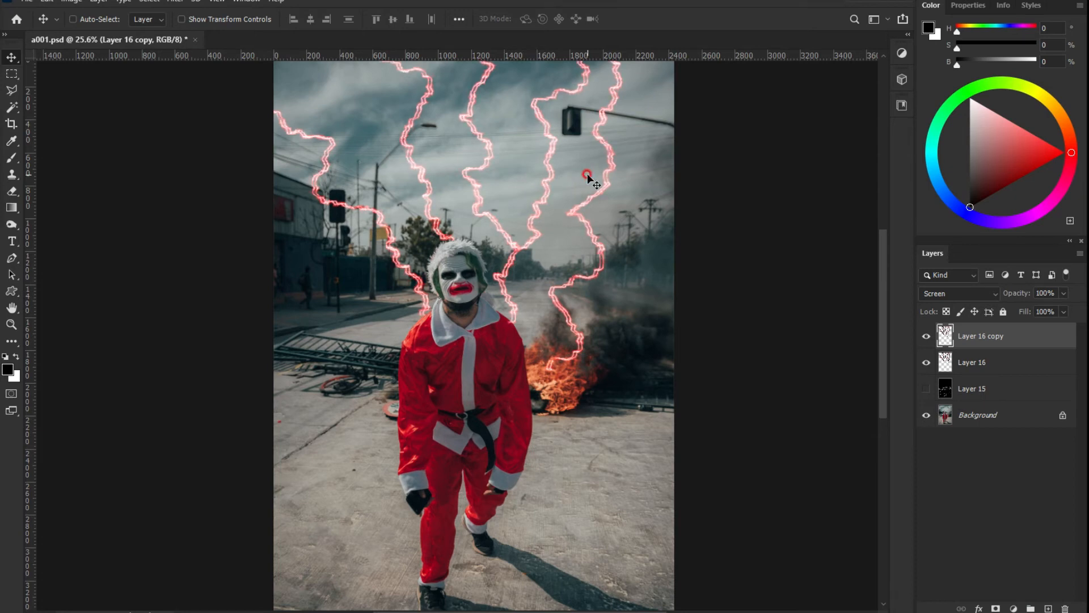
{"action": "key", "text": "shift+Left"}
{"action": "key", "text": "shift+Left"}
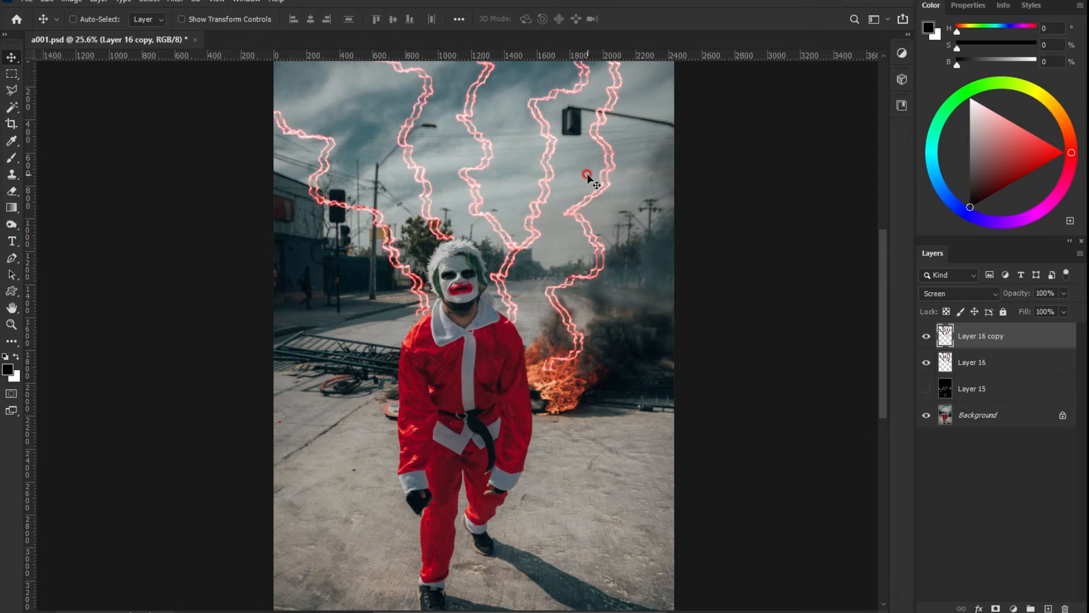
Set the opacity of Layer 16 copy to 20%.
{"action": "left_click", "coordinate": [1041, 293]}
{"action": "type", "text": "10"}
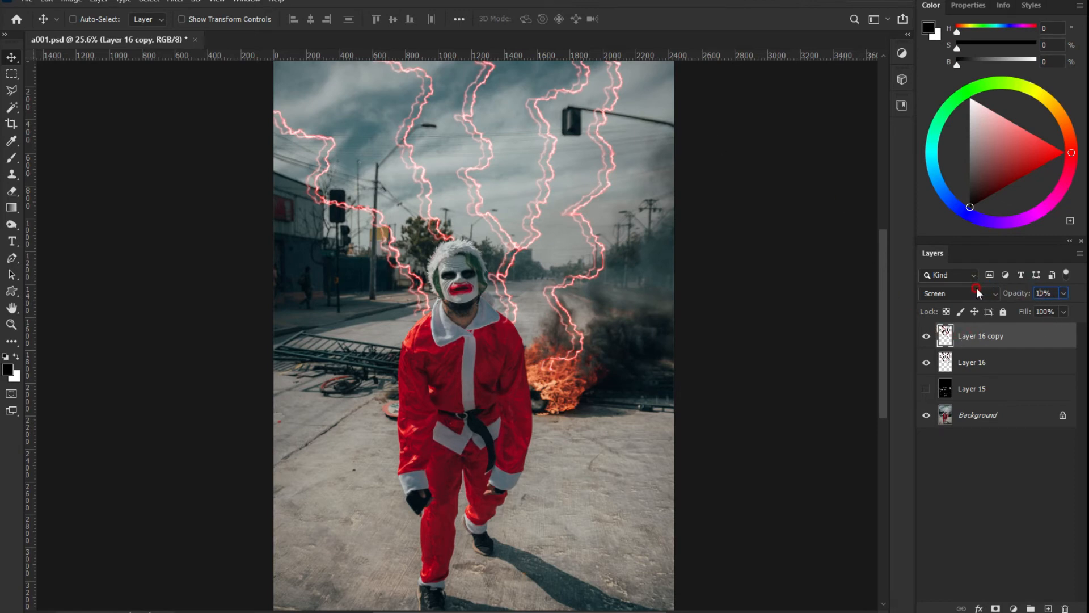
{"action": "left_click", "coordinate": [1020, 289]}
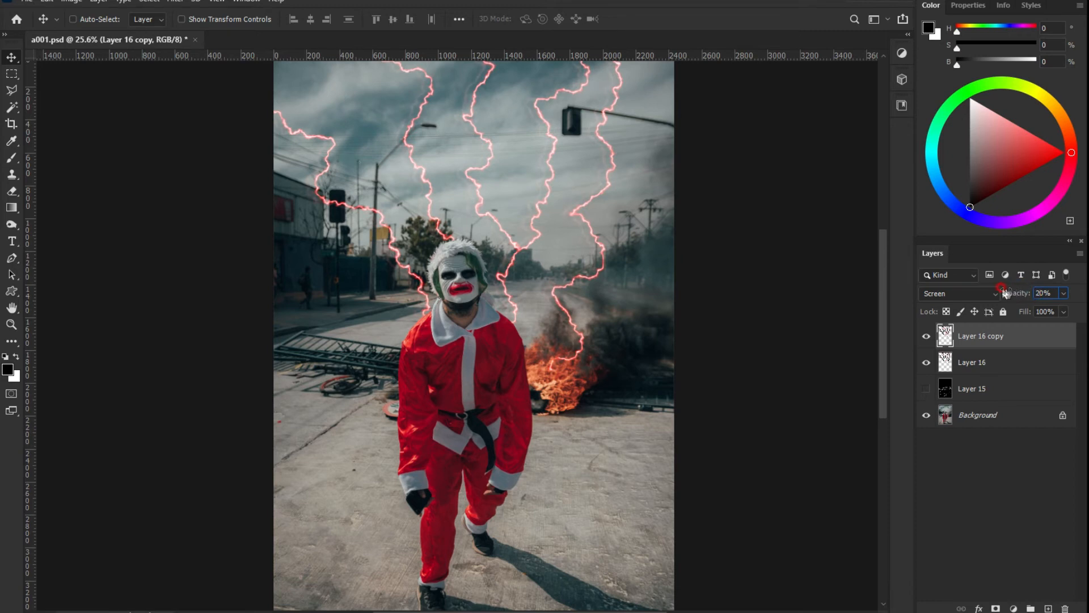
Select a series of thin horizontal strips across the full image width, from the sky down to the fire, with the Rectangular Marquee tool.
{"action": "left_click", "coordinate": [11, 73]}
{"action": "left_click", "coordinate": [370, 100]}
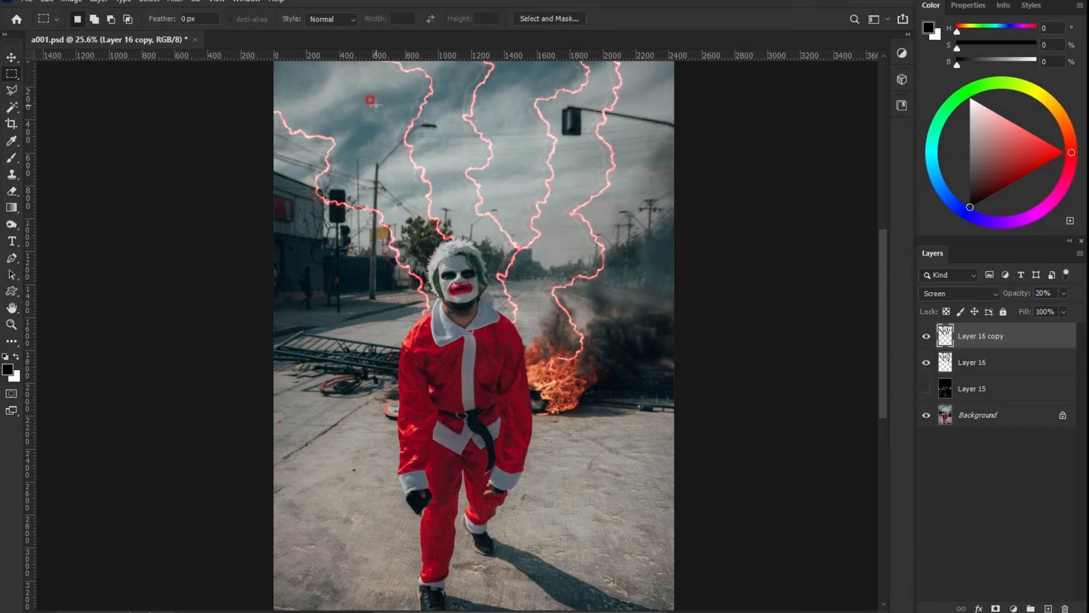
{"action": "left_click_drag", "start_coordinate": [234, 86], "coordinate": [660, 97]}
{"action": "left_click_drag", "start_coordinate": [236, 120], "coordinate": [672, 130]}
{"action": "left_click_drag", "start_coordinate": [246, 161], "coordinate": [676, 169]}
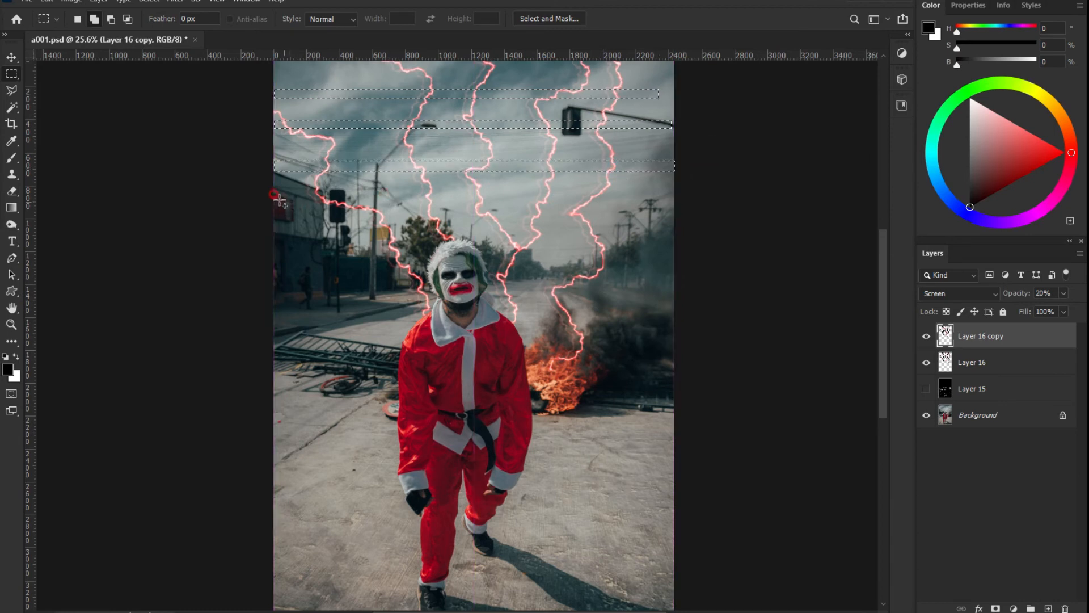
{"action": "left_click_drag", "start_coordinate": [281, 199], "coordinate": [688, 218]}
{"action": "left_click_drag", "start_coordinate": [227, 251], "coordinate": [714, 256]}
{"action": "left_click_drag", "start_coordinate": [254, 273], "coordinate": [723, 295]}
{"action": "left_click_drag", "start_coordinate": [249, 343], "coordinate": [722, 355]}
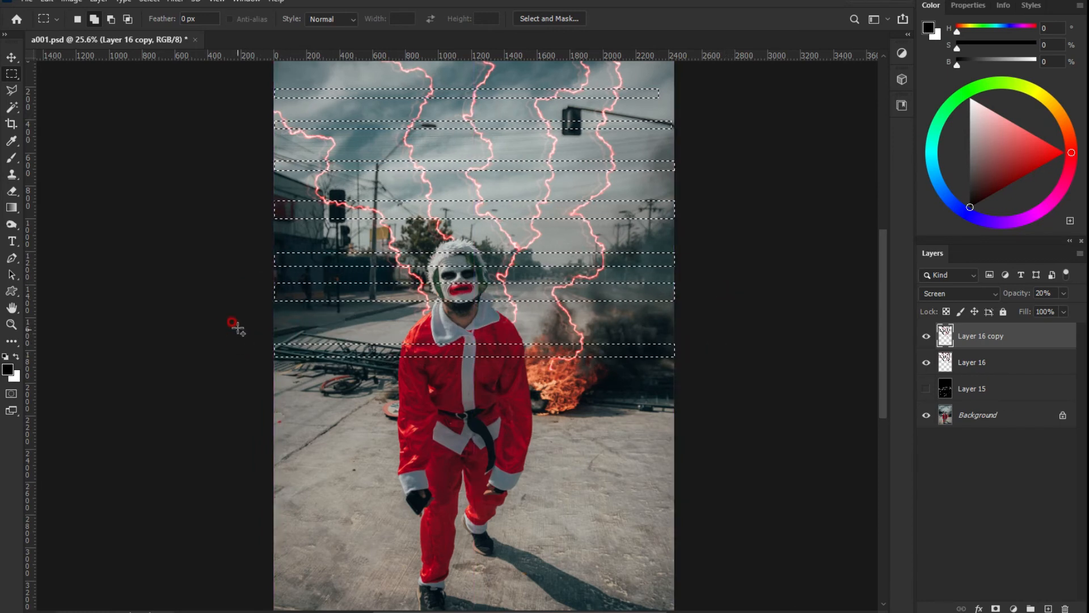
{"action": "left_click_drag", "start_coordinate": [251, 315], "coordinate": [693, 318]}
{"action": "left_click_drag", "start_coordinate": [272, 183], "coordinate": [685, 190]}
{"action": "left_click_drag", "start_coordinate": [268, 141], "coordinate": [711, 150]}
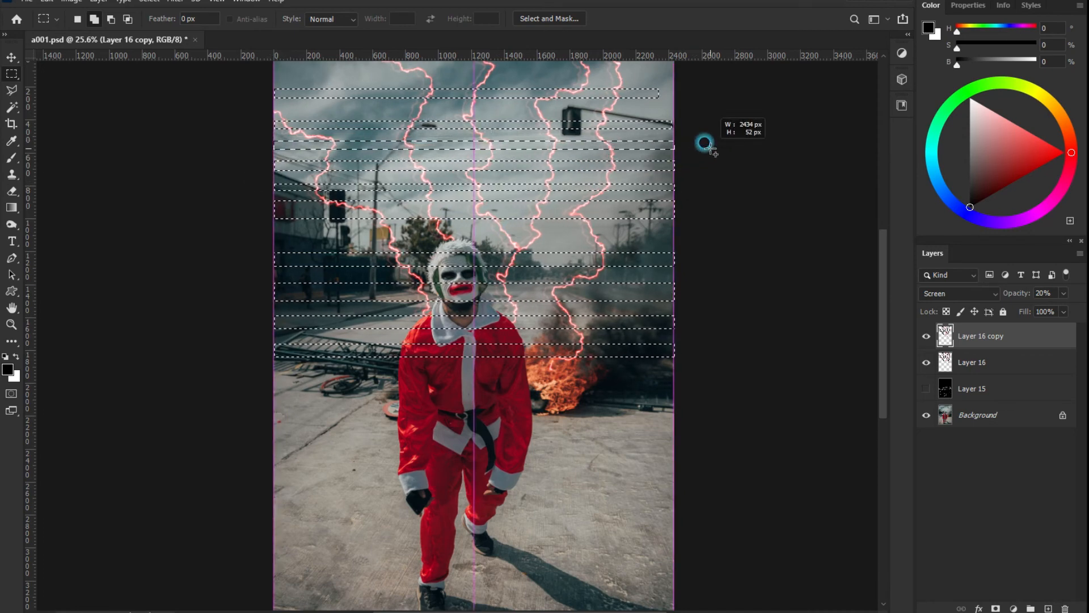
{"action": "left_click_drag", "start_coordinate": [254, 72], "coordinate": [714, 76]}
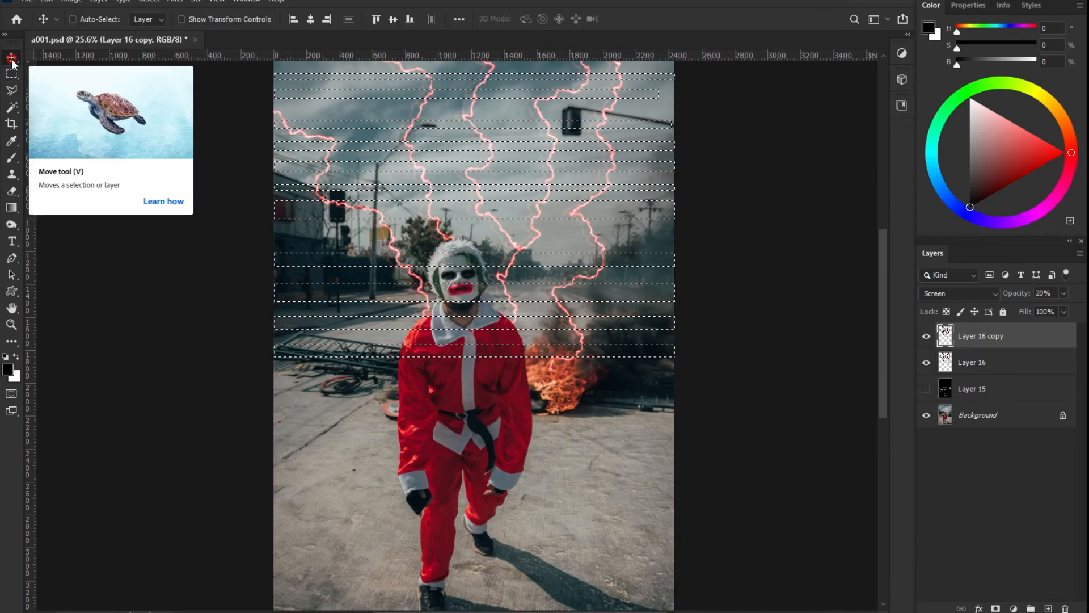
Shift the selected strips of the copied lightning to the right past the original bolts and deselect.
{"action": "key", "text": "Left"}
{"action": "key", "text": "shift+Right"}
{"action": "key", "text": "shift+Right"}
{"action": "key", "text": "shift+Right"}
{"action": "key", "text": "shift+Right"}
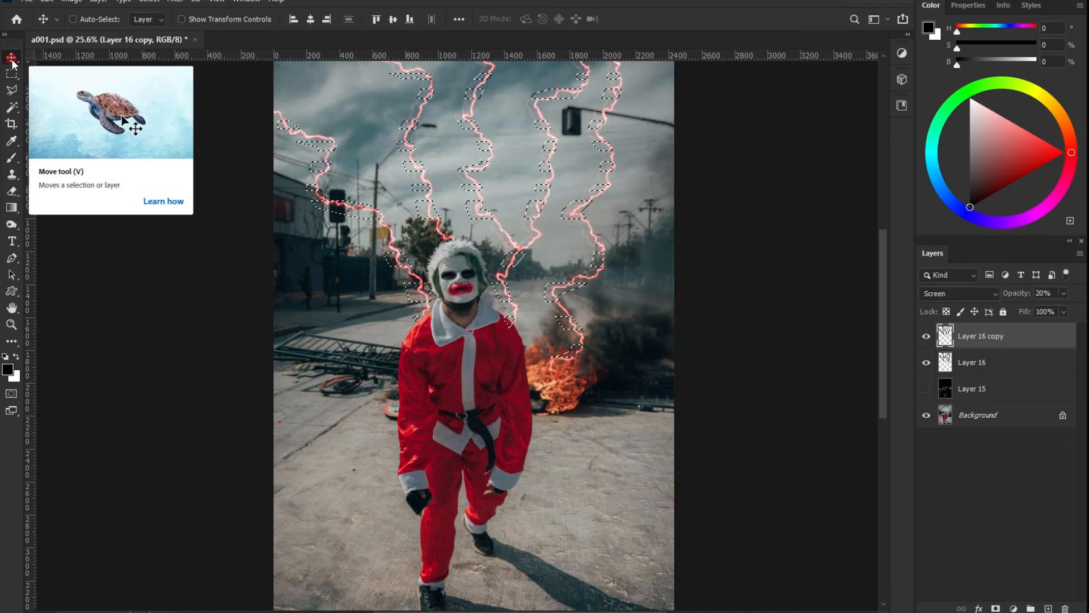
{"action": "key", "text": "shift+Right"}
{"action": "key", "text": "shift+Right"}
{"action": "key", "text": "shift+Right"}
{"action": "key", "text": "shift+Right"}
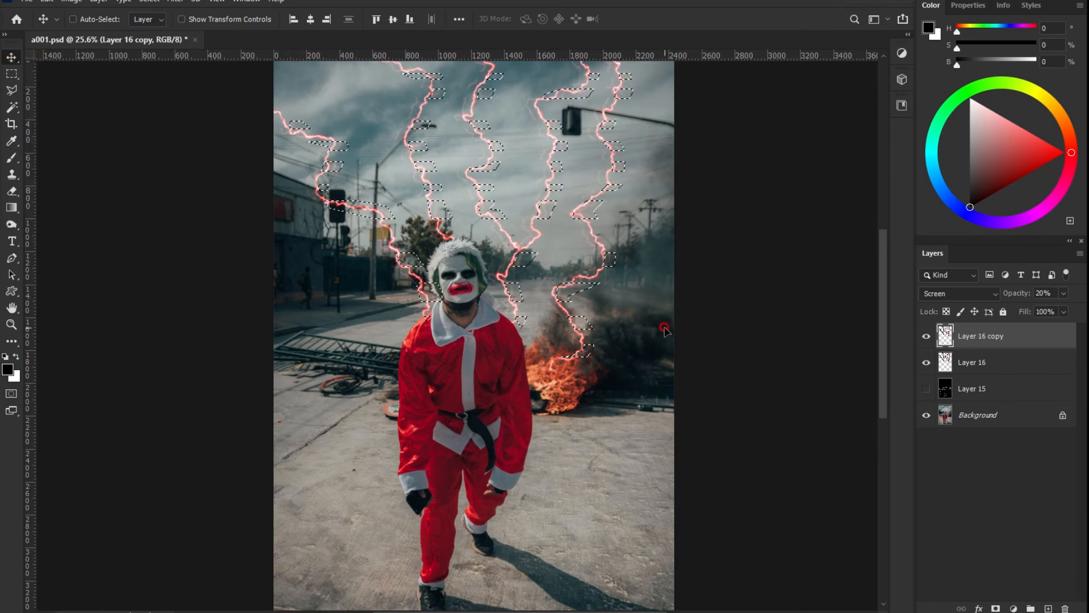
{"action": "key", "text": "ctrl+d"}
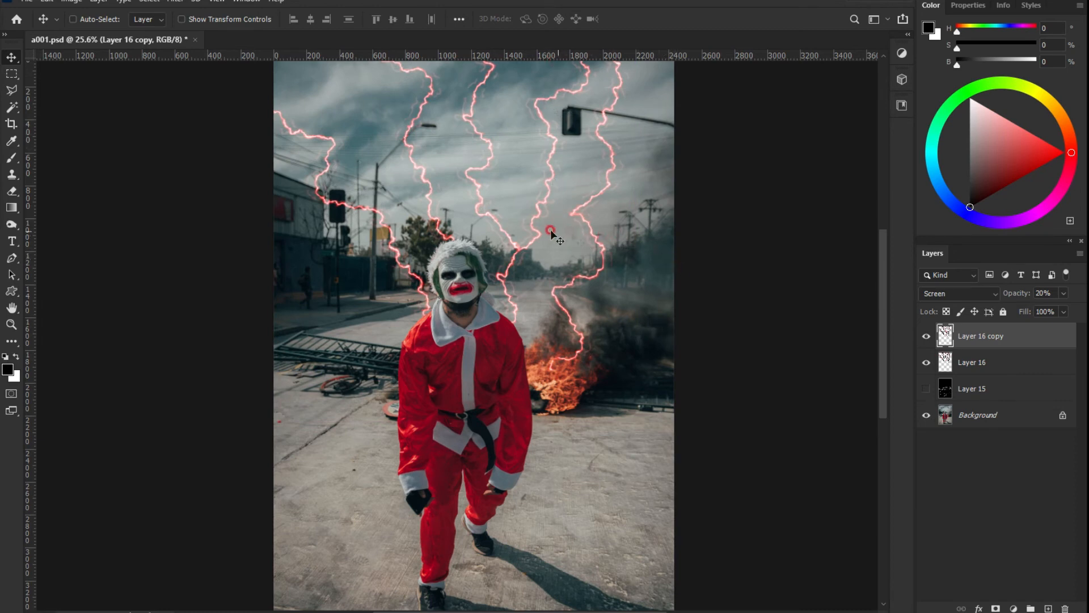
Set the opacity of Layer 16 copy to 15%.
{"action": "left_click_drag", "start_coordinate": [1039, 295], "coordinate": [996, 287]}
{"action": "type", "text": "15"}
{"action": "key", "text": "Return"}
Examine the faint displaced lightning fragments around the bolts and the clown.
{"action": "scroll", "coordinate": [566, 260], "scroll_direction": "up", "scroll_amount": 3}
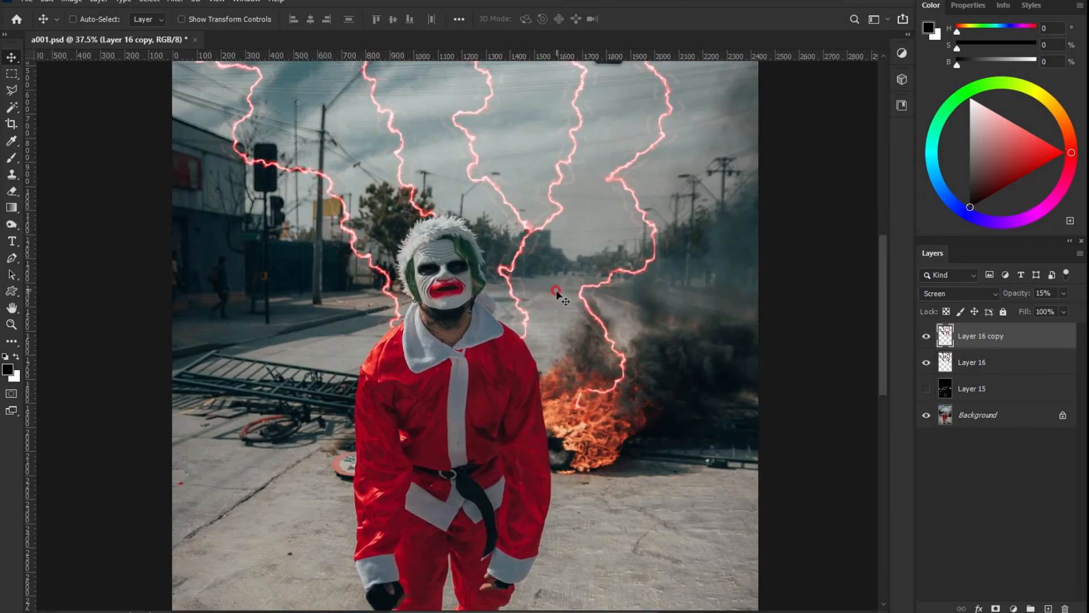
{"action": "left_click_drag", "start_coordinate": [499, 252], "coordinate": [486, 359]}
{"action": "scroll", "coordinate": [493, 356], "scroll_direction": "up", "scroll_amount": 2}
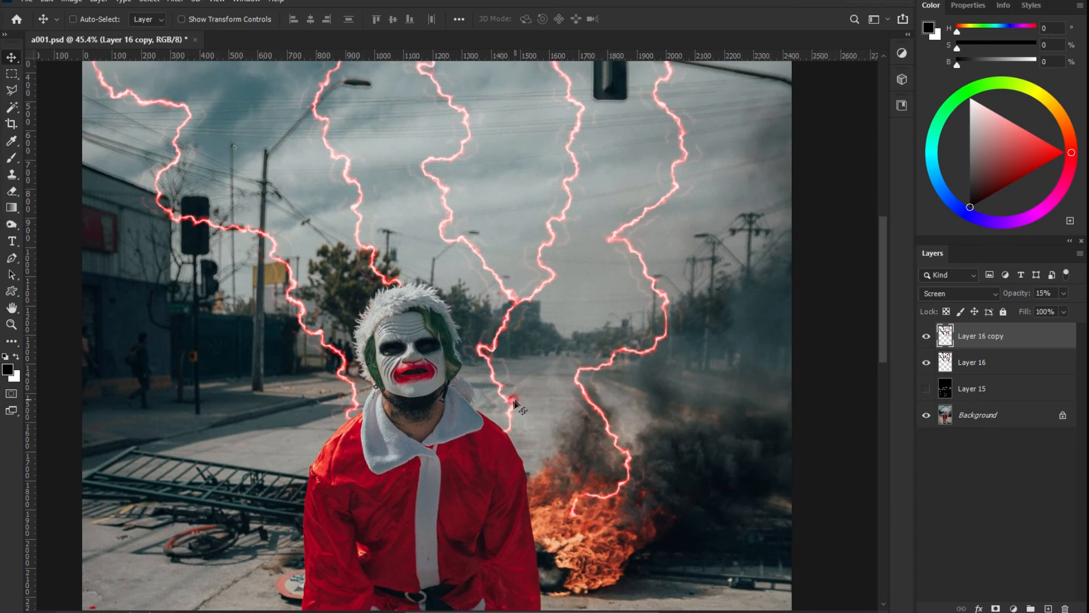
{"action": "scroll", "coordinate": [515, 400], "scroll_direction": "down", "scroll_amount": 1}
{"action": "scroll", "coordinate": [504, 428], "scroll_direction": "up", "scroll_amount": 1}
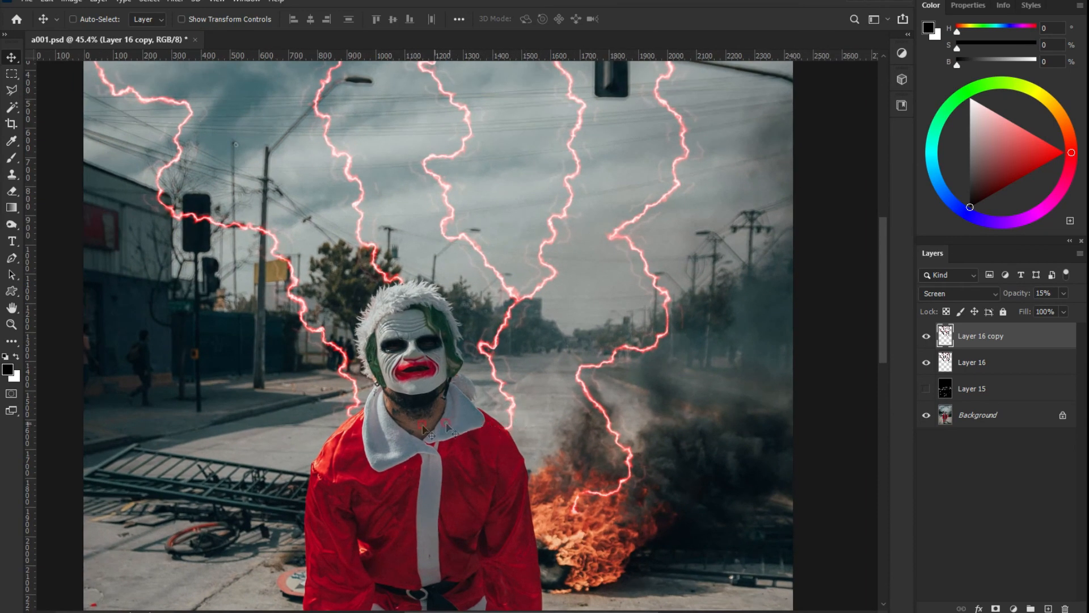
{"action": "left_click", "coordinate": [12, 308]}
{"action": "left_click_drag", "start_coordinate": [354, 377], "coordinate": [395, 284]}
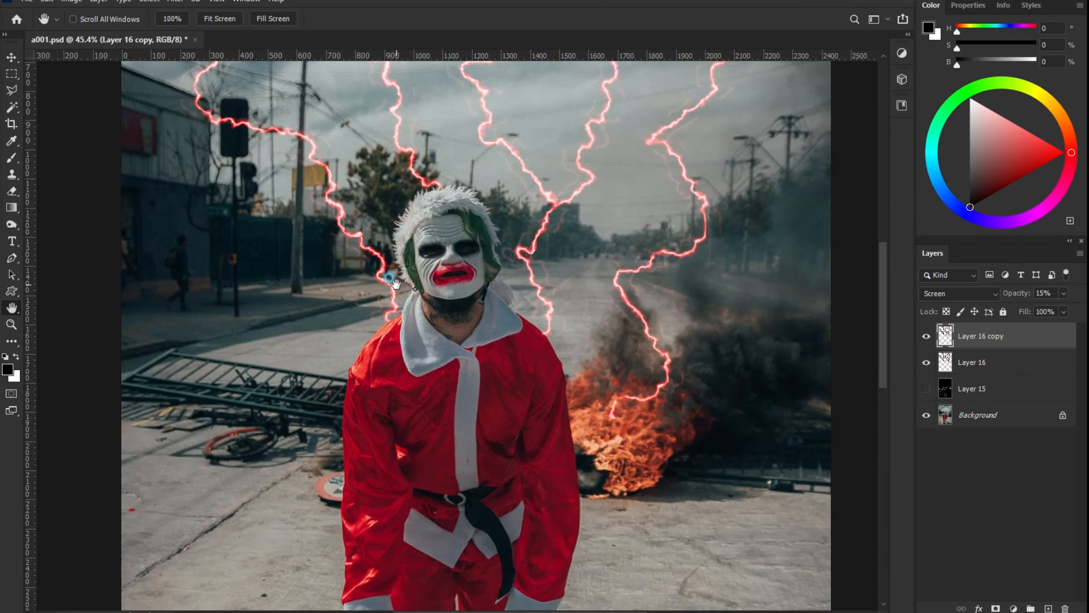
Review the overall composite, checking how the red bolts and their faint offset copy blend with the sky, smoke, fire and clown.
{"action": "left_click_drag", "start_coordinate": [446, 312], "coordinate": [438, 339]}
{"action": "left_click_drag", "start_coordinate": [587, 357], "coordinate": [605, 315]}
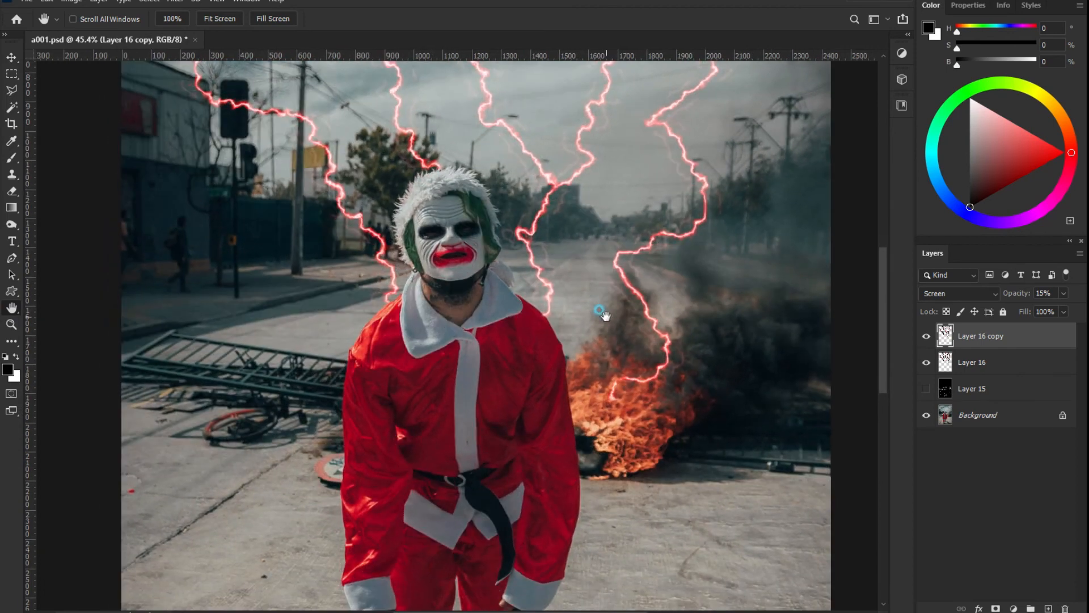
{"action": "left_click_drag", "start_coordinate": [681, 293], "coordinate": [671, 299]}
{"action": "left_click_drag", "start_coordinate": [461, 300], "coordinate": [462, 304]}
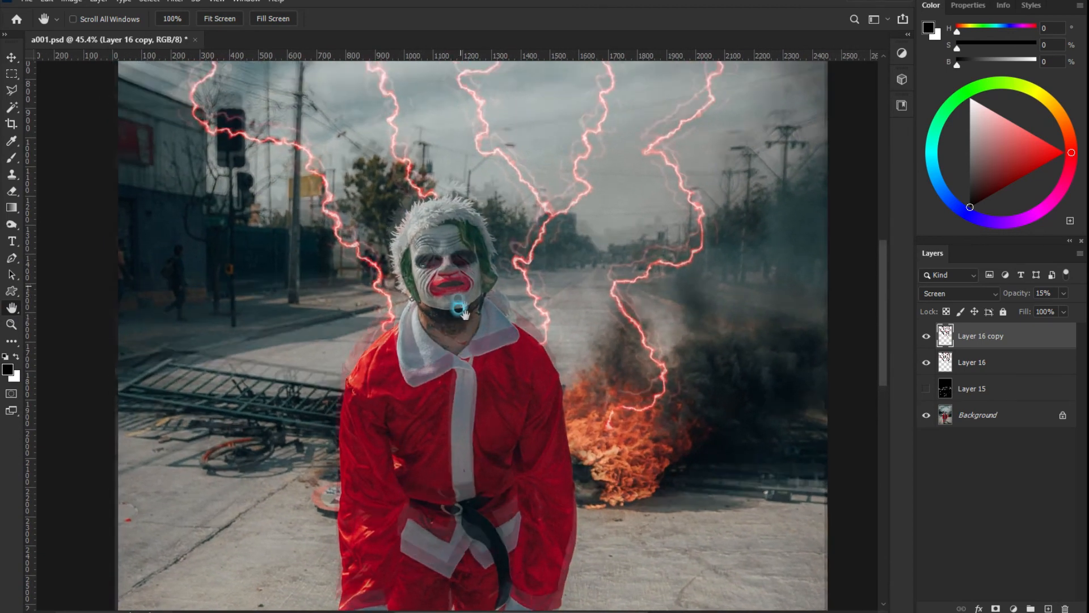
{"action": "left_click_drag", "start_coordinate": [521, 355], "coordinate": [486, 379]}
{"action": "left_click_drag", "start_coordinate": [649, 391], "coordinate": [672, 368]}
{"action": "left_click", "coordinate": [668, 366]}
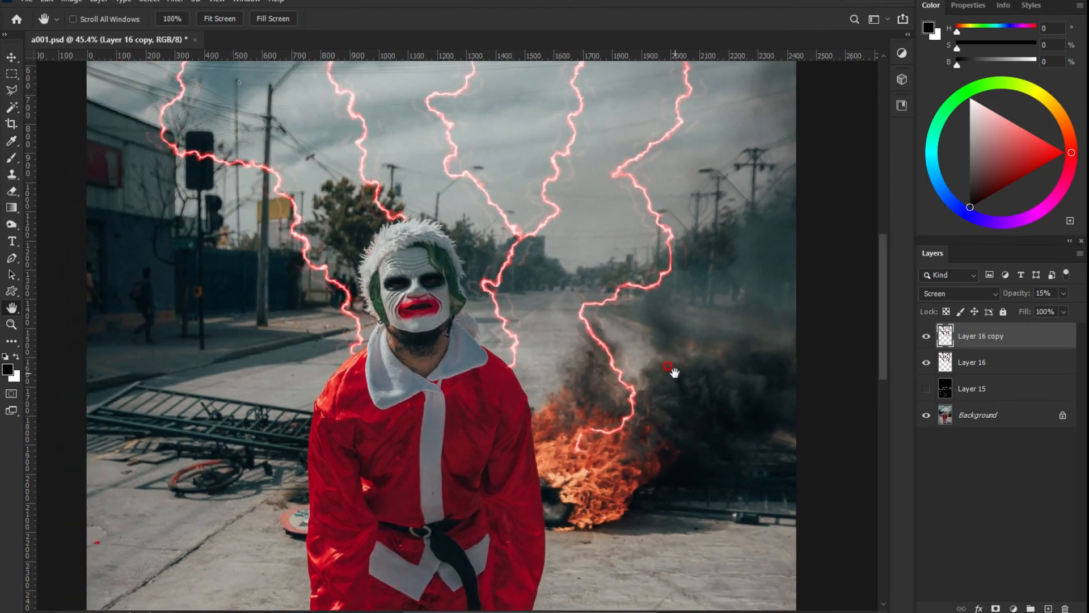
{"action": "left_click_drag", "start_coordinate": [647, 264], "coordinate": [688, 195]}
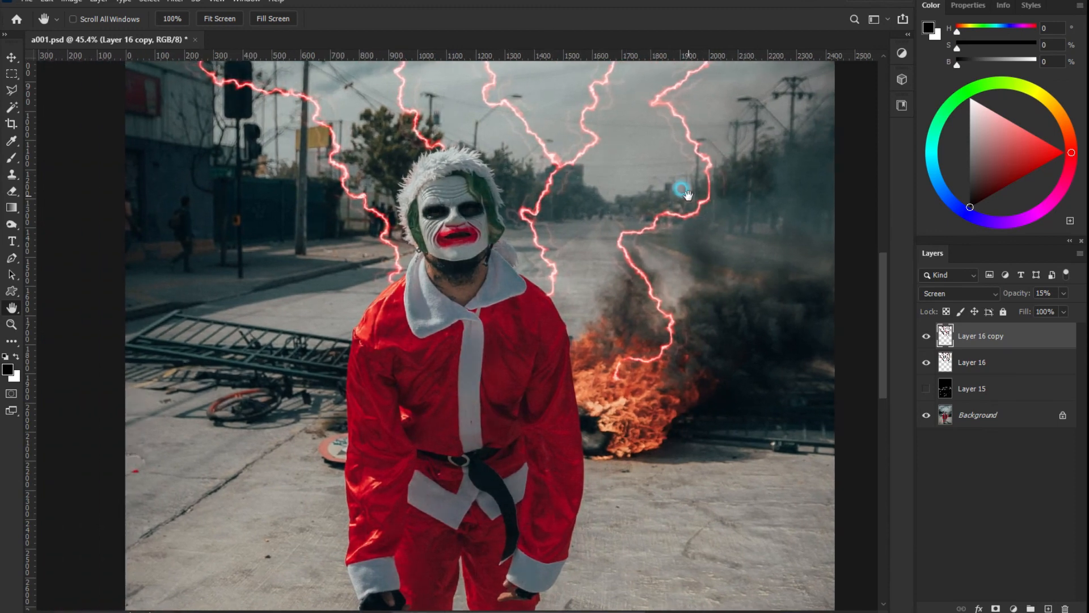
{"action": "scroll", "coordinate": [488, 305], "scroll_direction": "up", "scroll_amount": 1}
{"action": "left_click_drag", "start_coordinate": [523, 250], "coordinate": [509, 271]}
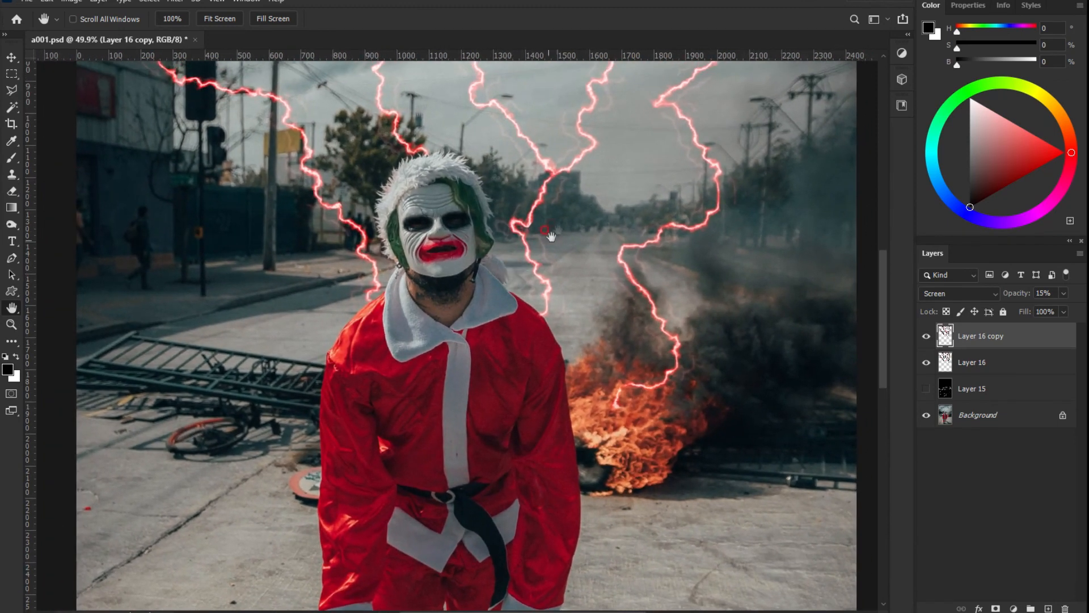
{"action": "left_click_drag", "start_coordinate": [624, 275], "coordinate": [613, 339]}
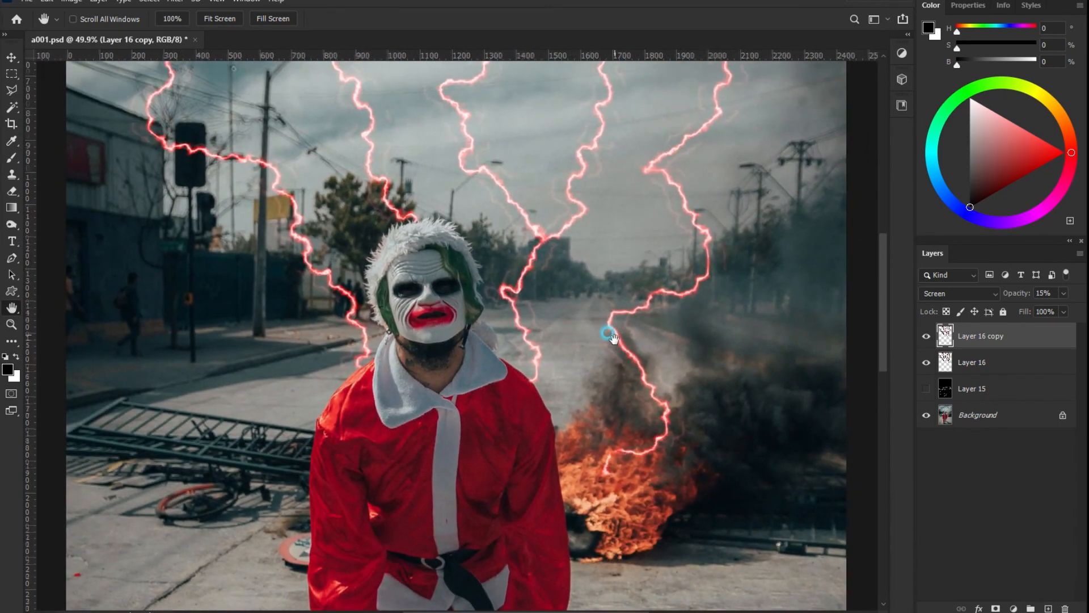